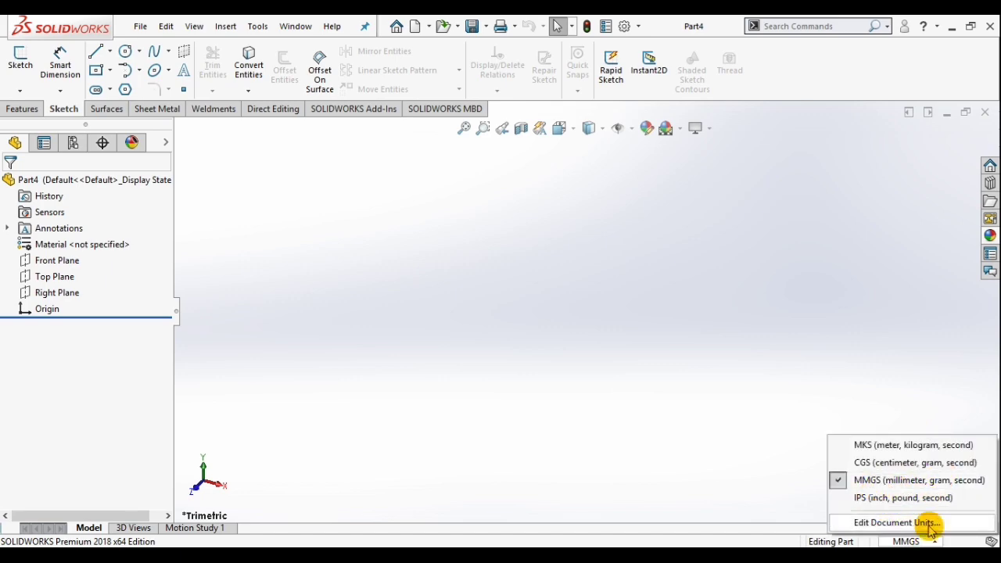
Sketch a center rectangle on the Top Plane, centred on the origin, and exit the sketch
{"action": "left_click", "coordinate": [488, 326]}
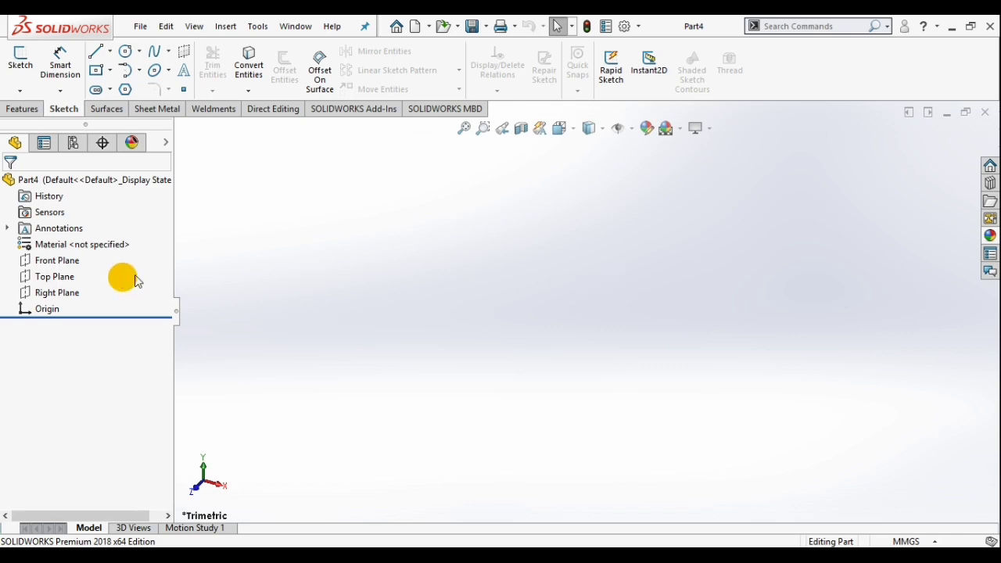
{"action": "left_click", "coordinate": [53, 279]}
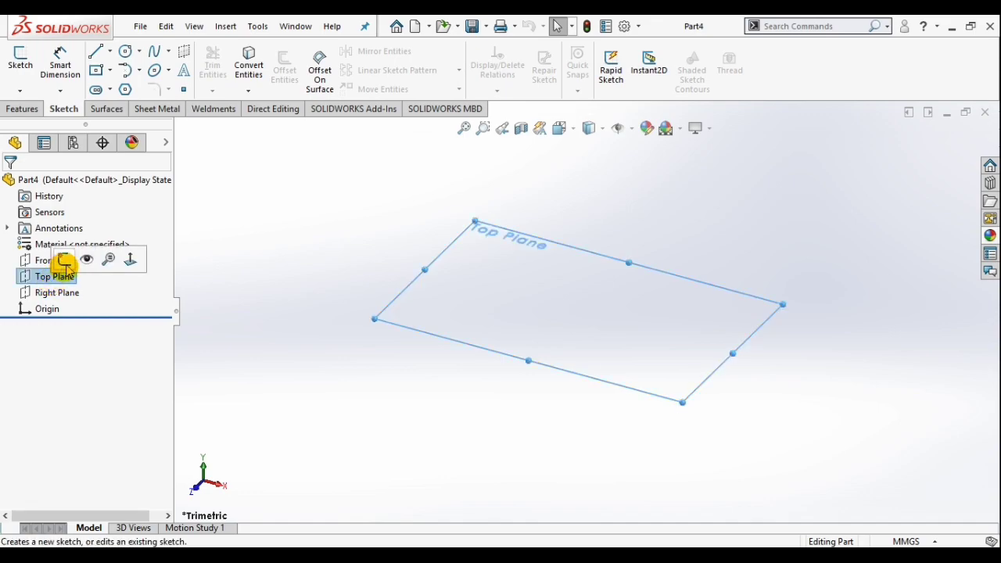
{"action": "left_click", "coordinate": [65, 263]}
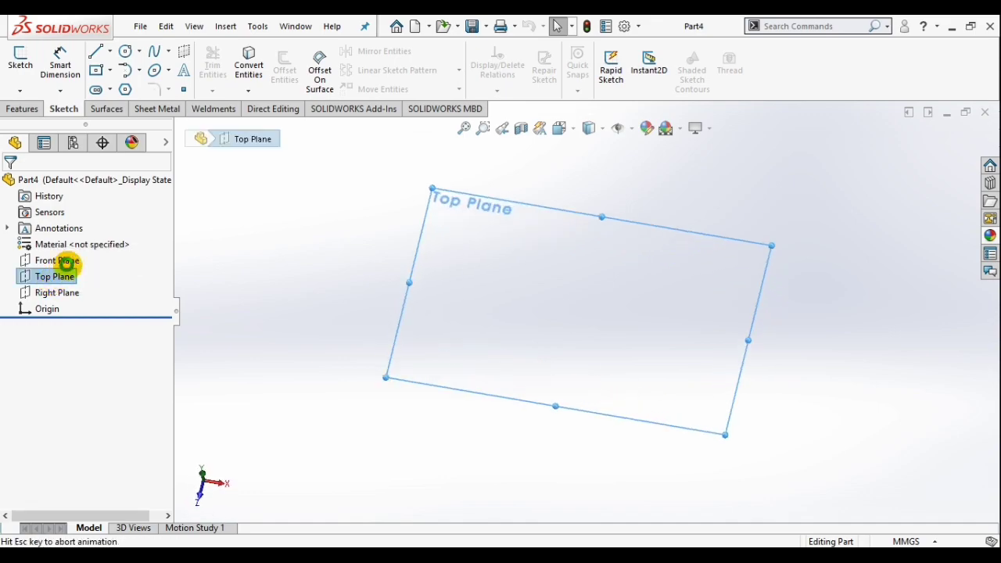
{"action": "left_click", "coordinate": [100, 75]}
{"action": "left_click", "coordinate": [586, 312]}
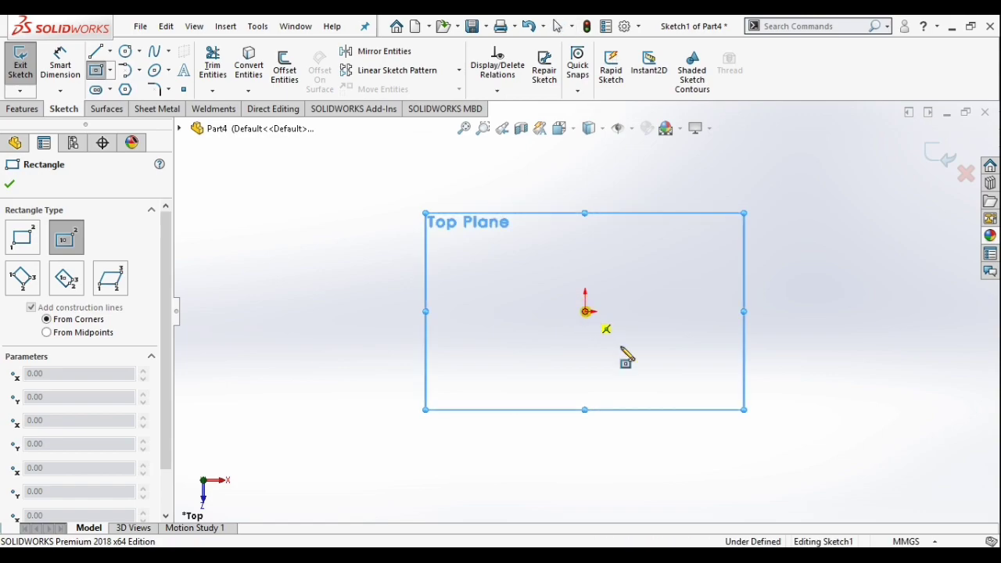
{"action": "left_click", "coordinate": [752, 407]}
{"action": "left_click", "coordinate": [773, 425]}
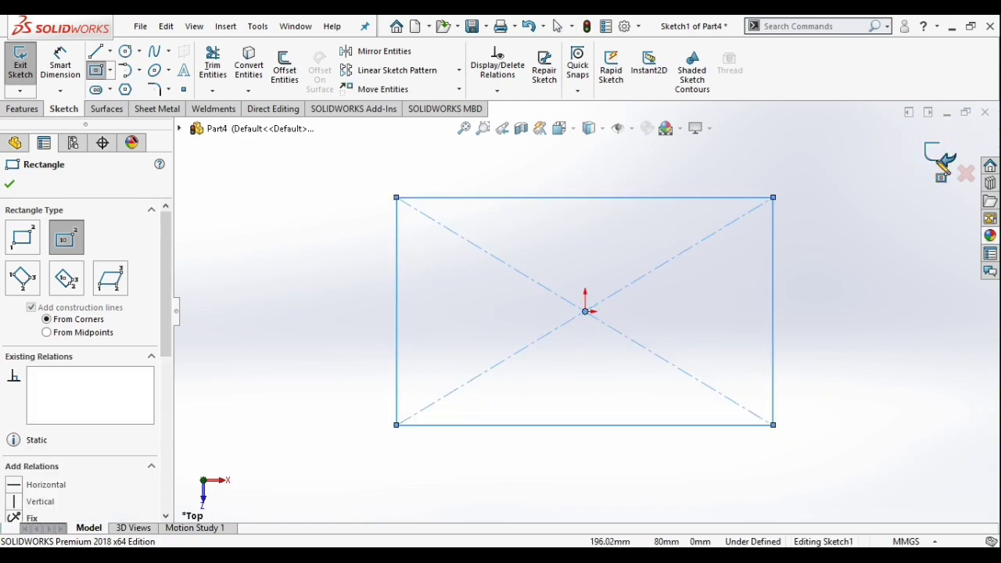
{"action": "left_click", "coordinate": [937, 161]}
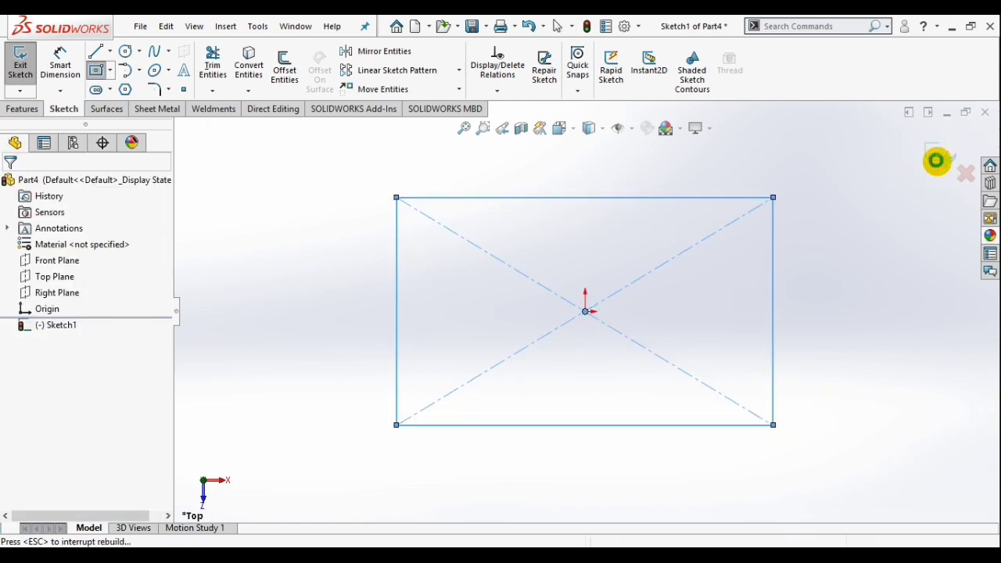
Extrude the rectangle 30 mm as a blind boss to form a block
{"action": "left_click", "coordinate": [30, 110]}
{"action": "left_click", "coordinate": [30, 76]}
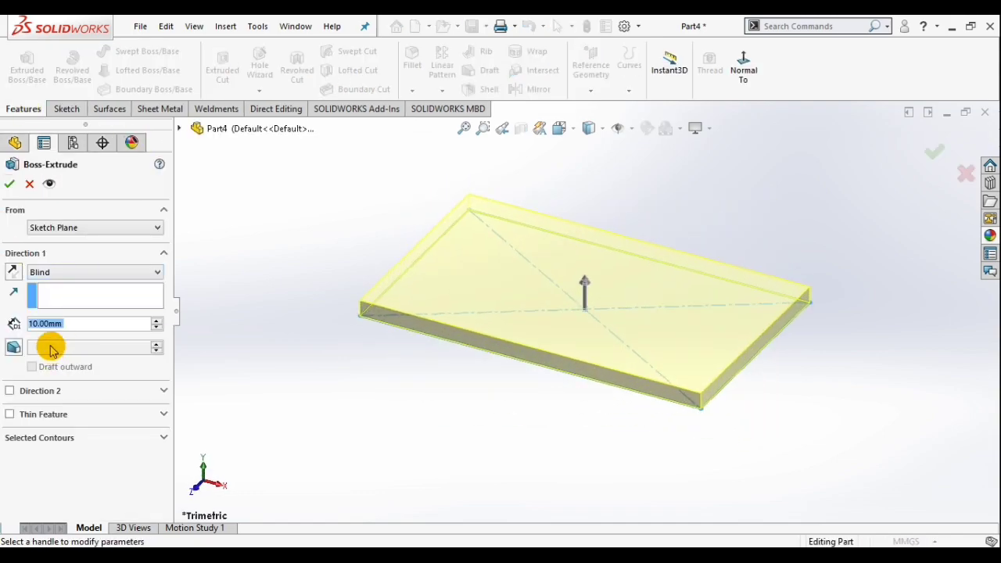
{"action": "type", "text": "30"}
{"action": "key", "text": "Return"}
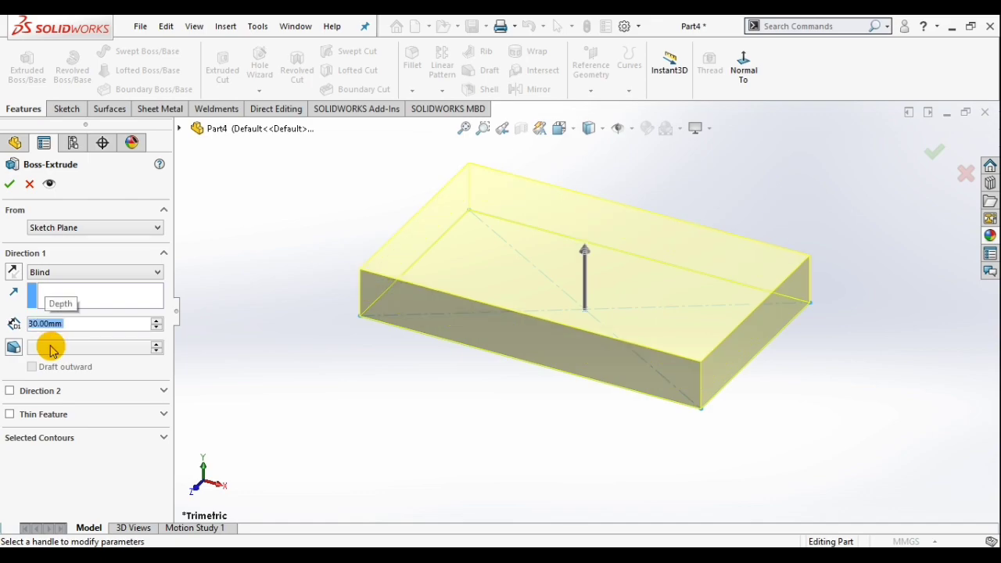
{"action": "left_click", "coordinate": [22, 190]}
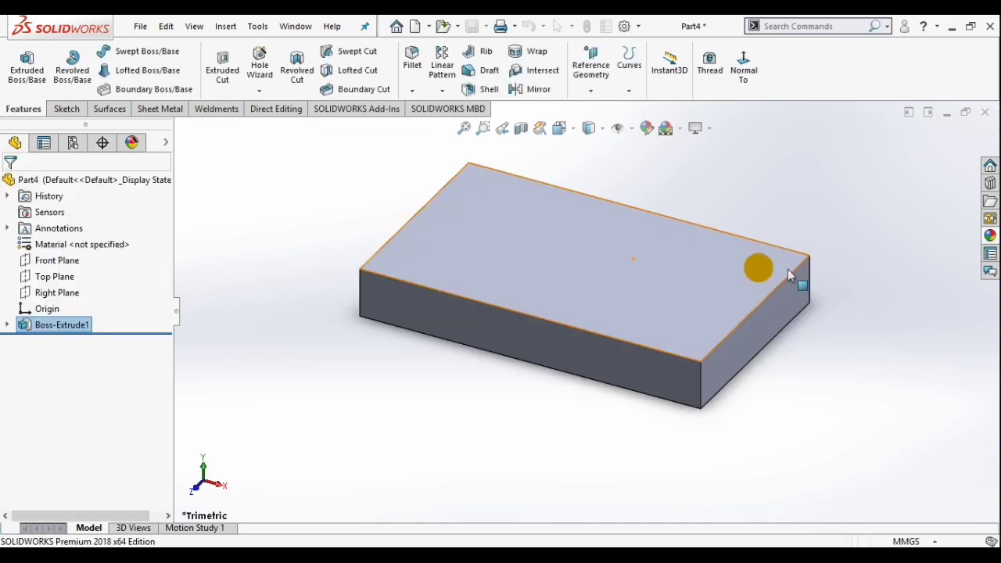
Start a sketch on the block's top face and draw a circle of about 35 mm radius centred on the origin
{"action": "scroll", "coordinate": [789, 296], "scroll_direction": "up", "scroll_amount": 3}
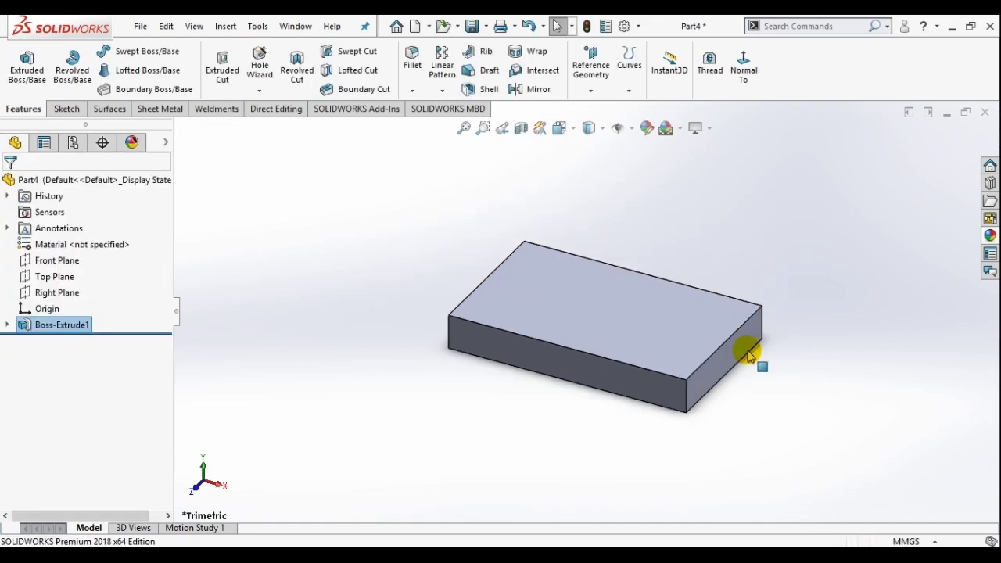
{"action": "mouse_move", "coordinate": [714, 344]}
{"action": "middle_mouse_down"}
{"action": "mouse_move", "coordinate": [739, 356]}
{"action": "mouse_move", "coordinate": [548, 317]}
{"action": "middle_mouse_up"}
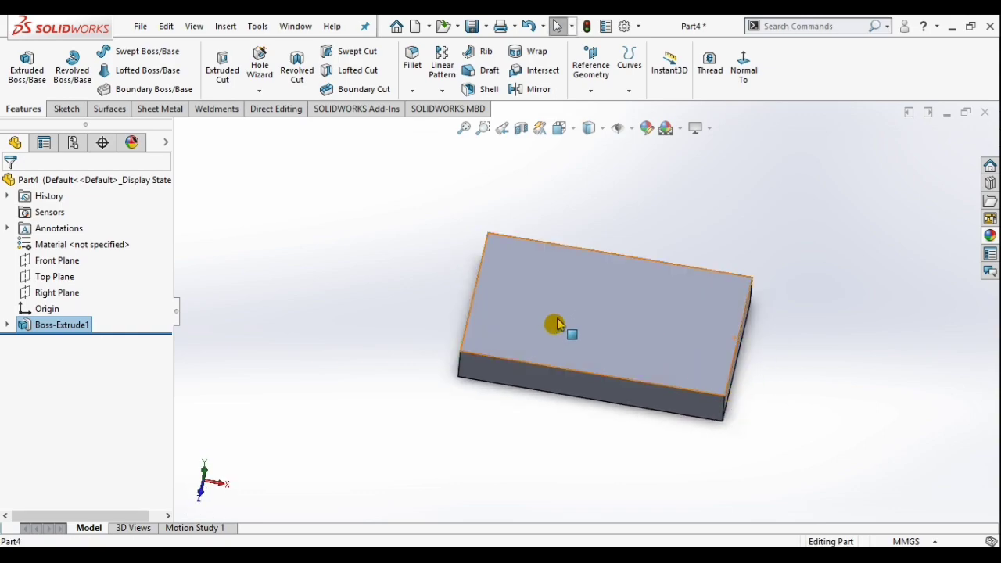
{"action": "left_click", "coordinate": [550, 319]}
{"action": "left_click", "coordinate": [66, 108]}
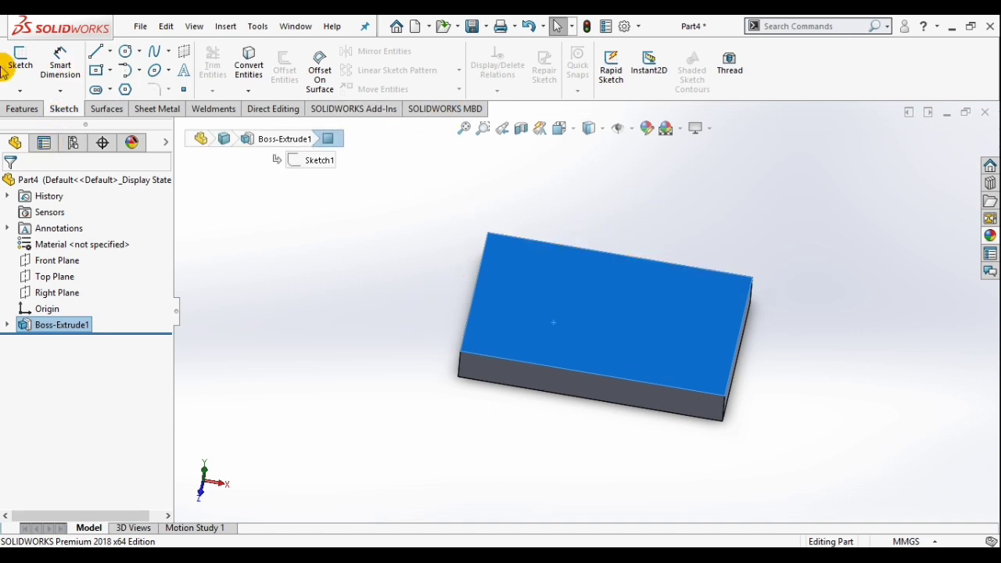
{"action": "left_click", "coordinate": [550, 324]}
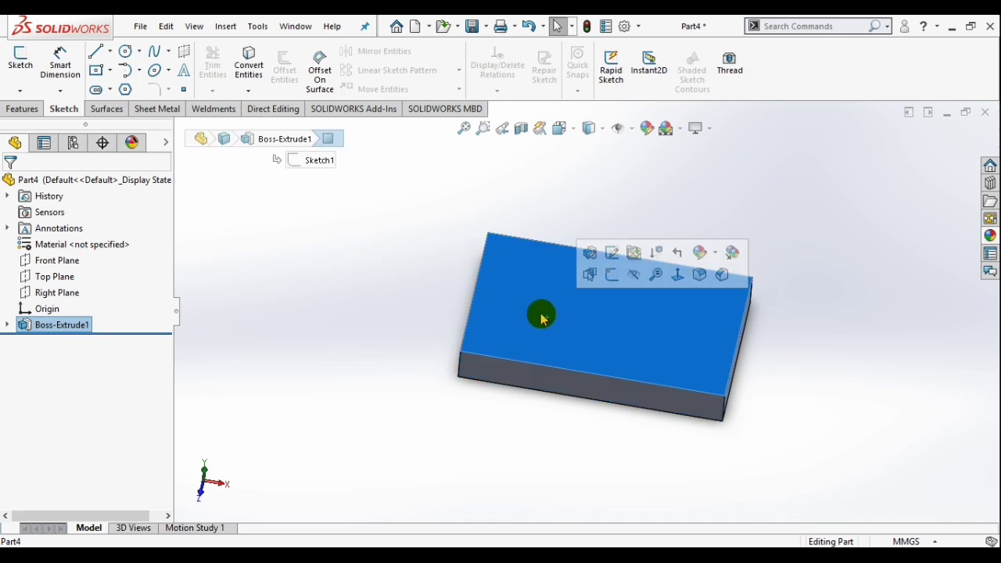
{"action": "left_click", "coordinate": [21, 58]}
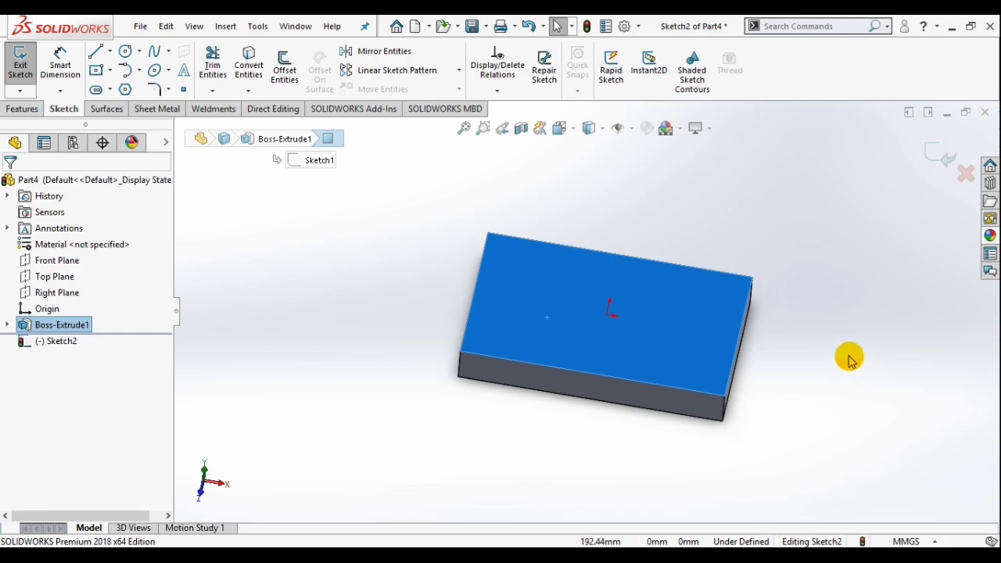
{"action": "key", "text": "space"}
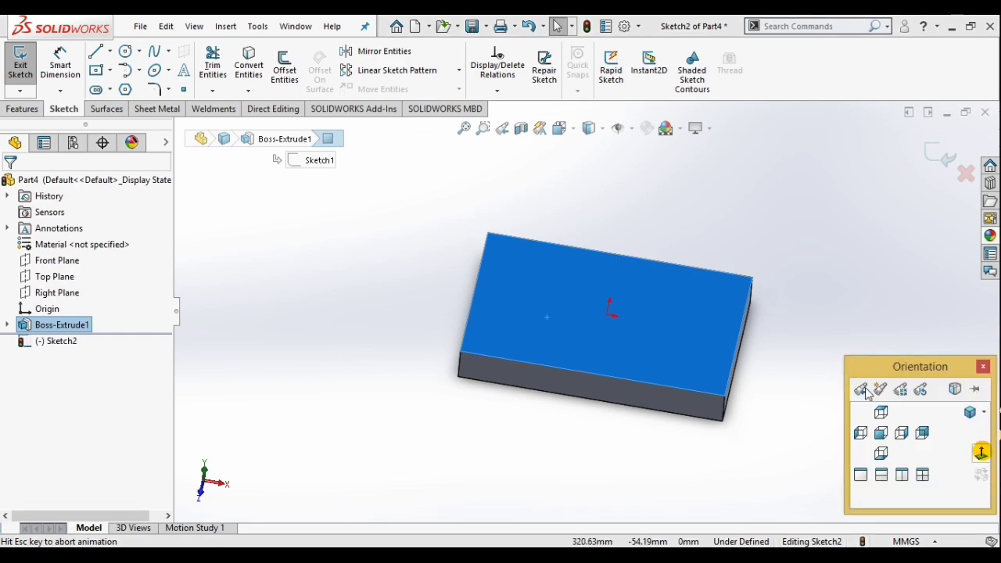
{"action": "left_click", "coordinate": [982, 455]}
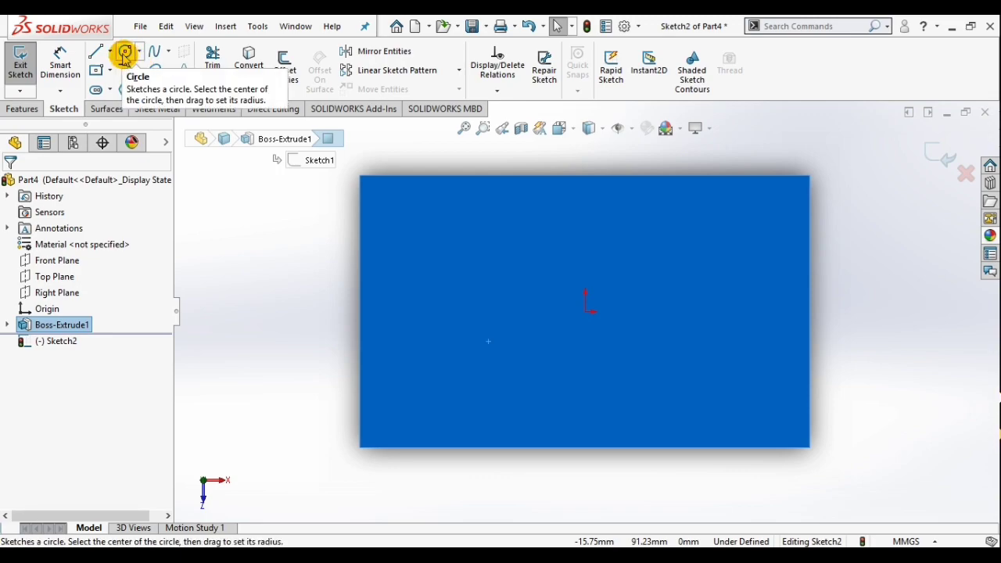
{"action": "left_click", "coordinate": [125, 55]}
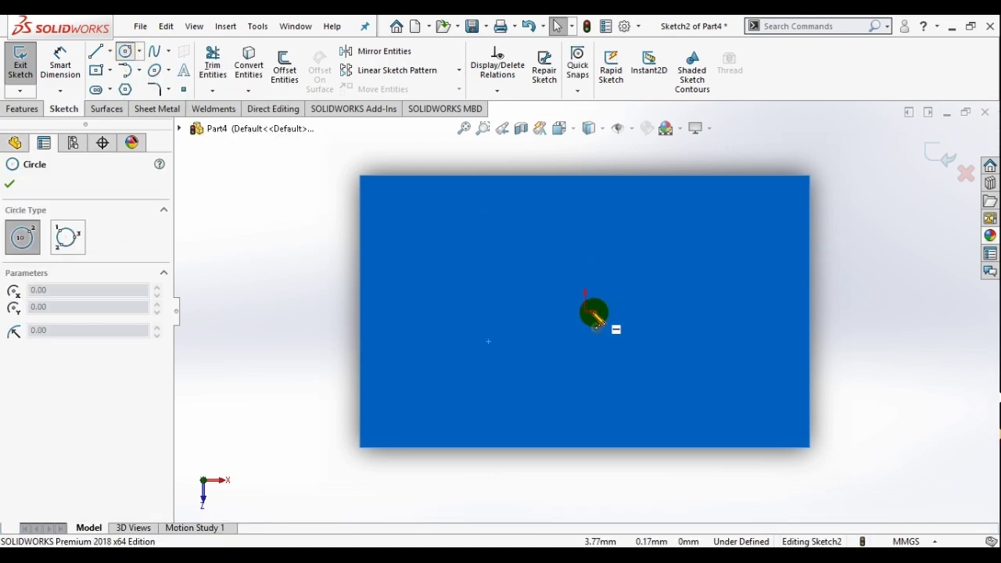
{"action": "left_click", "coordinate": [587, 313]}
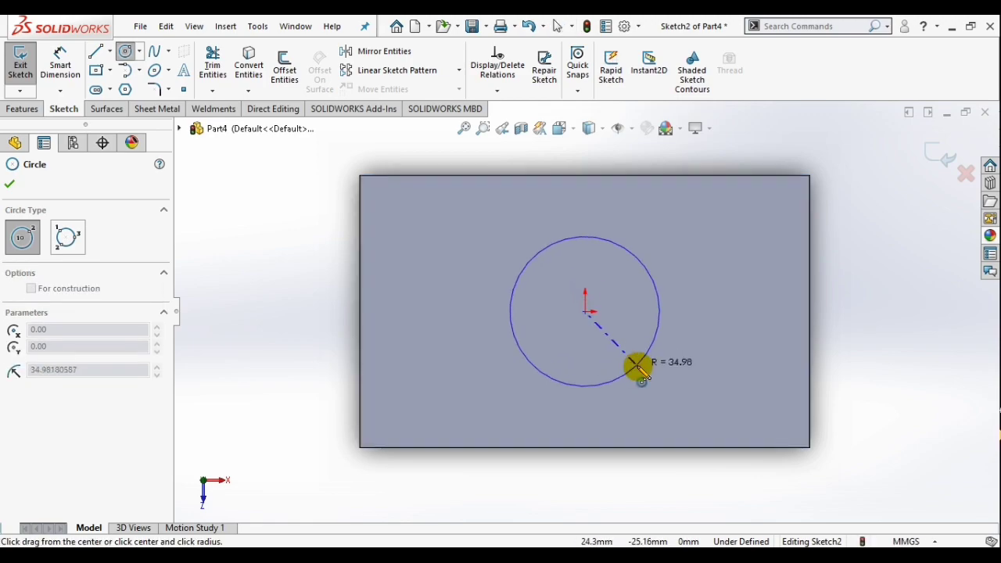
{"action": "left_click", "coordinate": [638, 366]}
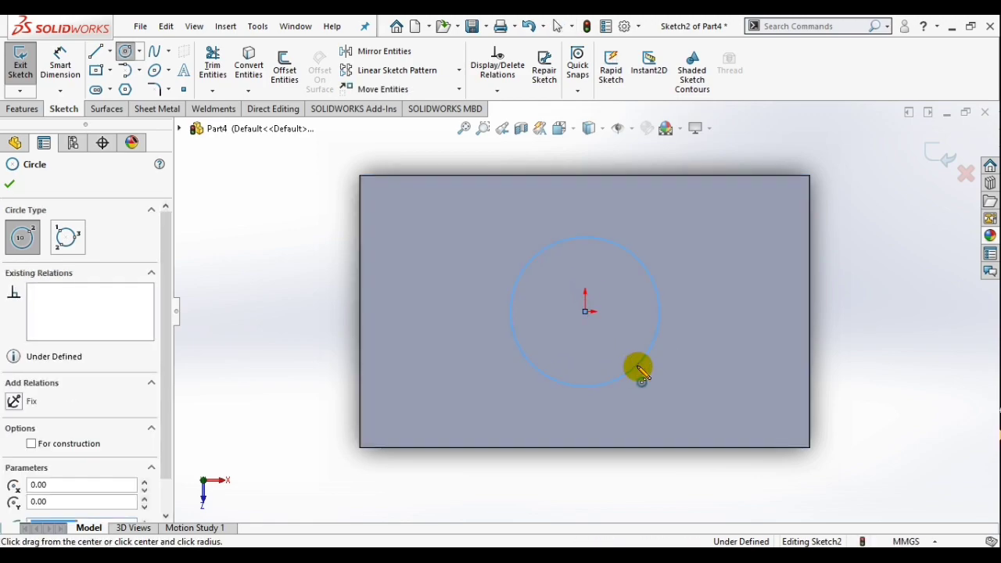
Dimension the circle's diameter to 60 mm and exit the sketch
{"action": "left_click", "coordinate": [56, 64]}
{"action": "left_click", "coordinate": [638, 261]}
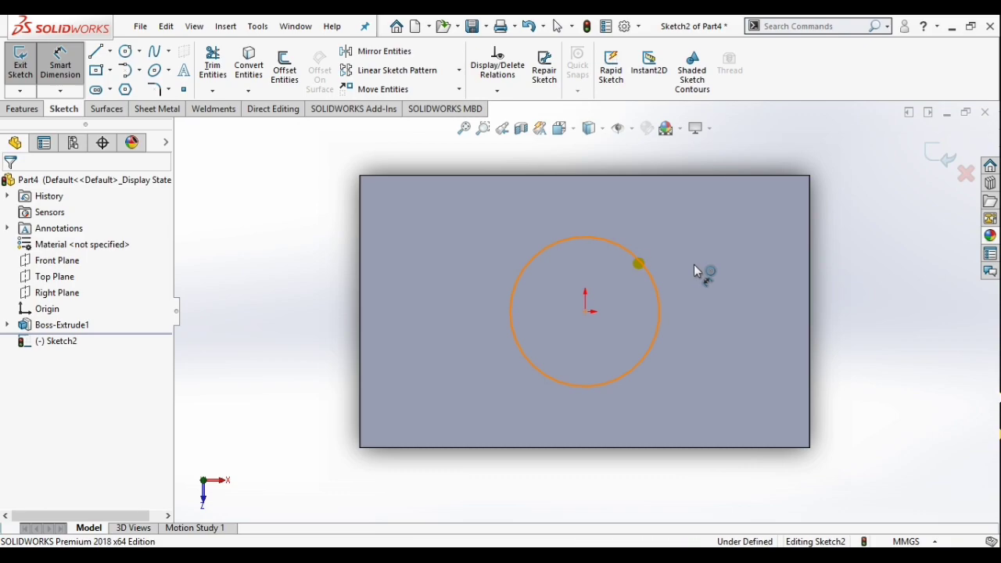
{"action": "left_click", "coordinate": [715, 308]}
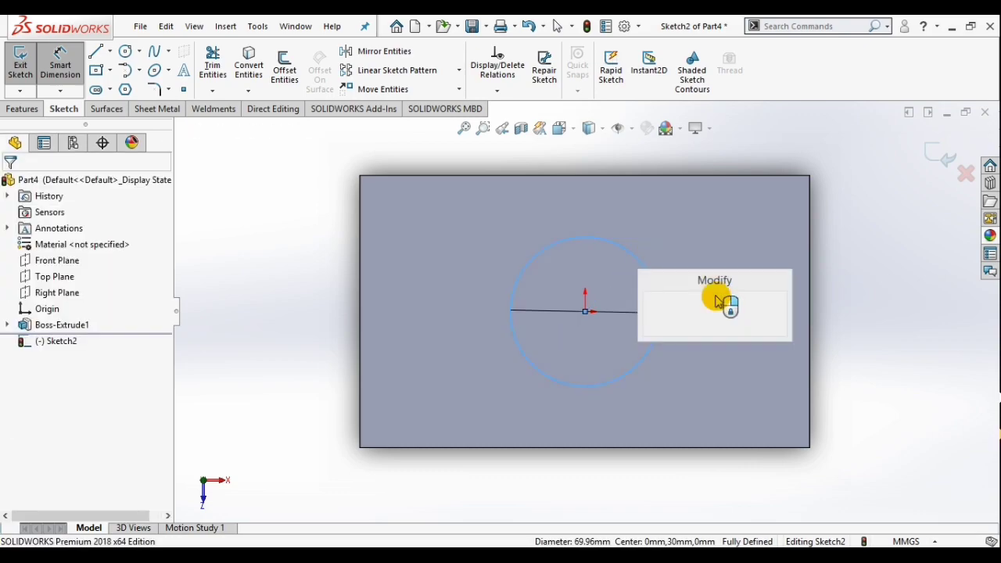
{"action": "type", "text": "60"}
{"action": "key", "text": "Return"}
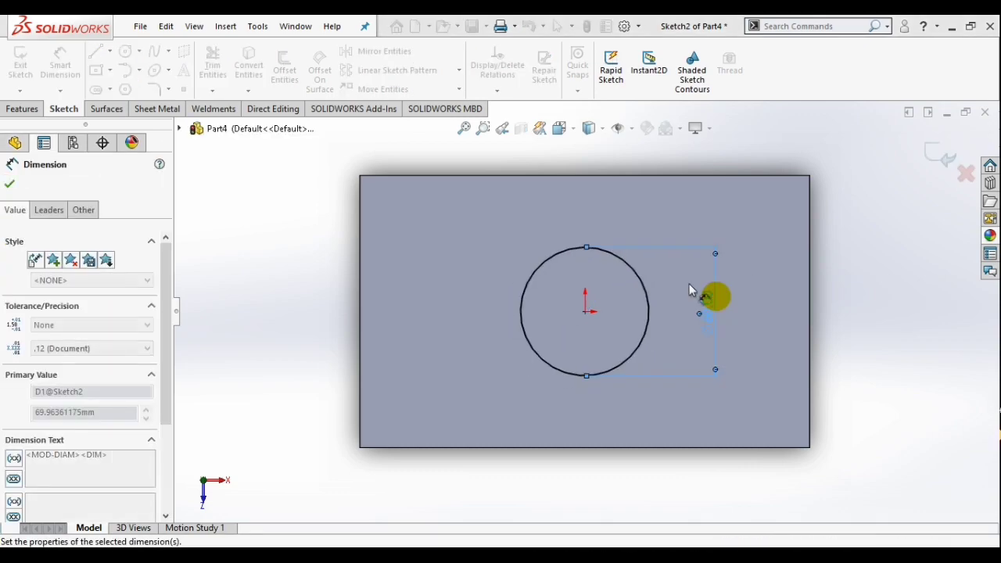
{"action": "left_click", "coordinate": [9, 185]}
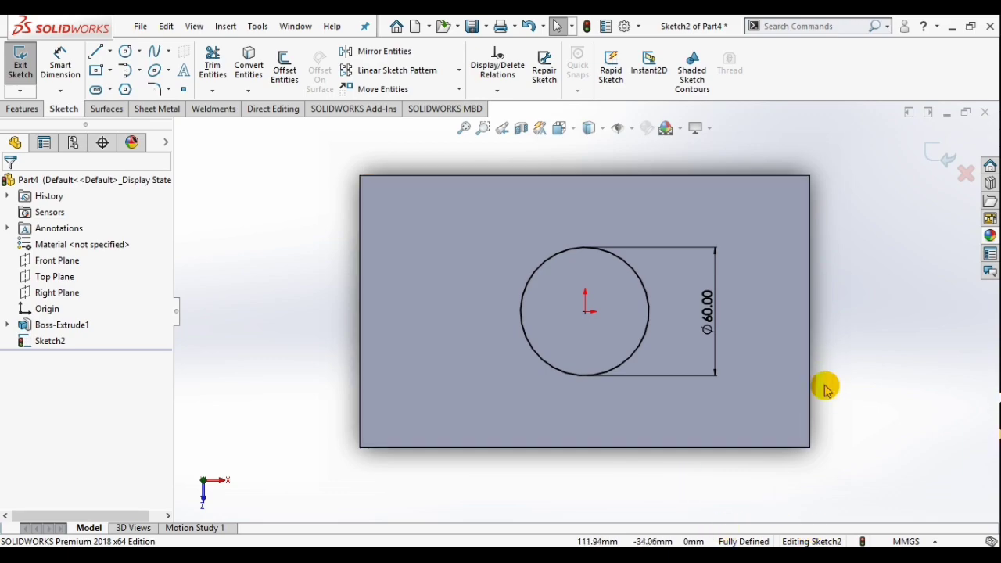
{"action": "mouse_move", "coordinate": [827, 389]}
{"action": "middle_mouse_down"}
{"action": "mouse_move", "coordinate": [837, 300]}
{"action": "mouse_move", "coordinate": [816, 273]}
{"action": "mouse_move", "coordinate": [810, 240]}
{"action": "mouse_move", "coordinate": [837, 262]}
{"action": "middle_mouse_up"}
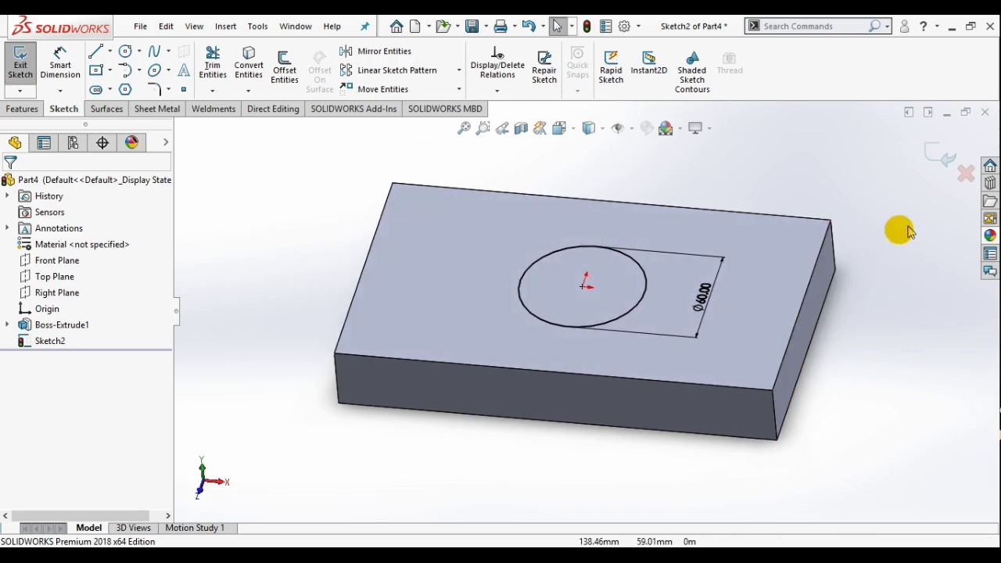
{"action": "left_click", "coordinate": [936, 159]}
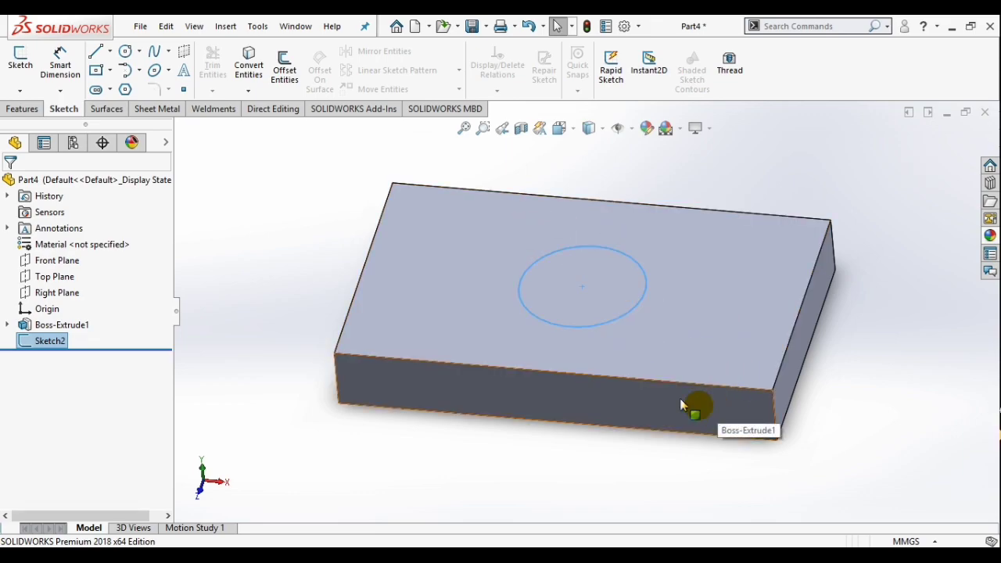
Start an Extruded Cut from the circle sketch on the block's top face
{"action": "left_click", "coordinate": [715, 420]}
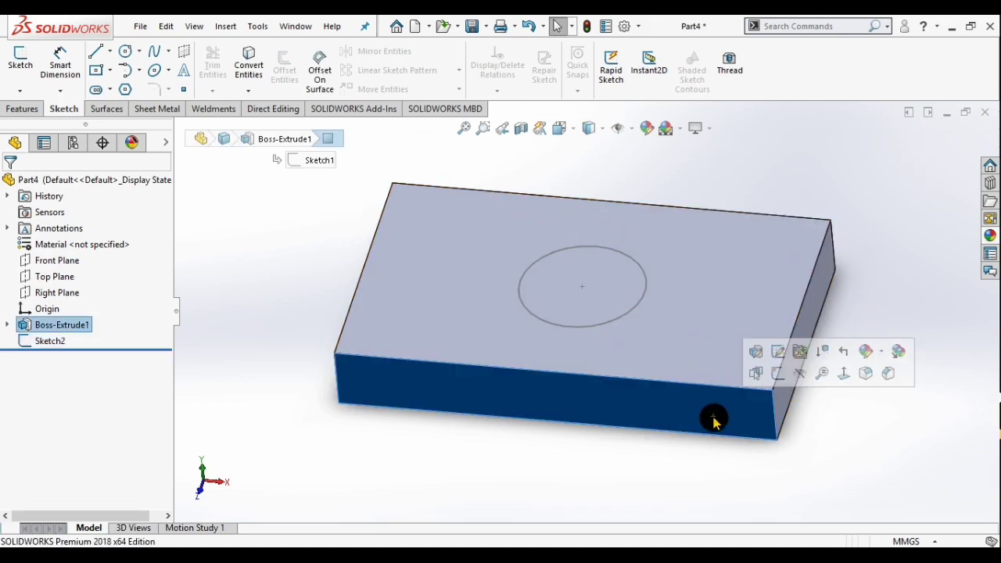
{"action": "left_click", "coordinate": [615, 318]}
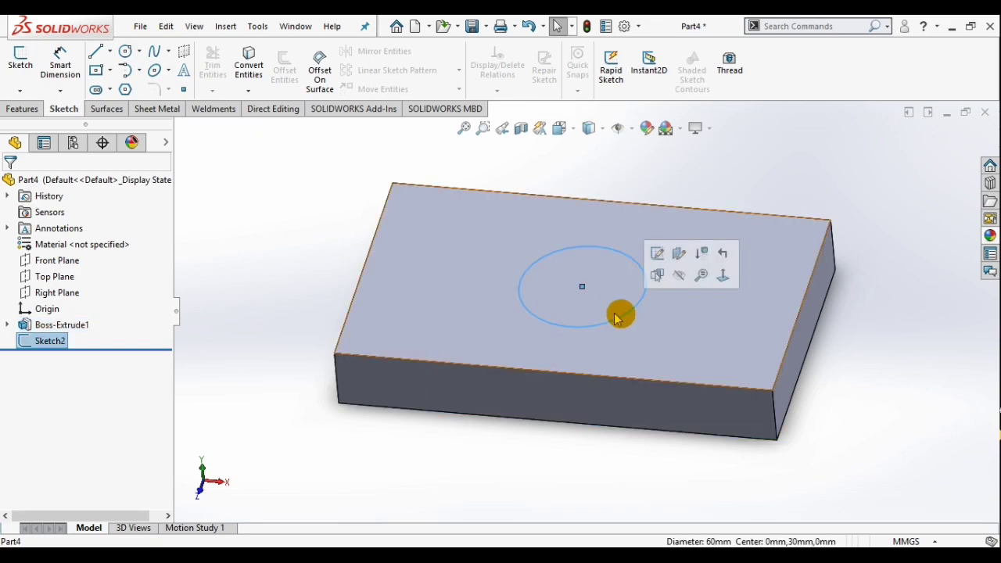
{"action": "left_click", "coordinate": [23, 110]}
{"action": "left_click", "coordinate": [227, 195]}
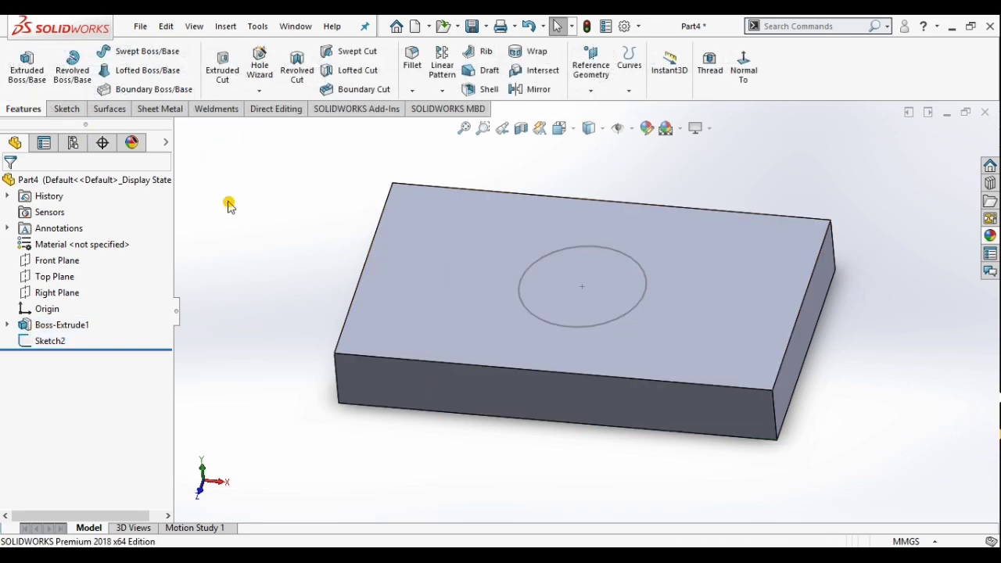
{"action": "left_click", "coordinate": [225, 72]}
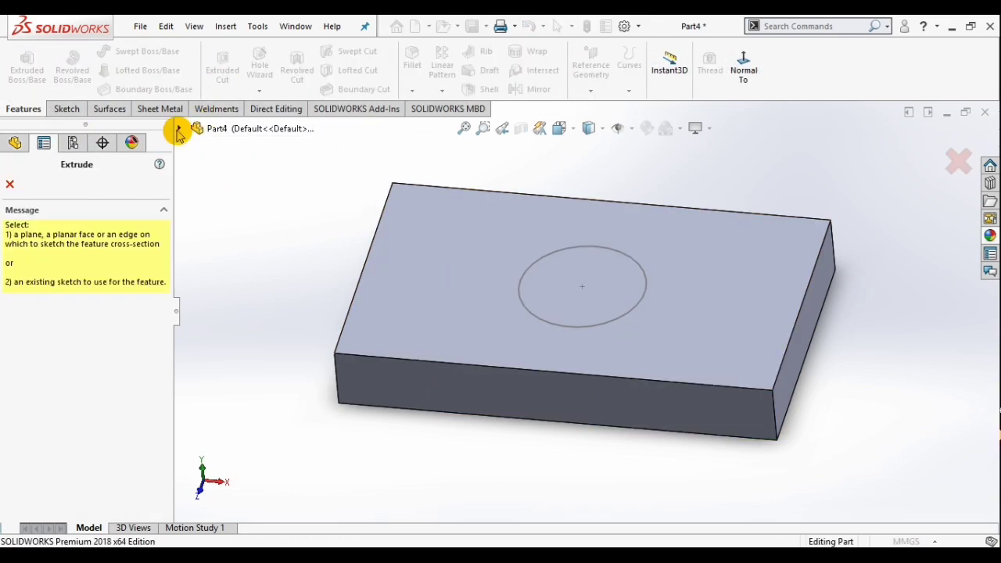
{"action": "left_click", "coordinate": [180, 129]}
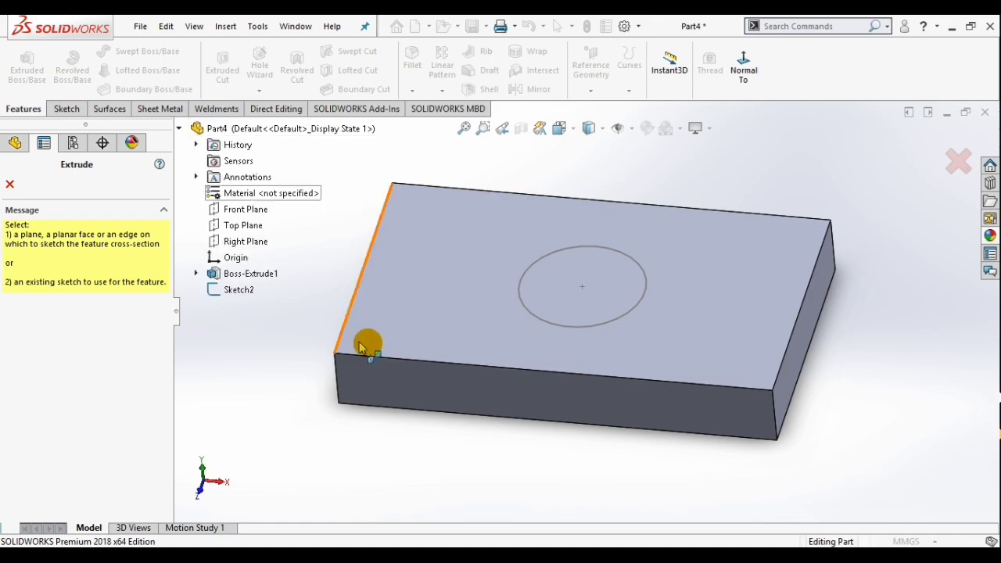
{"action": "left_click", "coordinate": [237, 291]}
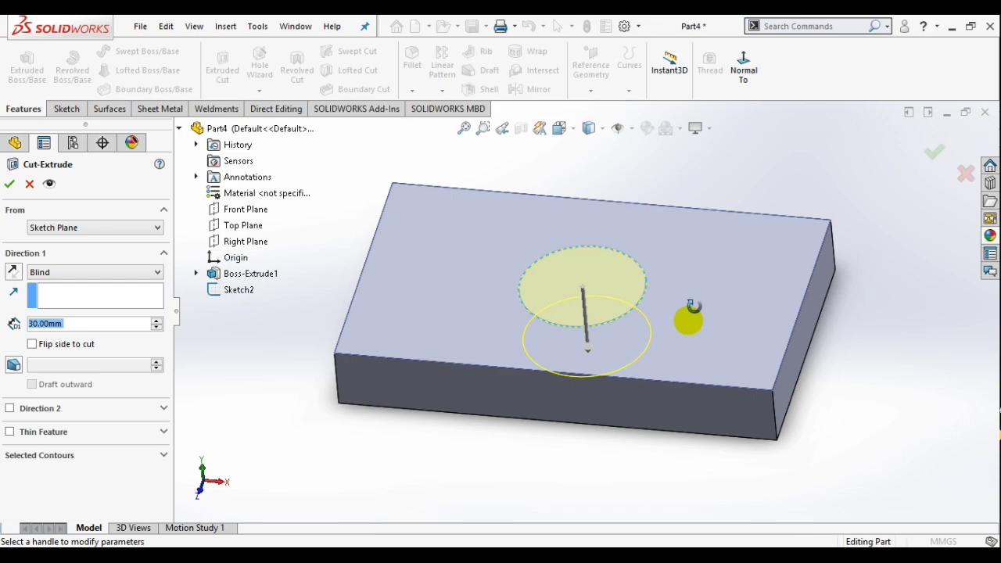
Set the cut's blind depth to 20 mm
{"action": "middle_click_drag", "start_coordinate": [695, 306], "coordinate": [667, 257]}
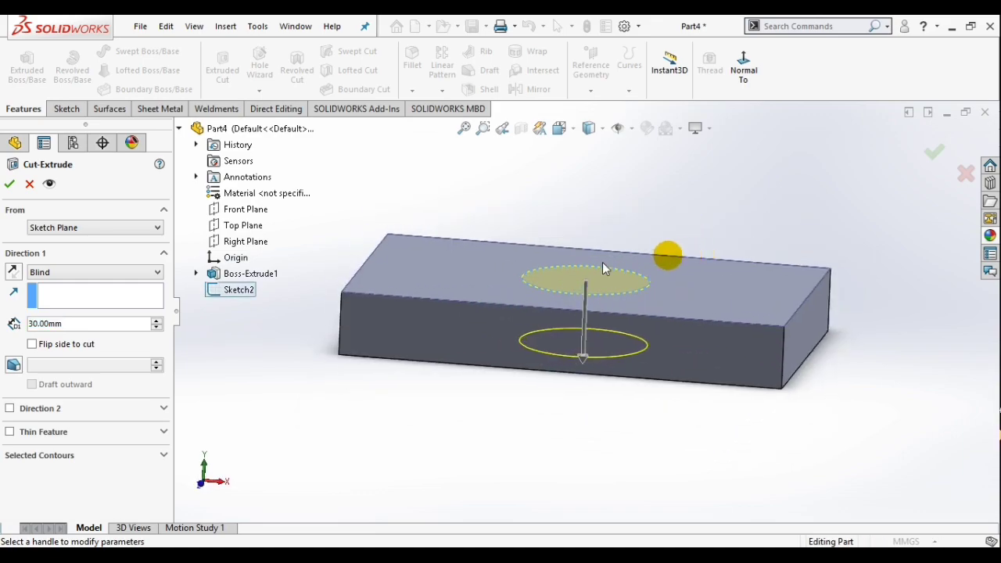
{"action": "left_click", "coordinate": [65, 271]}
{"action": "left_click", "coordinate": [63, 272]}
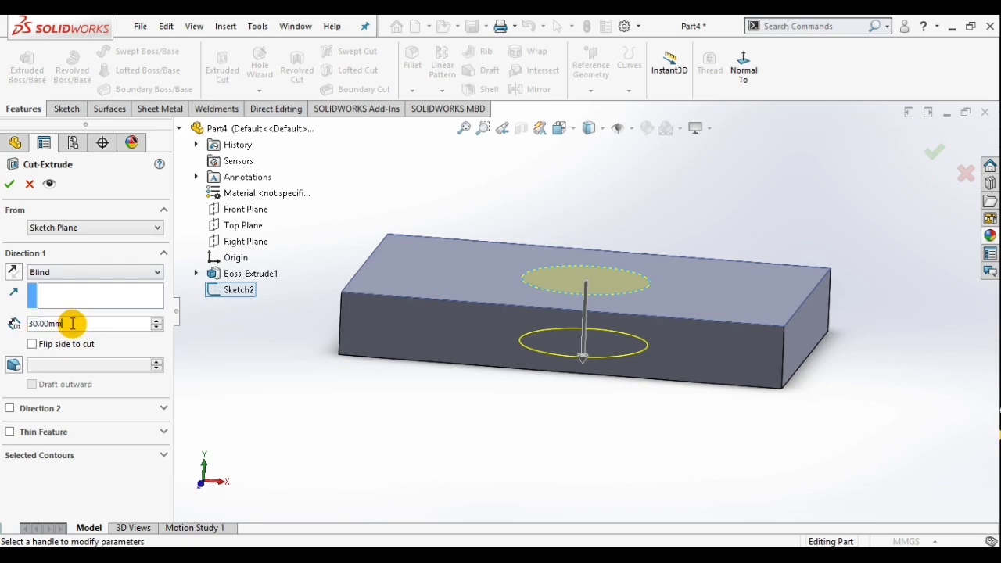
{"action": "type", "text": "2"}
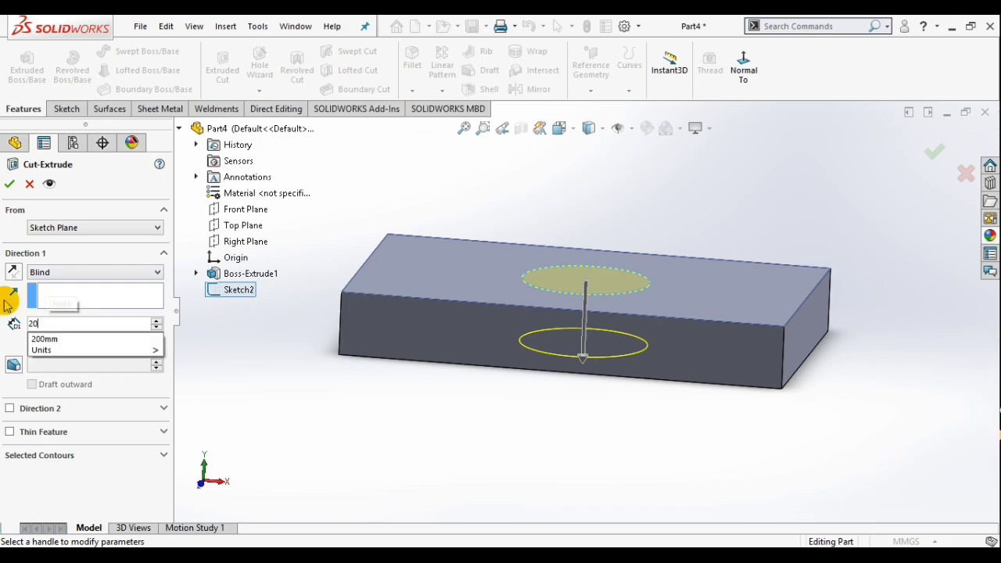
{"action": "type", "text": "0"}
{"action": "key", "text": "Return"}
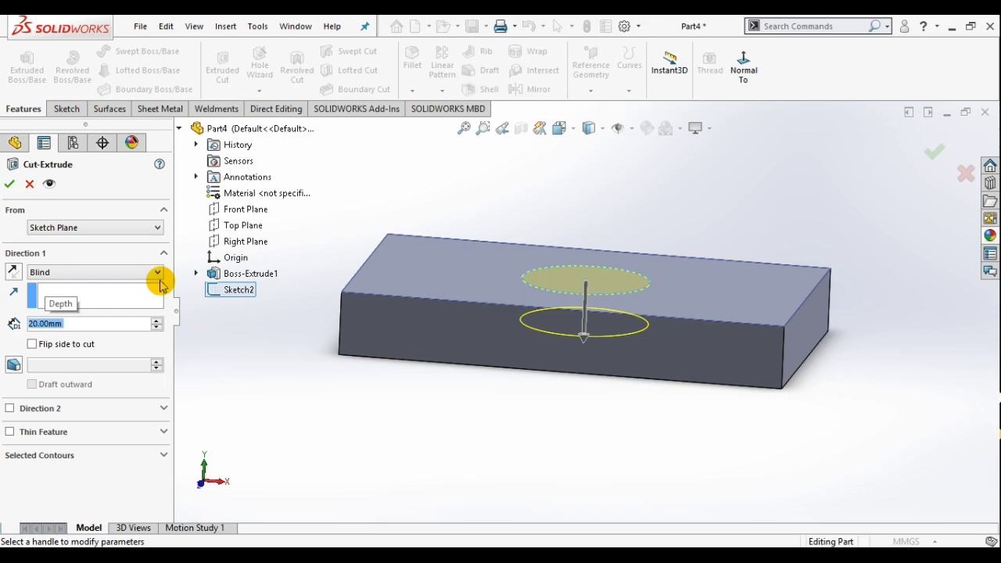
Try ending the cut at the origin point, and return the Direction 1 end condition to Blind
{"action": "left_click", "coordinate": [583, 342]}
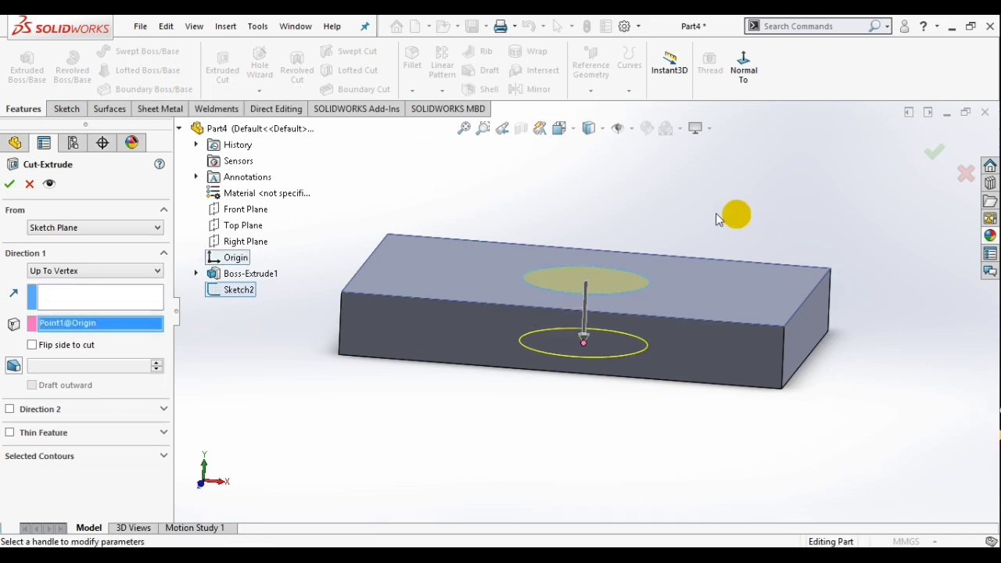
{"action": "left_click", "coordinate": [53, 271]}
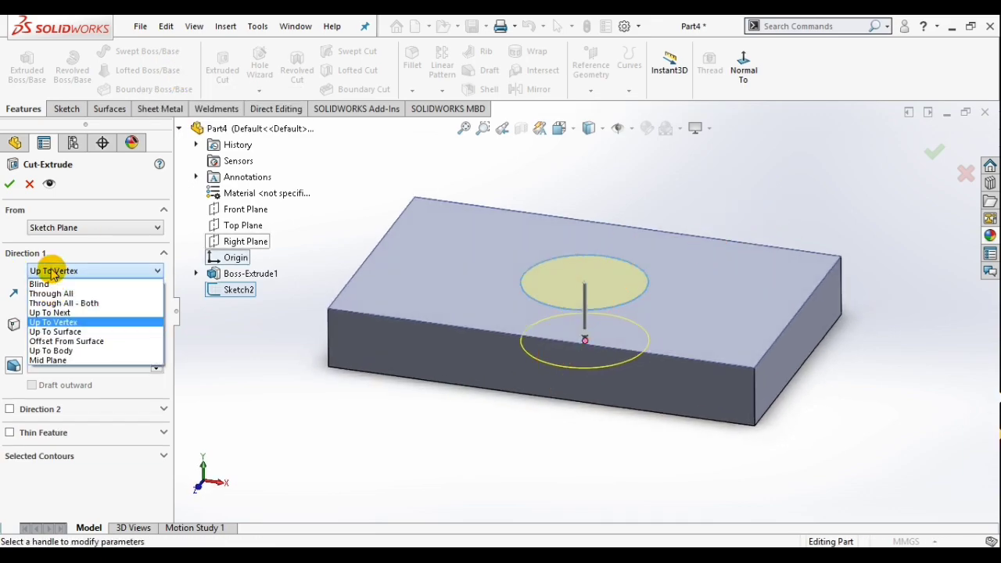
{"action": "left_click", "coordinate": [43, 285]}
Try the Through All end condition for the cut, followed by Through All - Both
{"action": "left_click", "coordinate": [48, 272]}
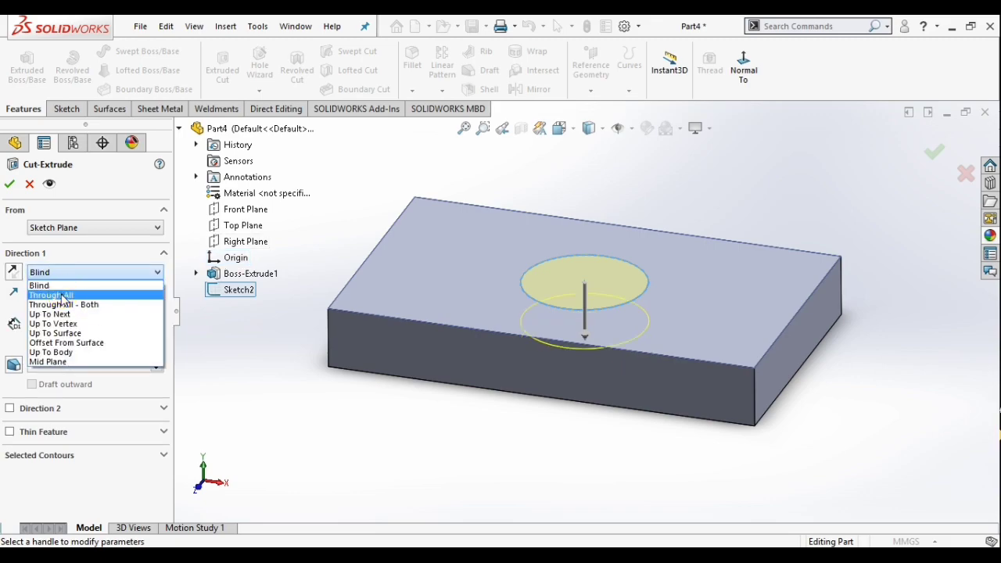
{"action": "left_click", "coordinate": [63, 296]}
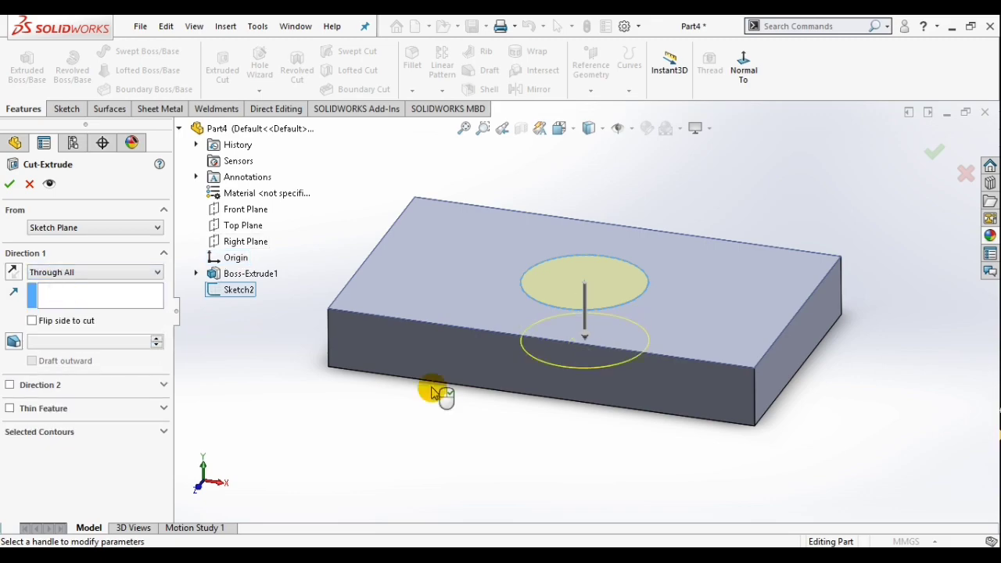
{"action": "left_click", "coordinate": [61, 273]}
{"action": "left_click", "coordinate": [62, 304]}
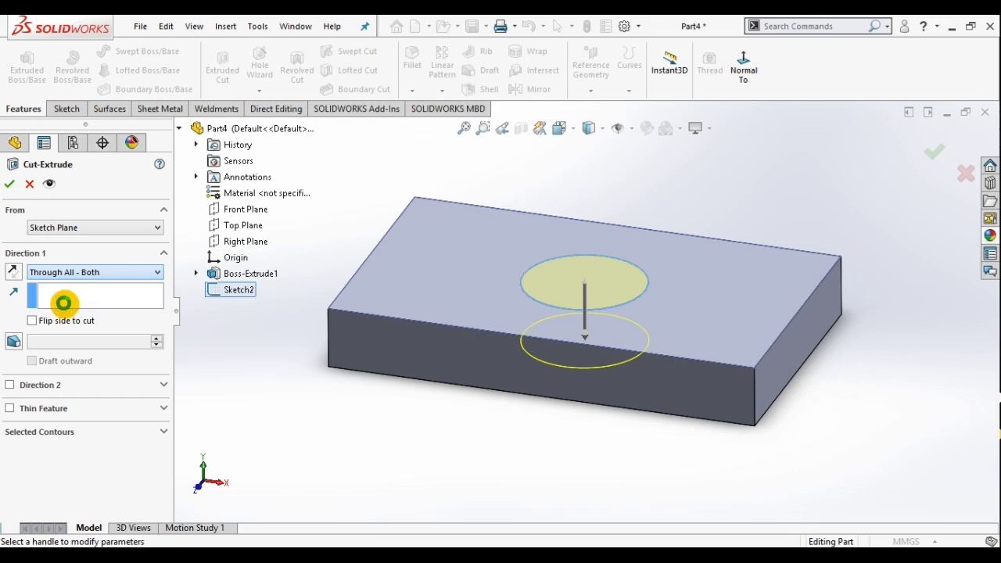
Change the cut's Direction 1 end condition to Up To Next
{"action": "left_click", "coordinate": [61, 273]}
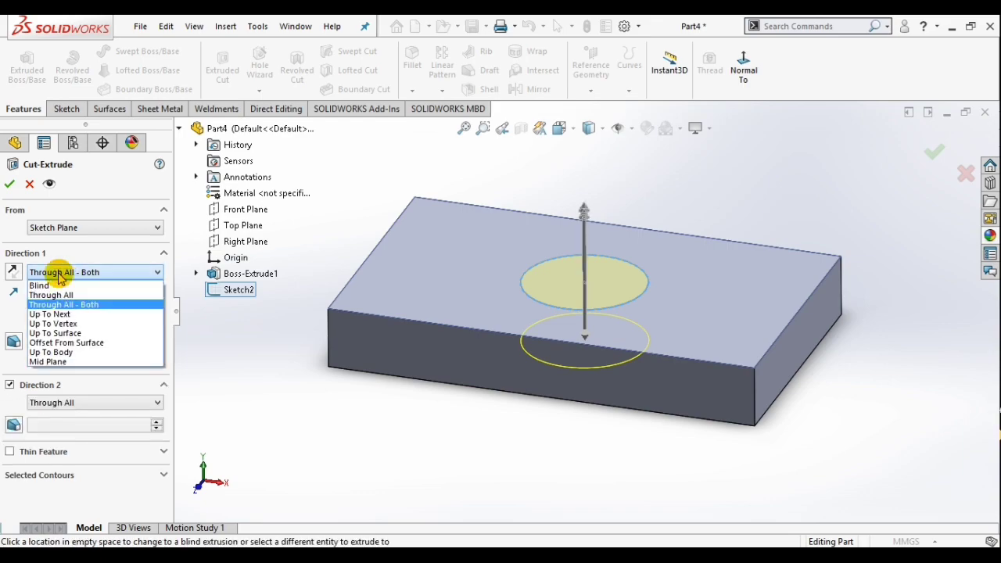
{"action": "left_click", "coordinate": [58, 315]}
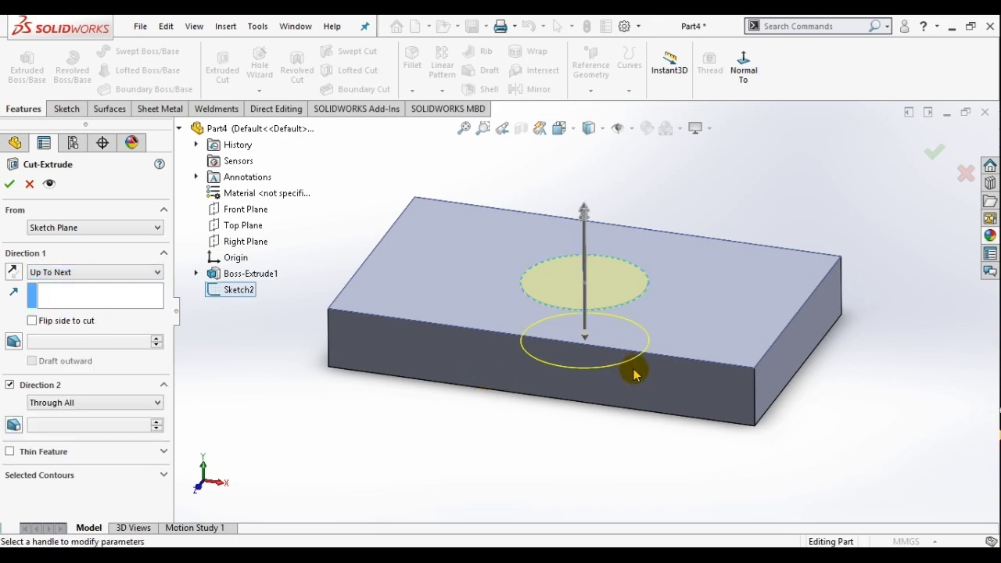
{"action": "middle_click_drag", "start_coordinate": [635, 374], "coordinate": [629, 327]}
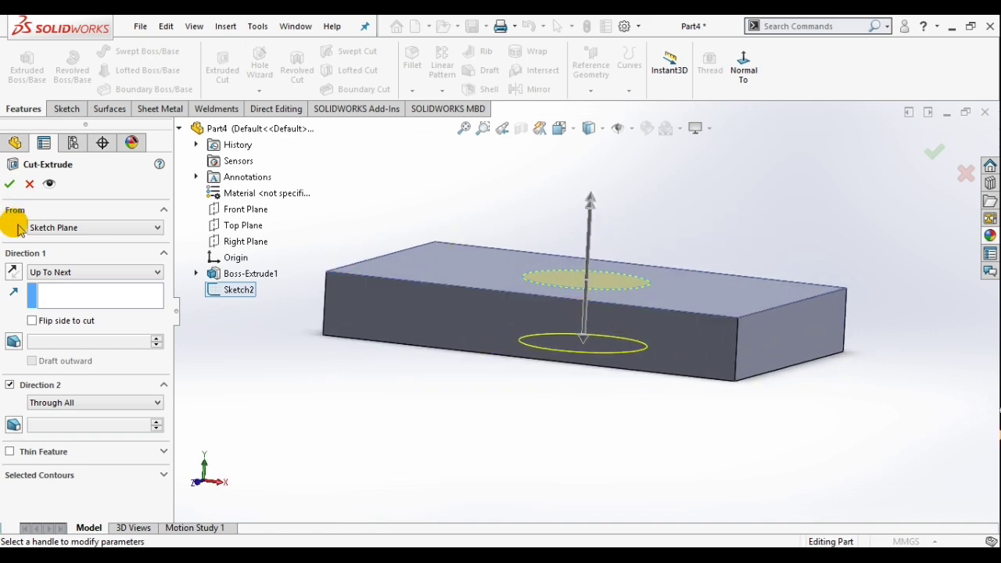
Set Direction 1 of the cut to Up To Vertex and use the block's front bottom edge as the limit
{"action": "left_click", "coordinate": [40, 273]}
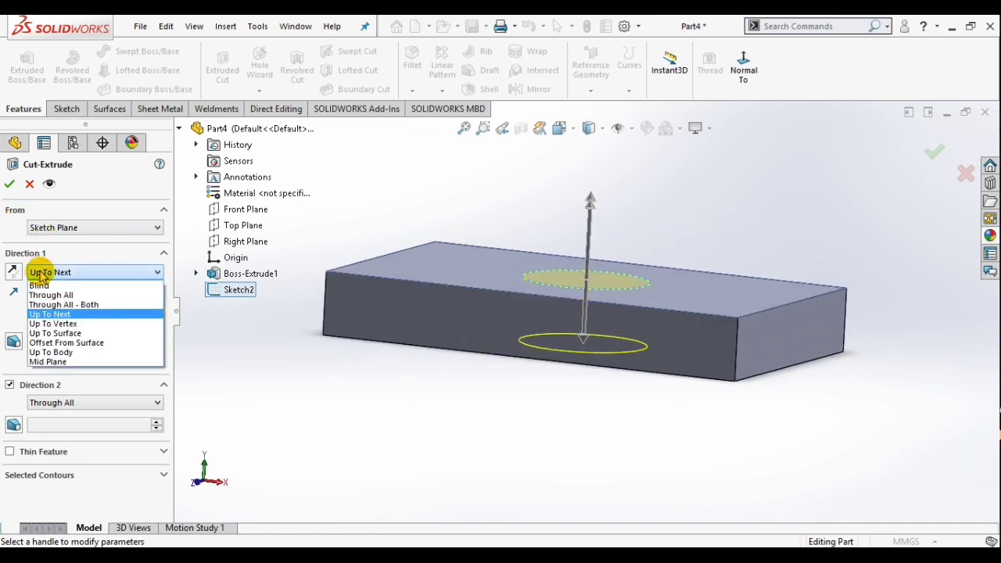
{"action": "left_click", "coordinate": [55, 324]}
{"action": "mouse_move", "coordinate": [634, 394]}
{"action": "middle_mouse_down"}
{"action": "mouse_move", "coordinate": [653, 364]}
{"action": "mouse_move", "coordinate": [665, 277]}
{"action": "mouse_move", "coordinate": [646, 369]}
{"action": "mouse_move", "coordinate": [655, 396]}
{"action": "mouse_move", "coordinate": [647, 405]}
{"action": "mouse_move", "coordinate": [631, 393]}
{"action": "middle_mouse_up"}
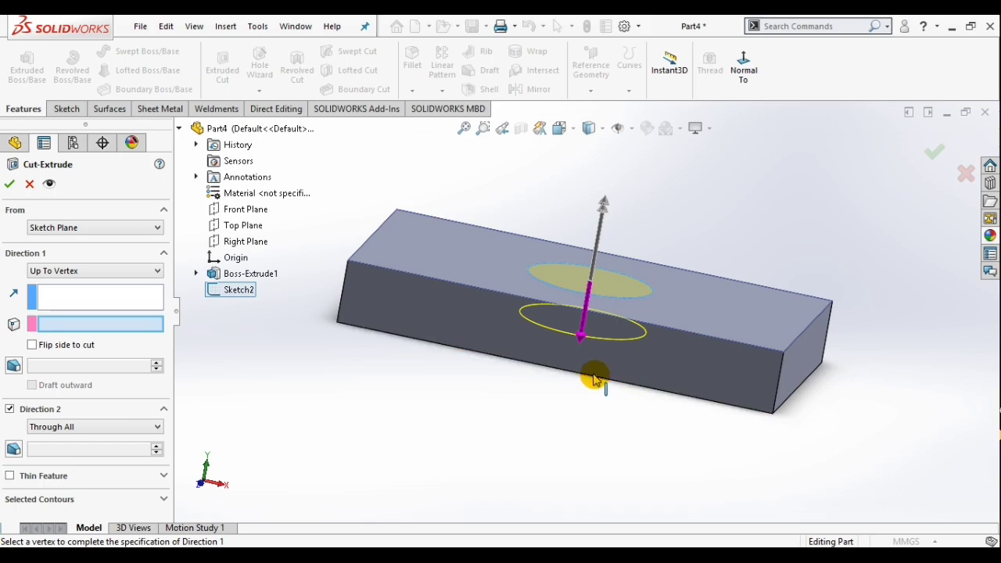
{"action": "left_click", "coordinate": [592, 379]}
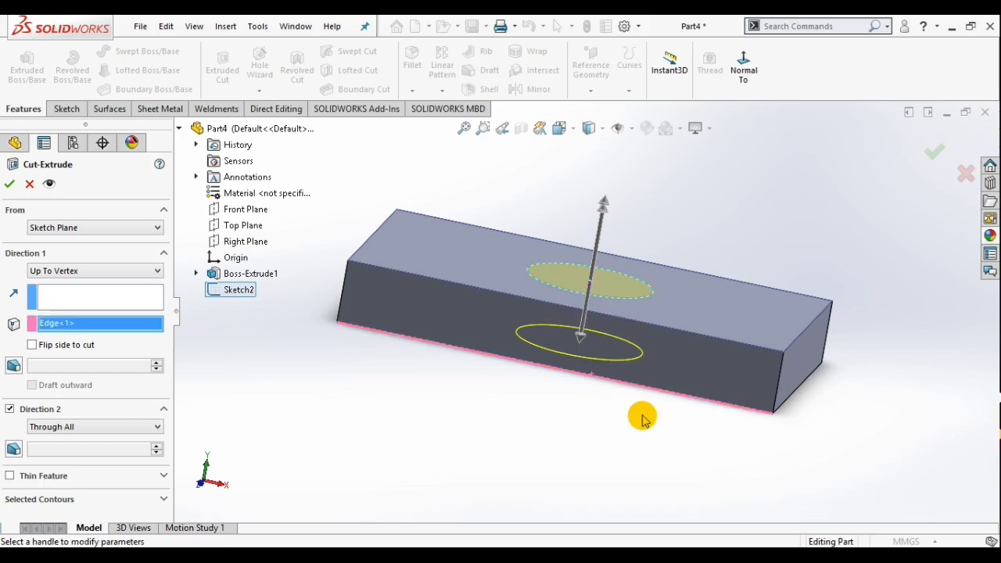
Set Direction 1 of the cut to Up To Surface, ending at the block's bottom face
{"action": "middle_click_drag", "start_coordinate": [641, 416], "coordinate": [641, 356]}
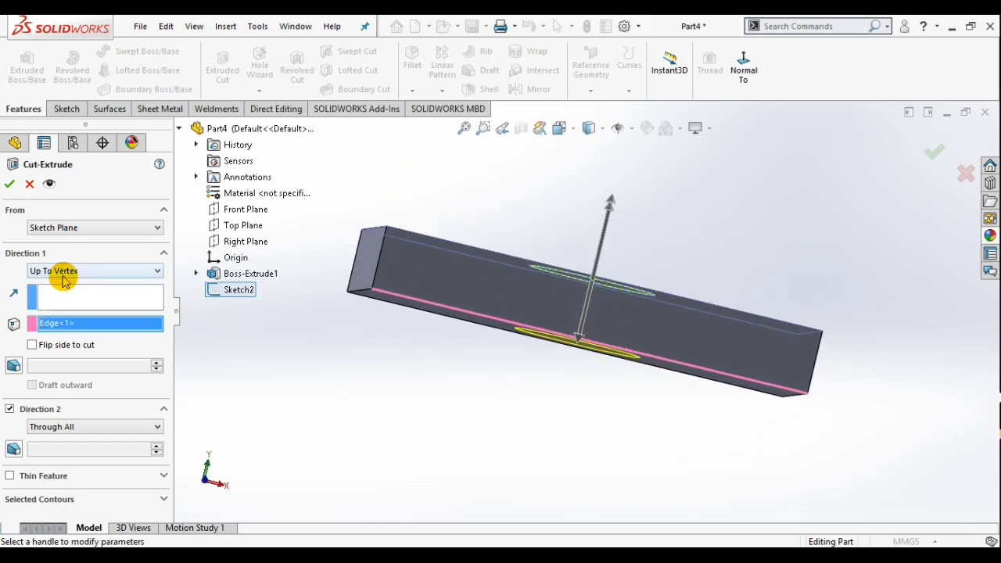
{"action": "left_click", "coordinate": [65, 270]}
{"action": "left_click", "coordinate": [59, 332]}
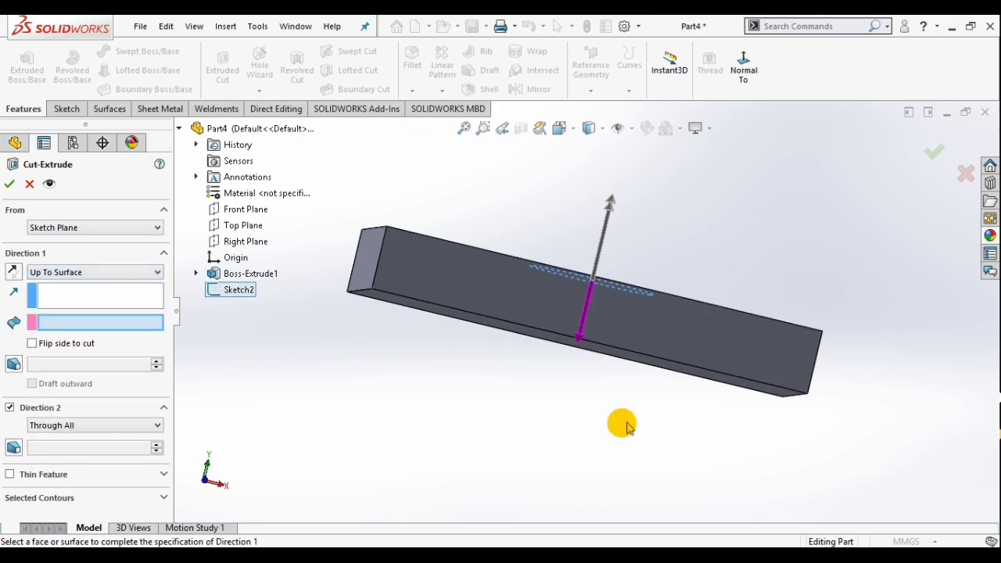
{"action": "middle_click_drag", "start_coordinate": [612, 411], "coordinate": [651, 345]}
{"action": "left_click", "coordinate": [646, 353]}
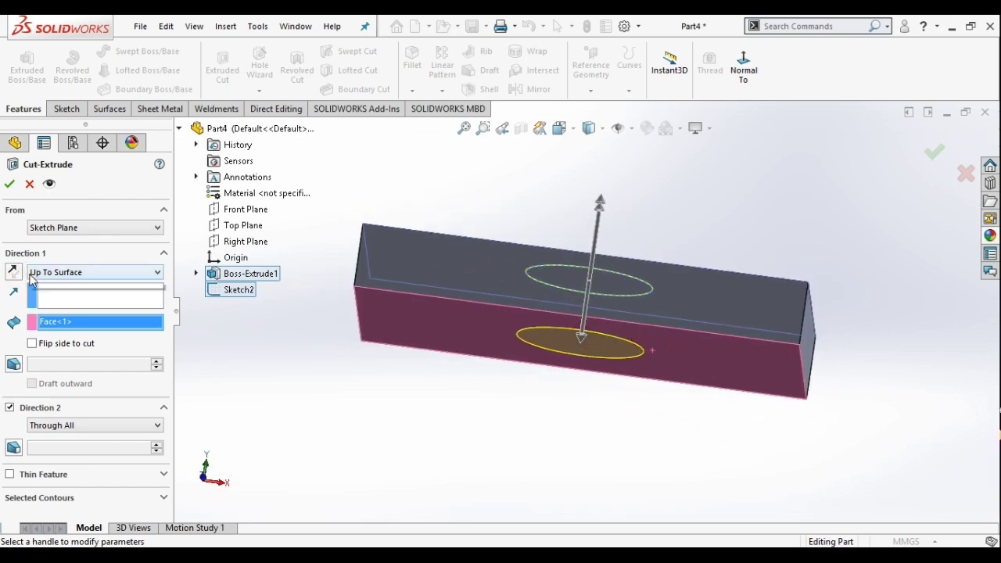
Try Offset From Surface for Direction 1, and revert the cut to a blind depth of about 2 mm
{"action": "left_click", "coordinate": [32, 280]}
{"action": "left_click", "coordinate": [49, 340]}
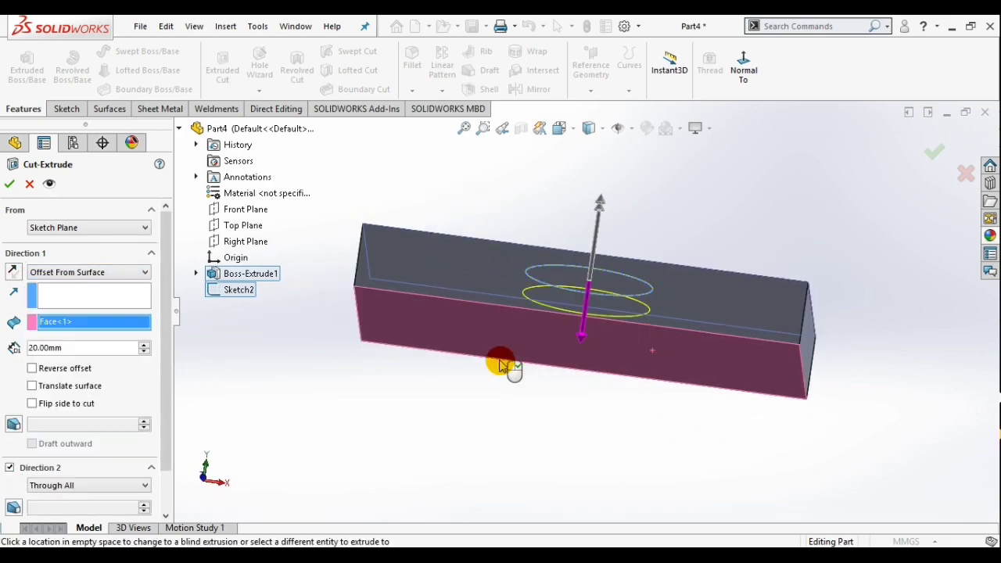
{"action": "mouse_move", "coordinate": [473, 376]}
{"action": "middle_mouse_down"}
{"action": "mouse_move", "coordinate": [468, 362]}
{"action": "mouse_move", "coordinate": [508, 399]}
{"action": "mouse_move", "coordinate": [559, 351]}
{"action": "mouse_move", "coordinate": [479, 316]}
{"action": "mouse_move", "coordinate": [565, 313]}
{"action": "mouse_move", "coordinate": [477, 297]}
{"action": "mouse_move", "coordinate": [459, 369]}
{"action": "middle_mouse_up"}
{"action": "left_click", "coordinate": [459, 369]}
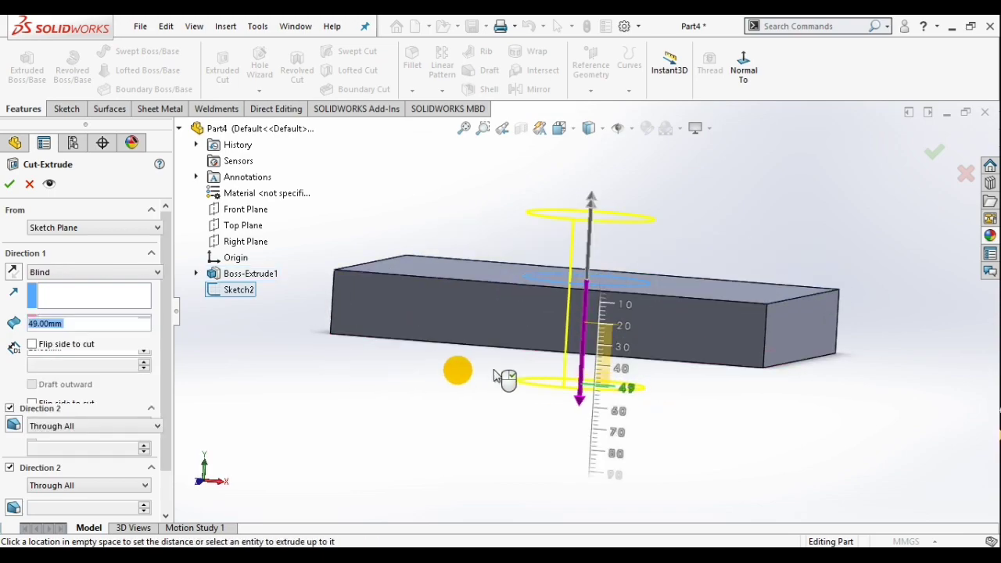
{"action": "left_click", "coordinate": [514, 287]}
Set Direction 1 of the cut to Offset From Surface, referencing the block's bottom face
{"action": "left_click", "coordinate": [41, 280]}
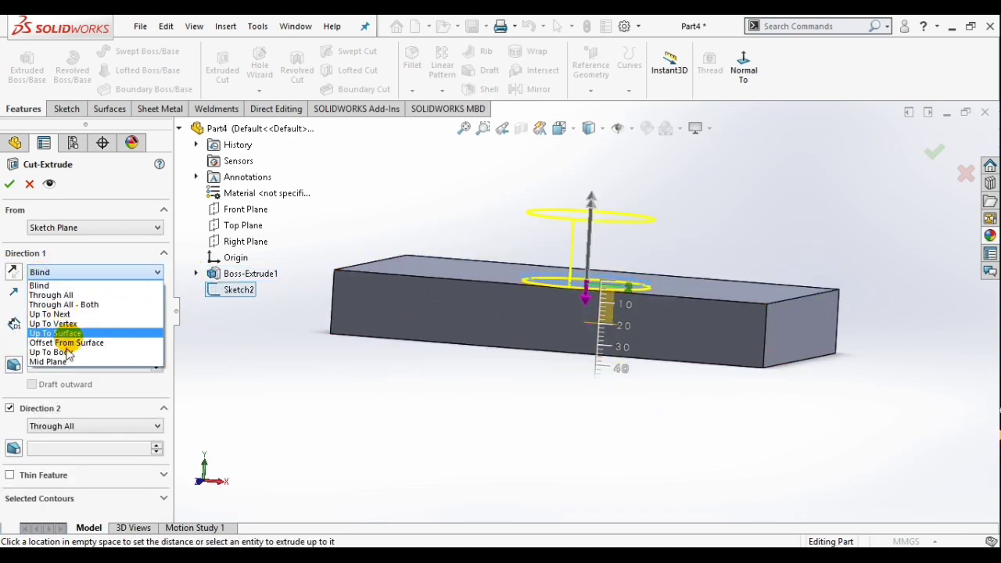
{"action": "left_click", "coordinate": [135, 339]}
{"action": "middle_click_drag", "start_coordinate": [539, 366], "coordinate": [517, 324]}
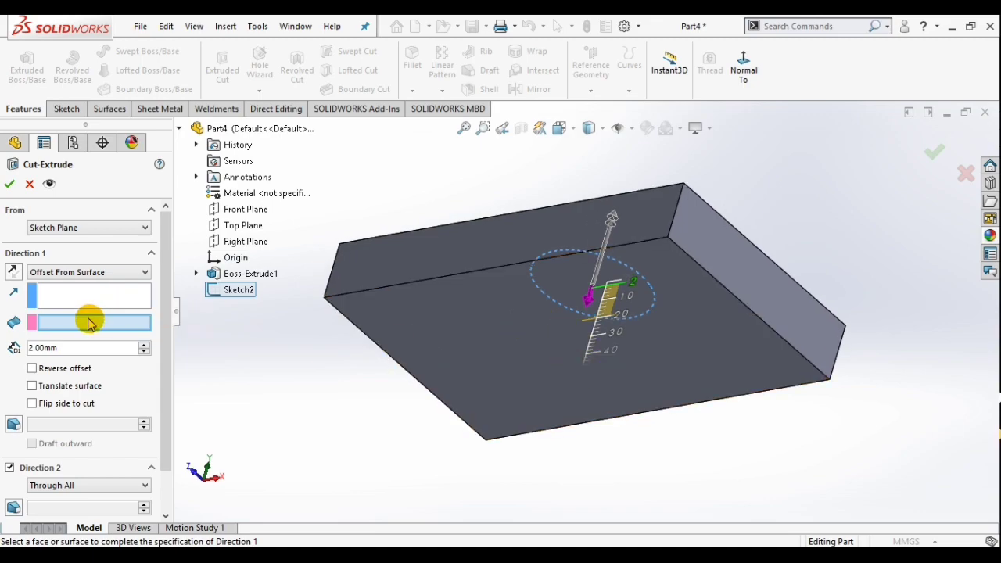
{"action": "left_click", "coordinate": [89, 321]}
{"action": "left_click", "coordinate": [507, 341]}
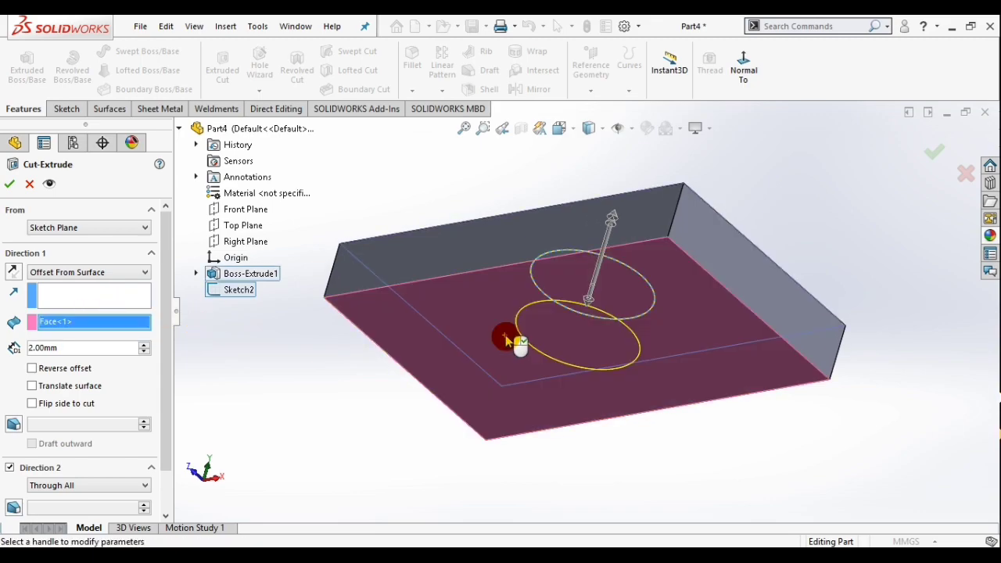
Set the cut's offset distance from the bottom face to 10 mm
{"action": "middle_click_drag", "start_coordinate": [521, 418], "coordinate": [392, 378]}
{"action": "left_click", "coordinate": [79, 352]}
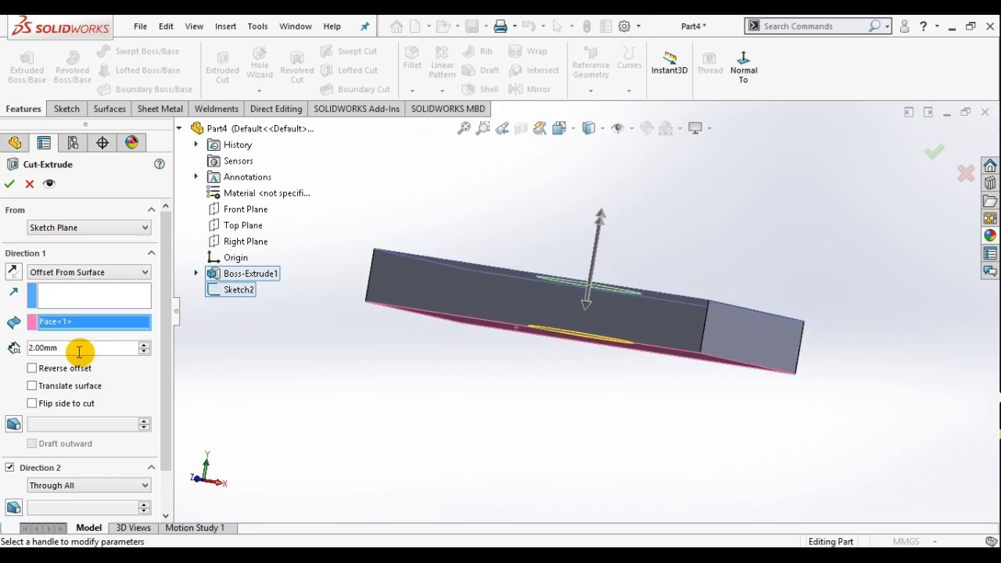
{"action": "type", "text": "1"}
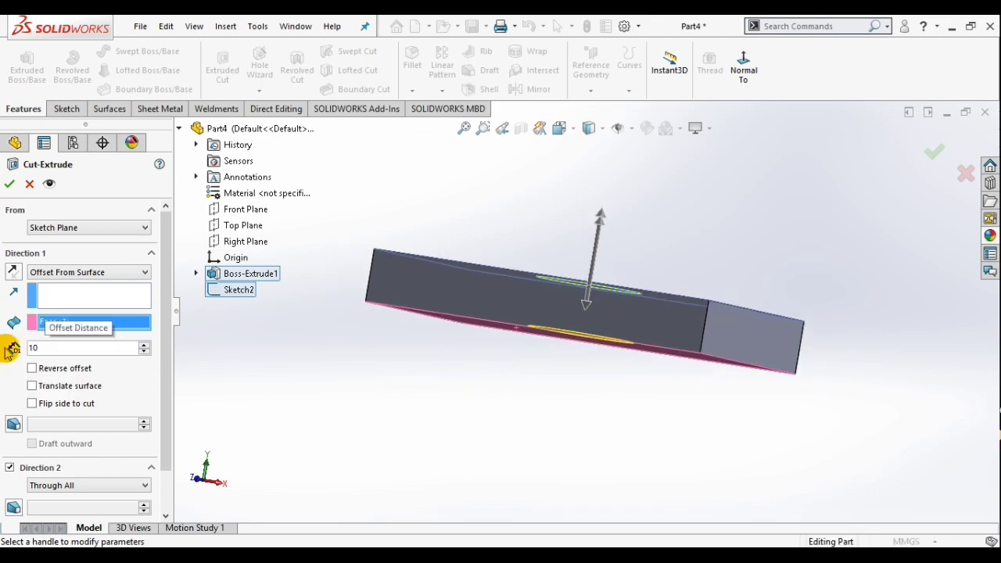
{"action": "type", "text": "0"}
{"action": "key", "text": "Return"}
{"action": "left_click", "coordinate": [653, 341]}
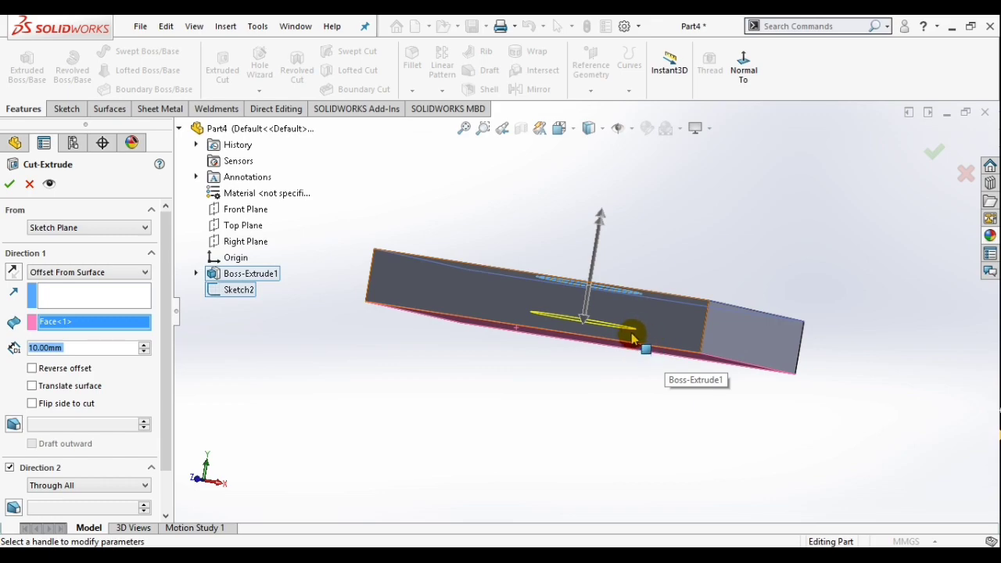
Set Direction 1 of the cut to Up To Body with the block as the target body
{"action": "left_click", "coordinate": [88, 273]}
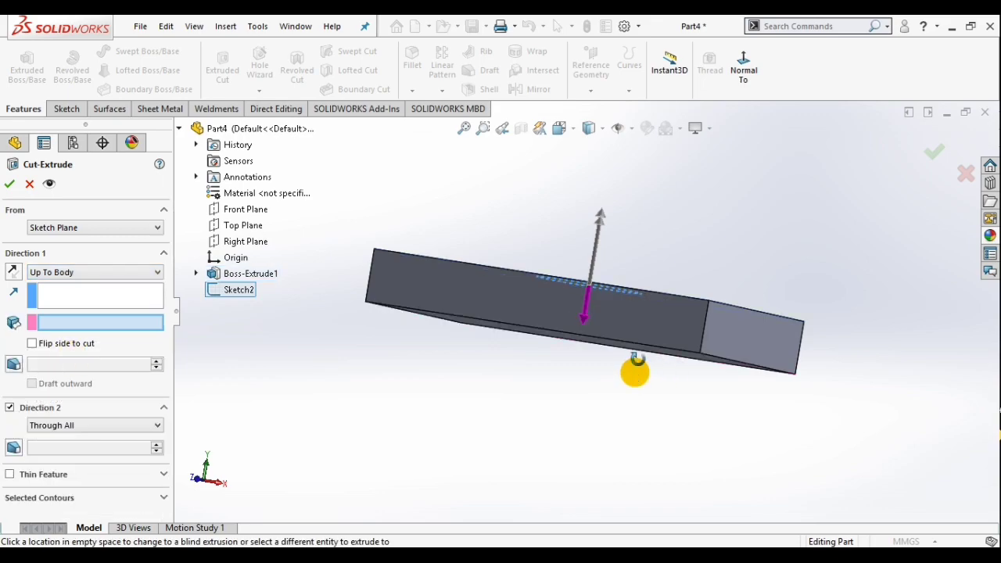
{"action": "mouse_move", "coordinate": [638, 358]}
{"action": "middle_mouse_down"}
{"action": "mouse_move", "coordinate": [644, 347]}
{"action": "mouse_move", "coordinate": [639, 373]}
{"action": "middle_mouse_up"}
{"action": "left_click", "coordinate": [642, 351]}
Change the cut's end condition to Mid Plane
{"action": "left_click", "coordinate": [70, 274]}
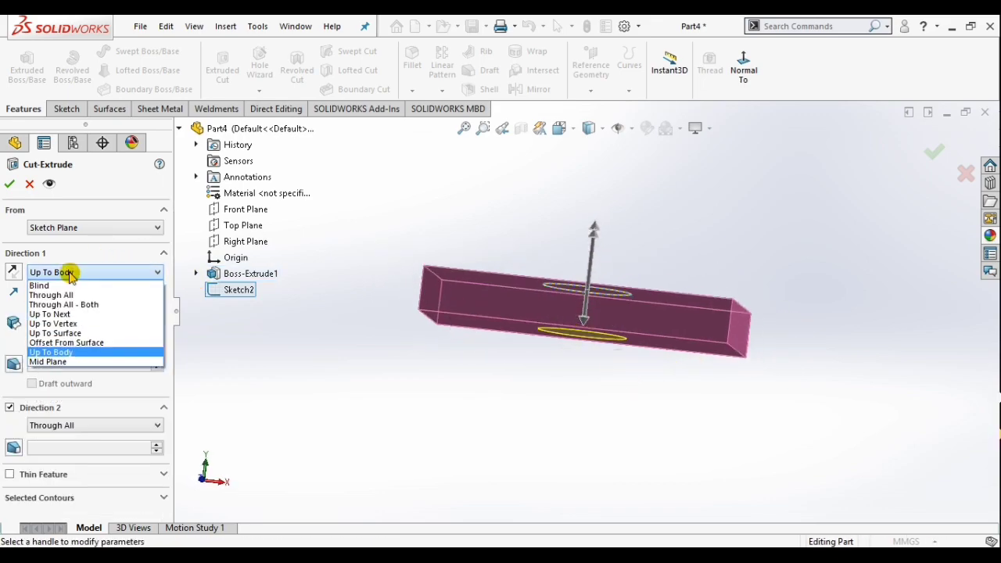
{"action": "left_click", "coordinate": [46, 362]}
{"action": "scroll", "coordinate": [644, 292], "scroll_direction": "down", "scroll_amount": 3}
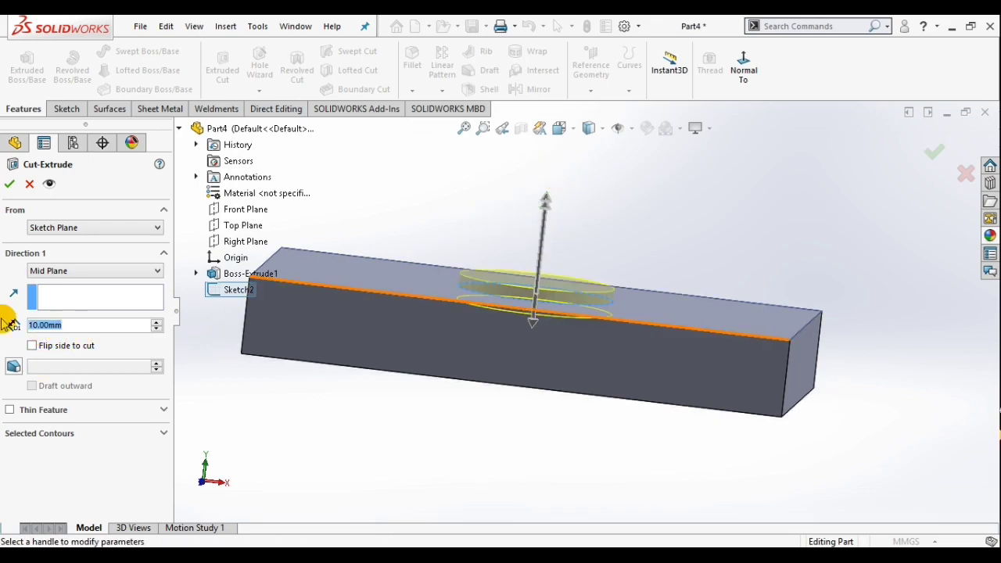
Set the mid-plane cut depth to 20 mm and complete the circular cut in the block
{"action": "type", "text": "20"}
{"action": "key", "text": "Return"}
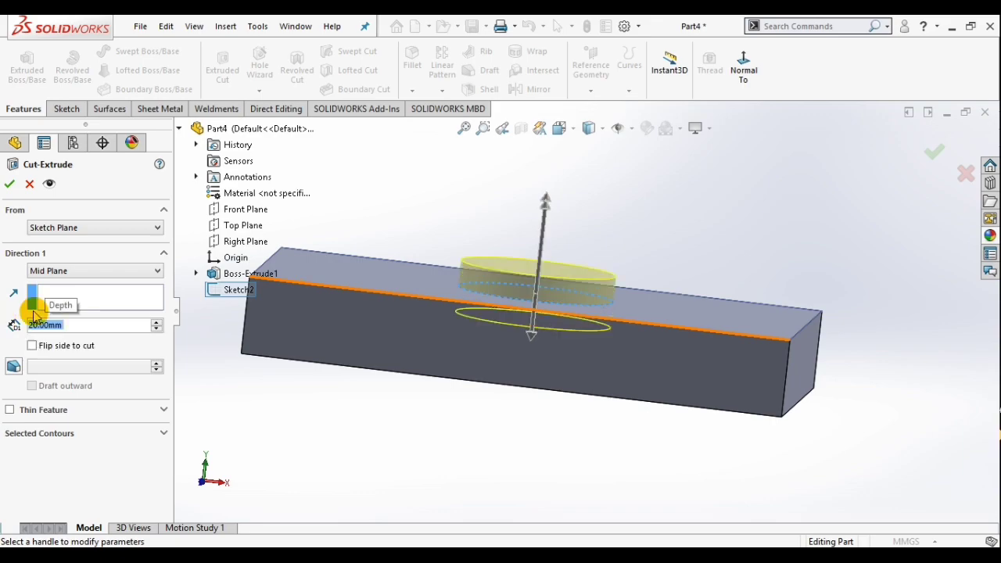
{"action": "left_click", "coordinate": [11, 186]}
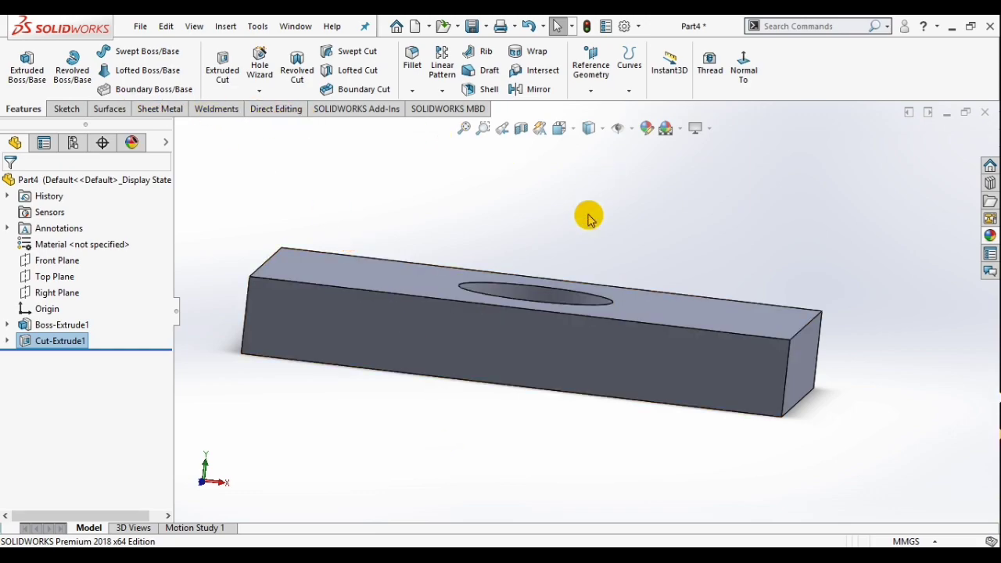
{"action": "middle_click_drag", "start_coordinate": [590, 218], "coordinate": [581, 250]}
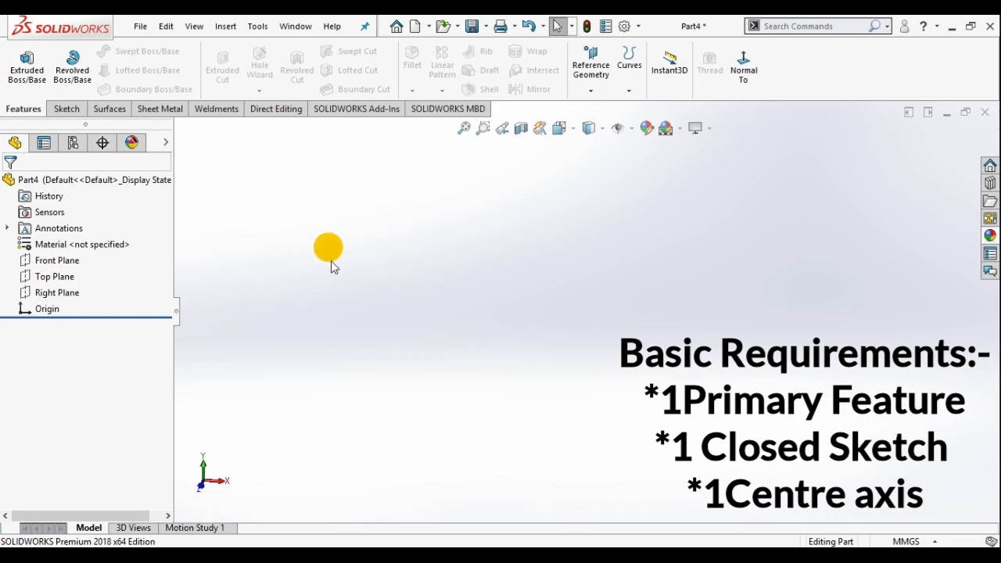
Start a sketch on the Right Plane and draw a vertical centerline upward from the origin
{"action": "left_click", "coordinate": [54, 293]}
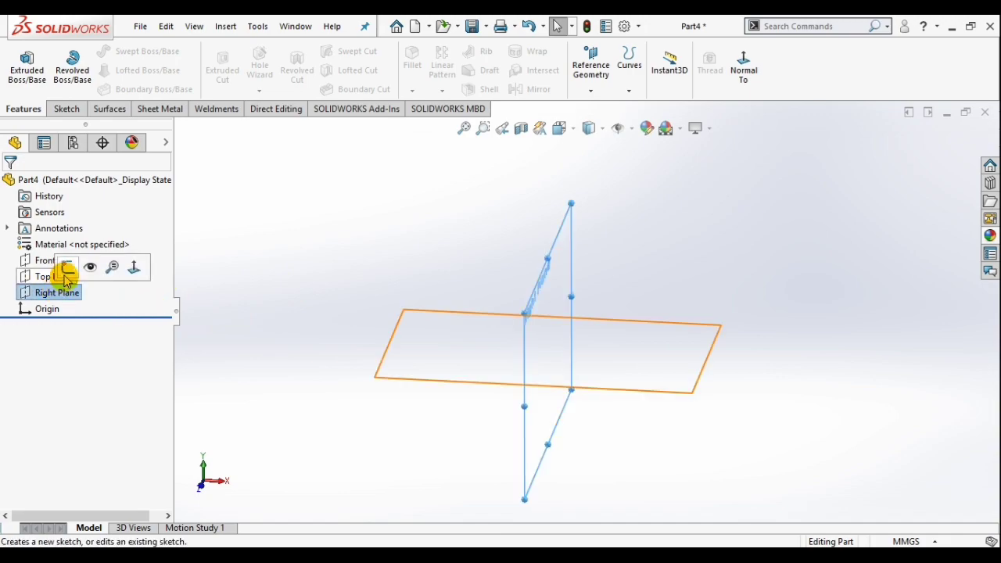
{"action": "left_click", "coordinate": [69, 263]}
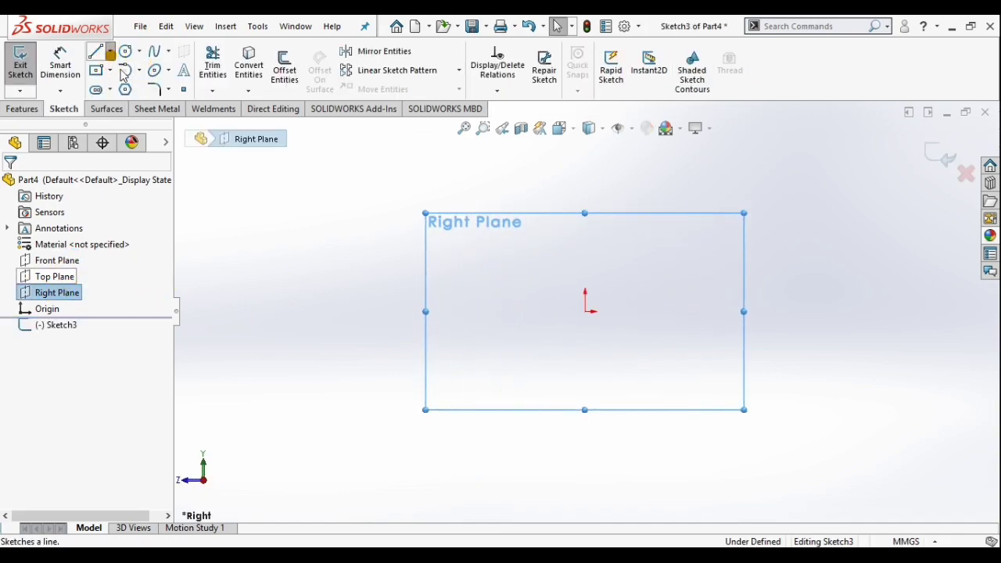
{"action": "left_click", "coordinate": [587, 311]}
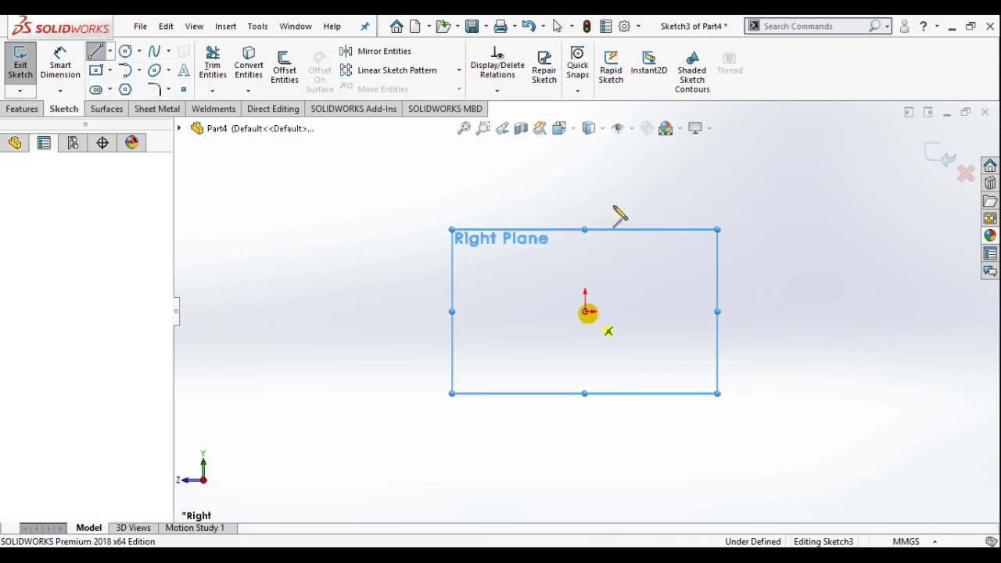
{"action": "left_click", "coordinate": [584, 169]}
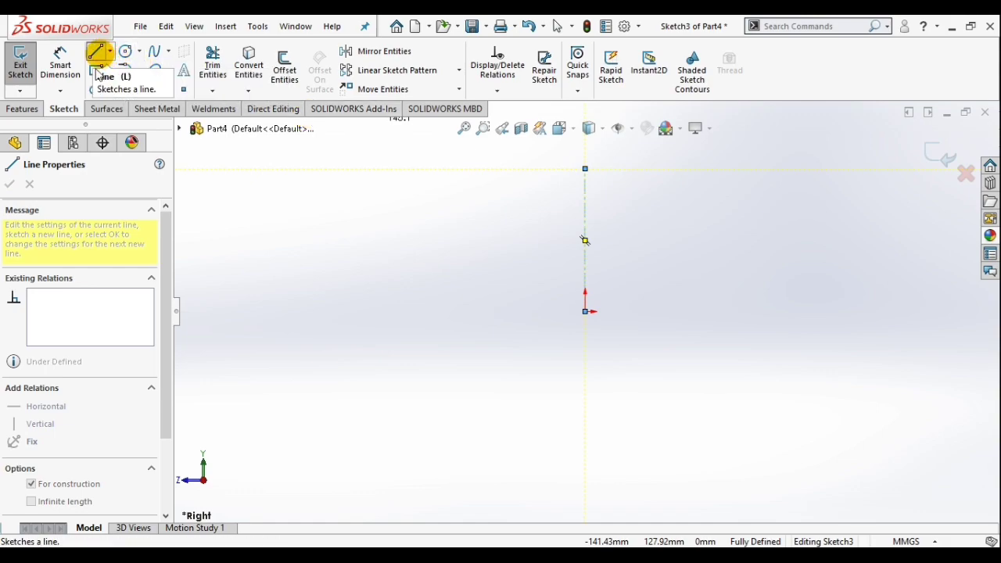
{"action": "left_click", "coordinate": [279, 198]}
{"action": "key", "text": "Escape"}
{"action": "key", "text": "Escape"}
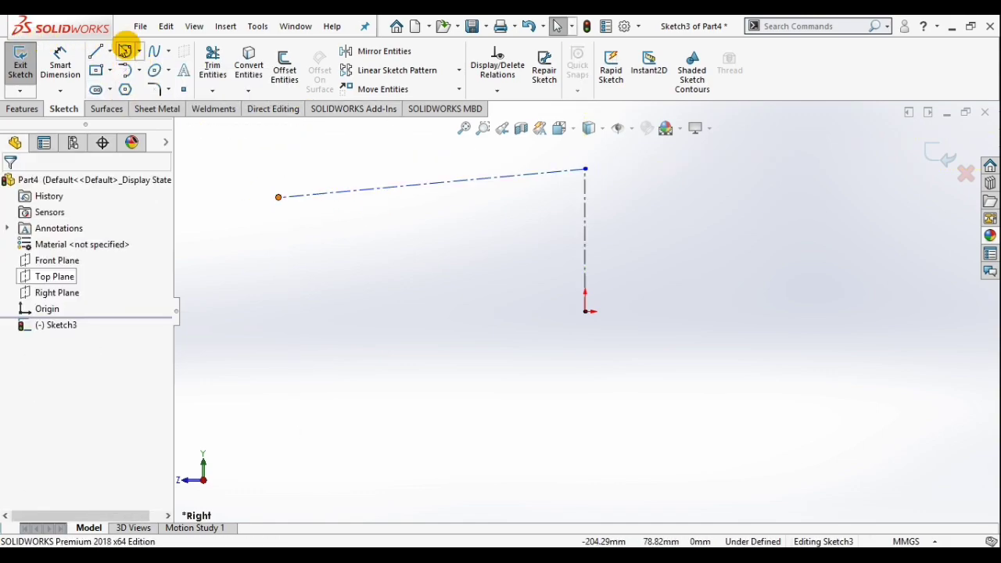
{"action": "left_click", "coordinate": [213, 63]}
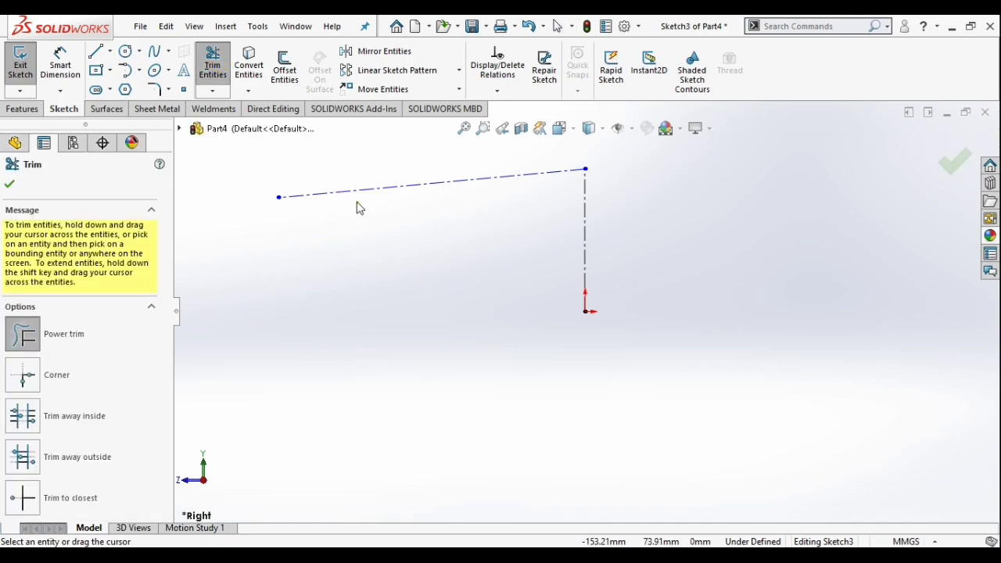
{"action": "left_click_drag", "start_coordinate": [359, 208], "coordinate": [358, 174]}
{"action": "left_click", "coordinate": [213, 62]}
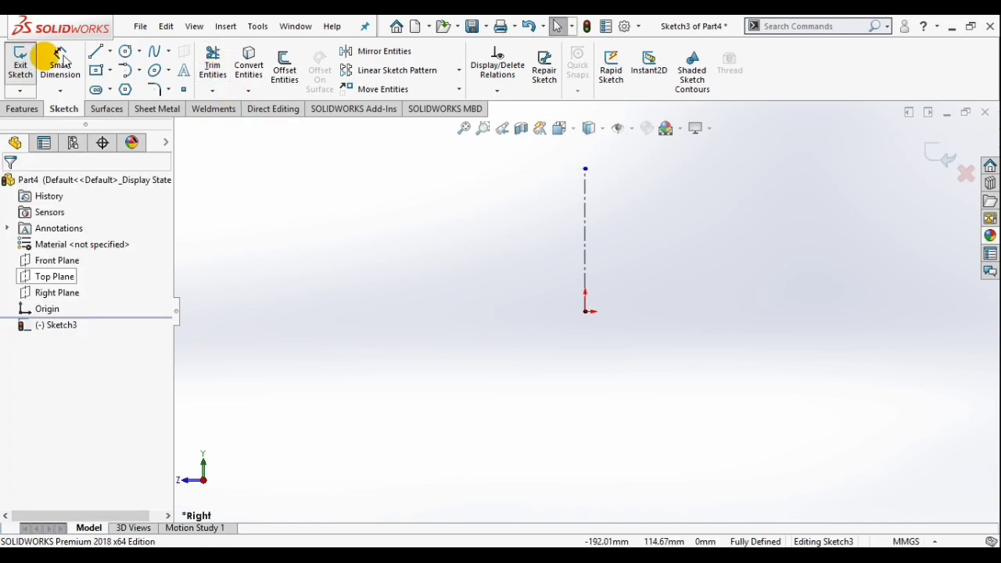
Sketch a closed rectangle about 79 mm tall from the origin along the centerline with the Line tool, and exit the sketch
{"action": "left_click", "coordinate": [97, 52]}
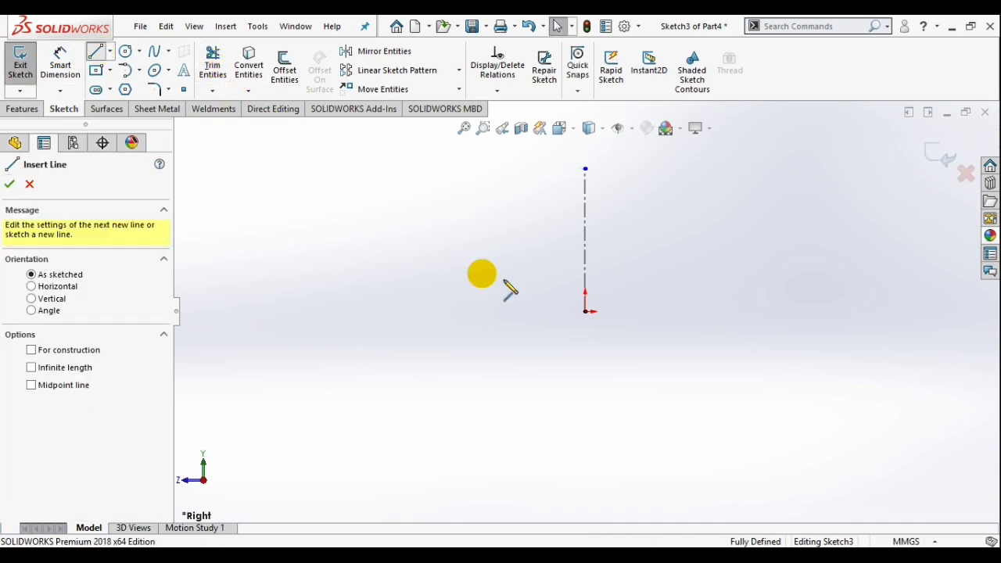
{"action": "left_click", "coordinate": [585, 311]}
{"action": "left_click", "coordinate": [585, 193]}
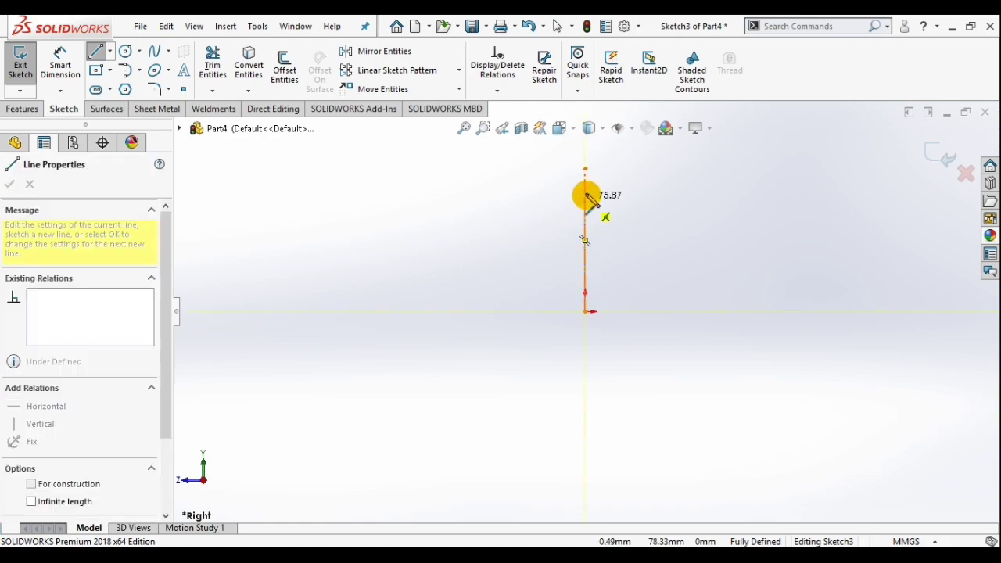
{"action": "left_click", "coordinate": [668, 193]}
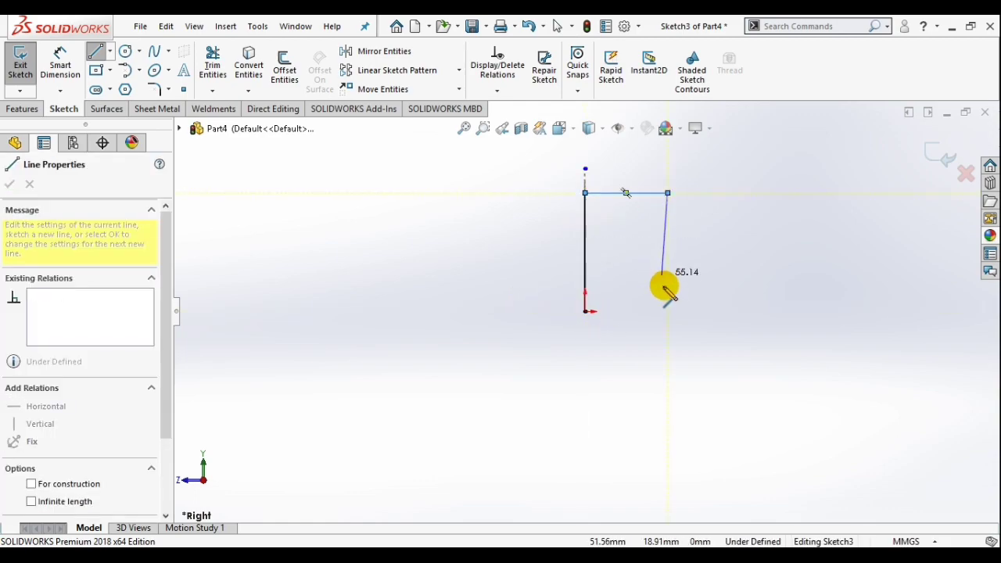
{"action": "left_click", "coordinate": [668, 312]}
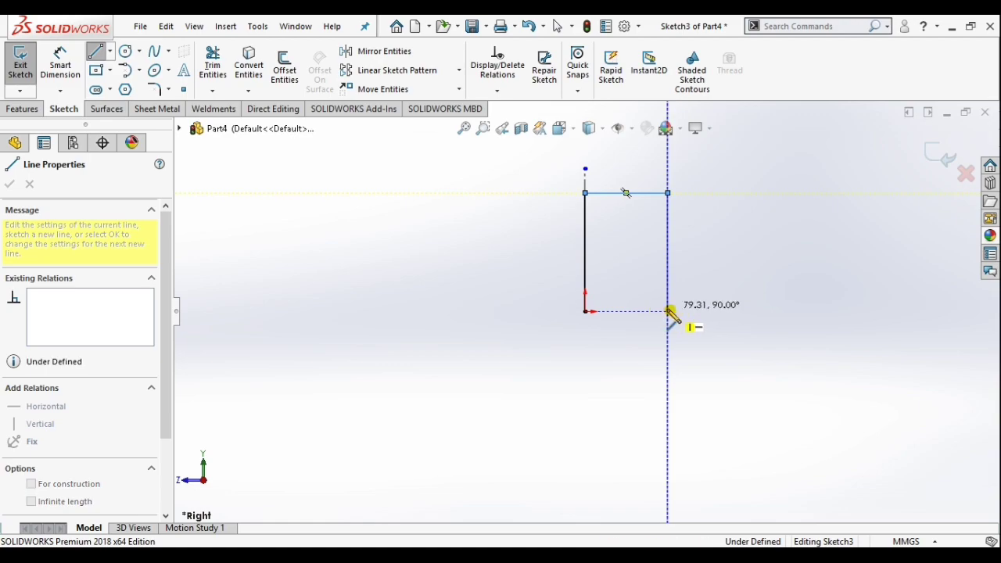
{"action": "left_click", "coordinate": [586, 312]}
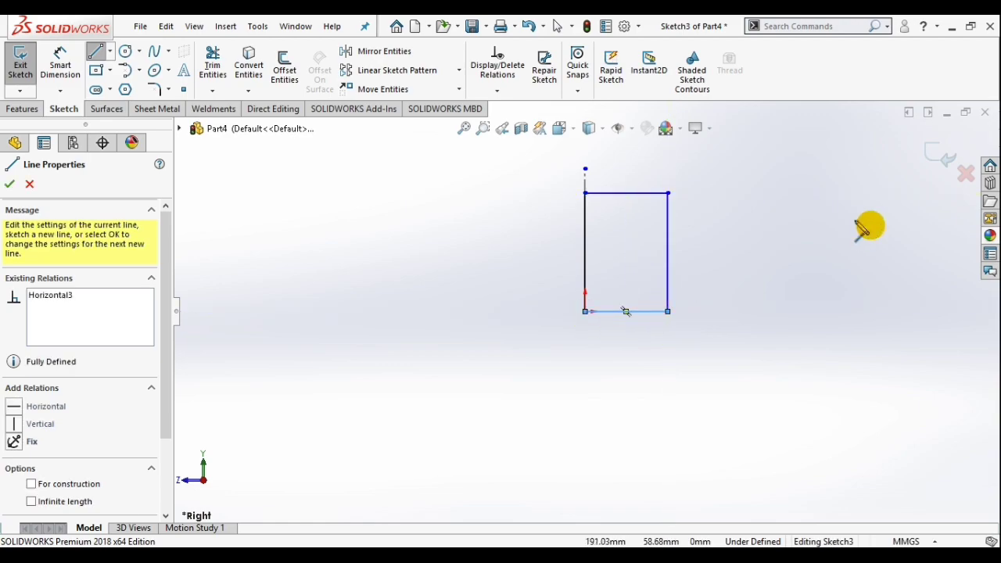
{"action": "left_click", "coordinate": [941, 159]}
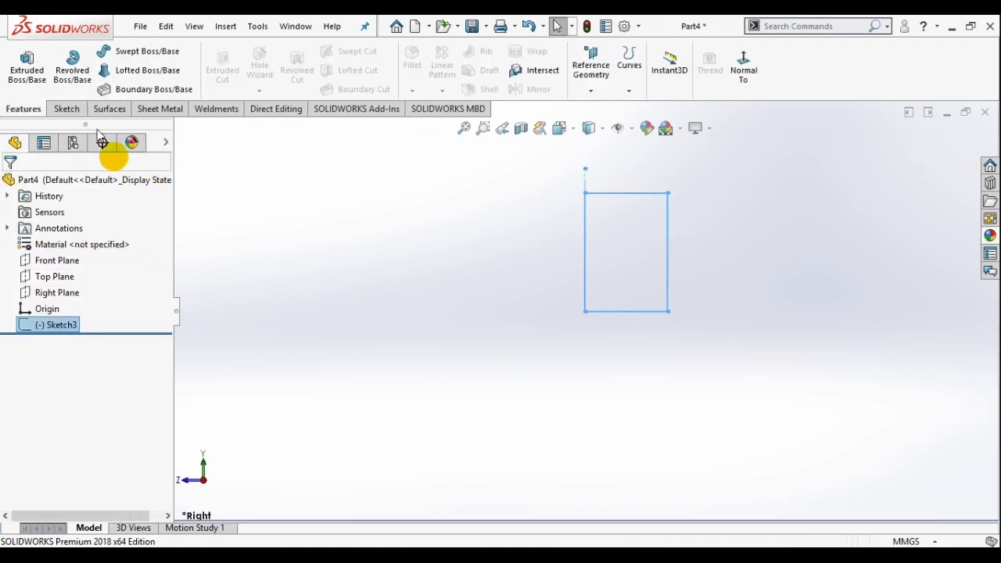
Revolve the rectangle 360 degrees about the centerline into a solid cylinder with Revolved Boss/Base
{"action": "left_click", "coordinate": [76, 78]}
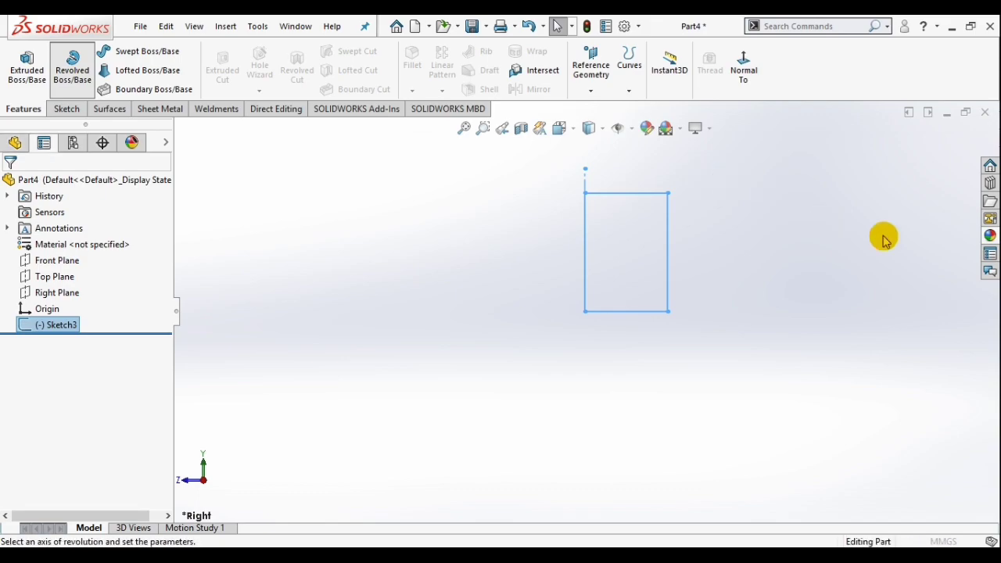
{"action": "left_click", "coordinate": [933, 148]}
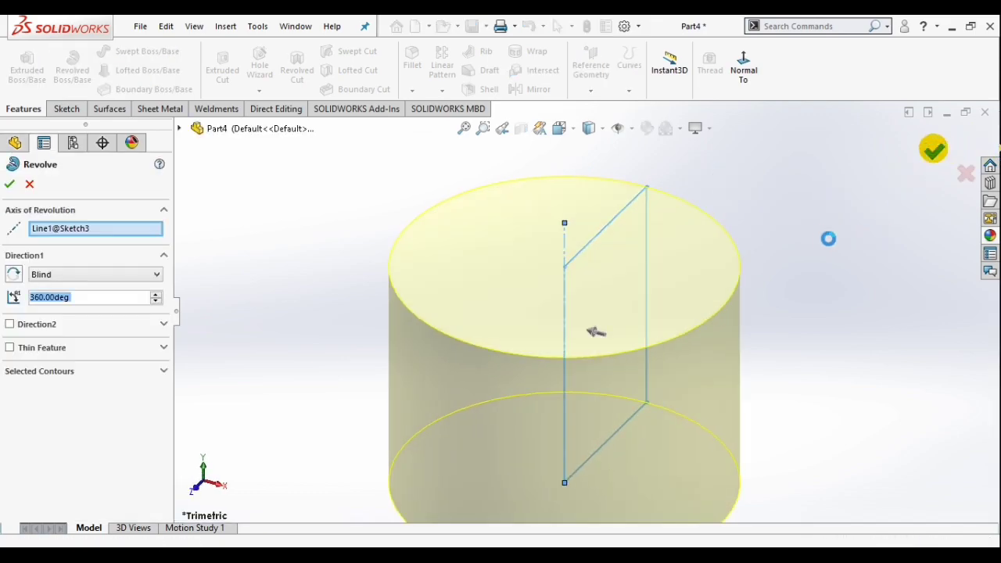
{"action": "scroll", "coordinate": [578, 295], "scroll_direction": "up", "scroll_amount": 3}
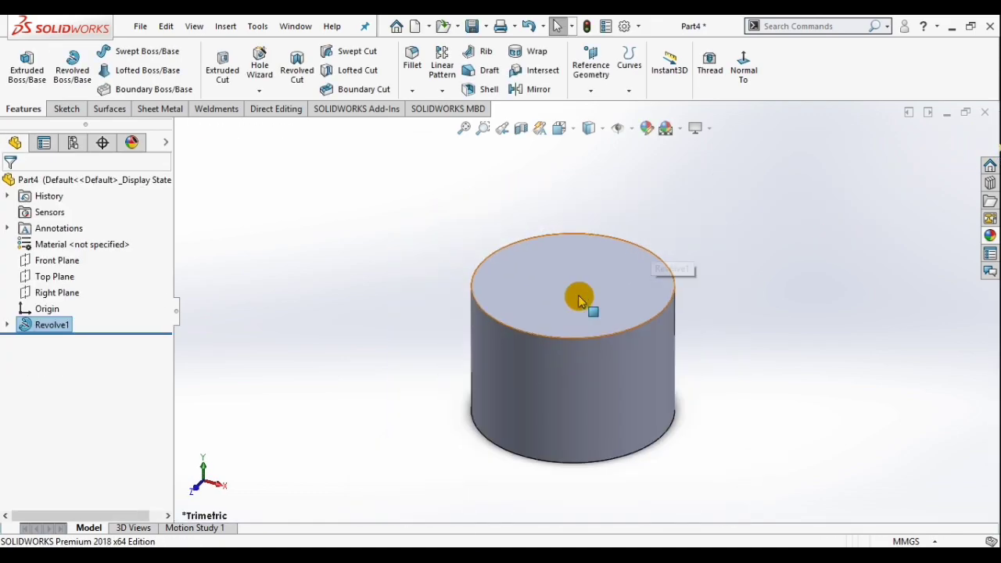
{"action": "middle_click_drag", "start_coordinate": [578, 295], "coordinate": [518, 292]}
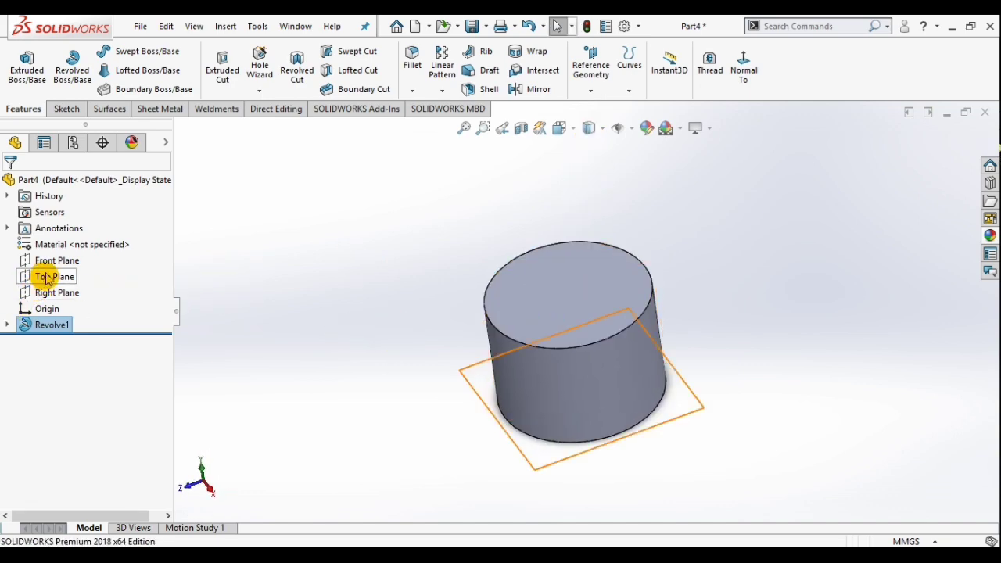
Start a new sketch on the Right Plane, viewed normal to it, and draw a vertical centerline from the origin past the cylinder's top
{"action": "left_click", "coordinate": [50, 296]}
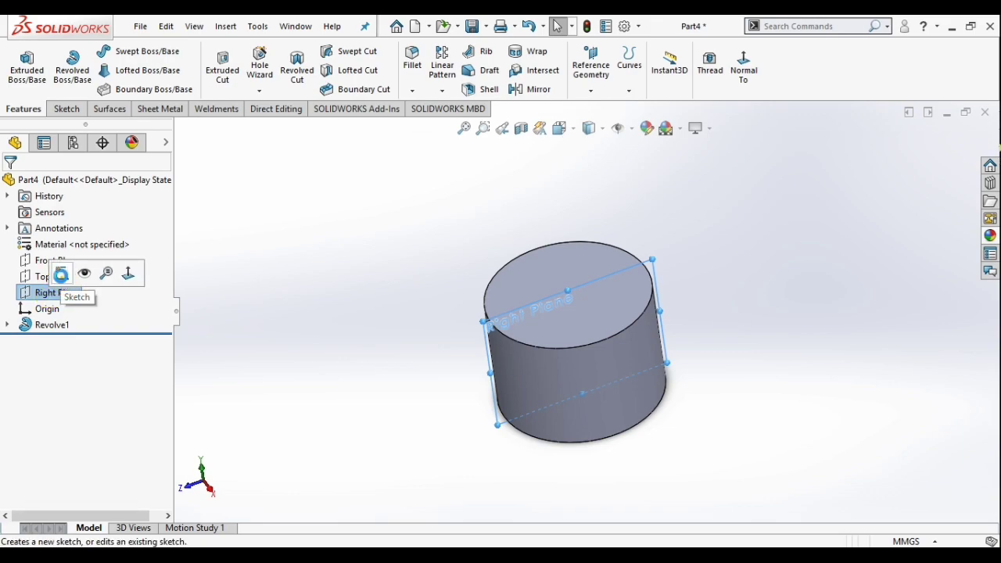
{"action": "left_click", "coordinate": [61, 273]}
{"action": "key", "text": "space"}
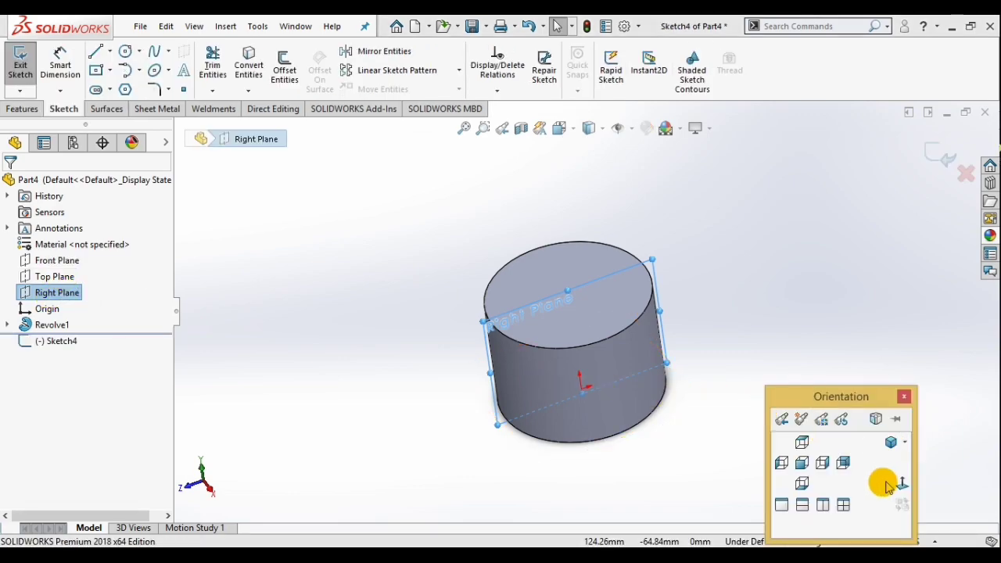
{"action": "left_click", "coordinate": [888, 484]}
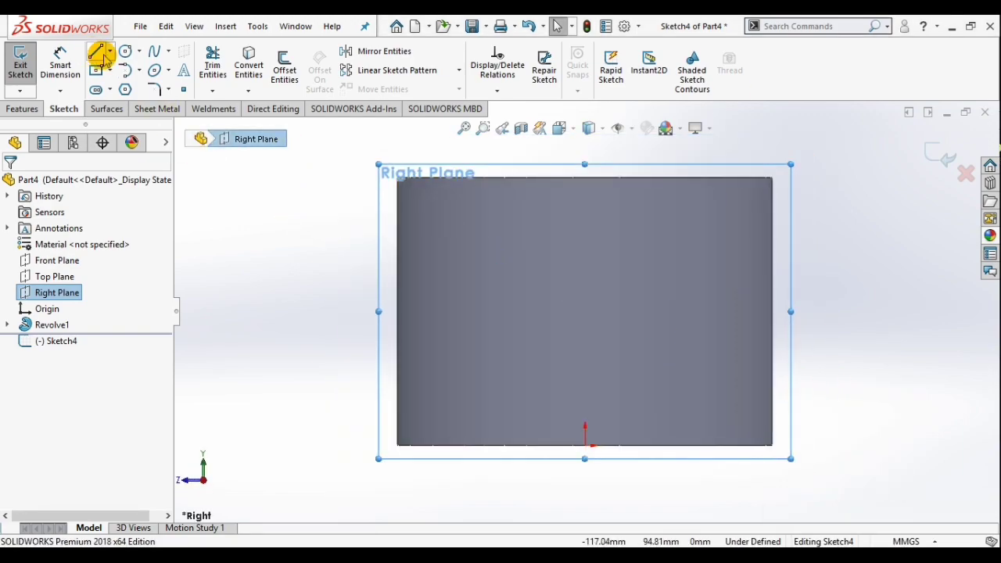
{"action": "left_click", "coordinate": [111, 52]}
{"action": "left_click", "coordinate": [127, 89]}
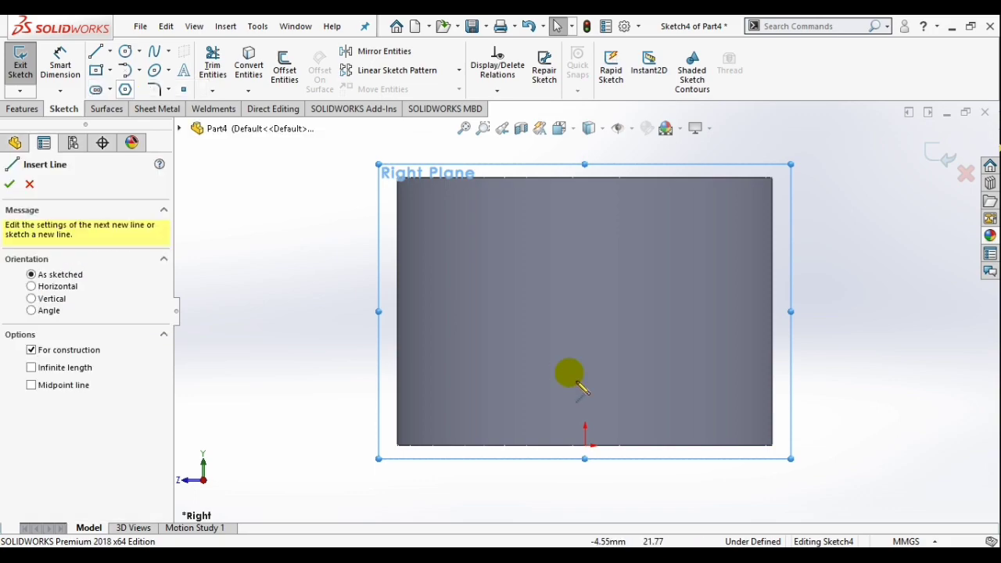
{"action": "key", "text": "z"}
{"action": "left_click", "coordinate": [586, 424]}
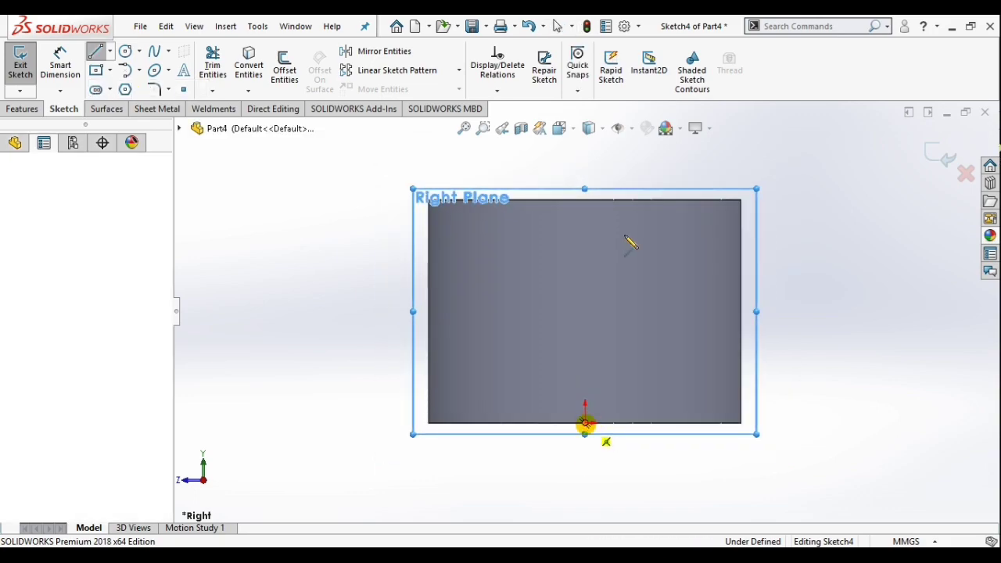
{"action": "left_click", "coordinate": [586, 162]}
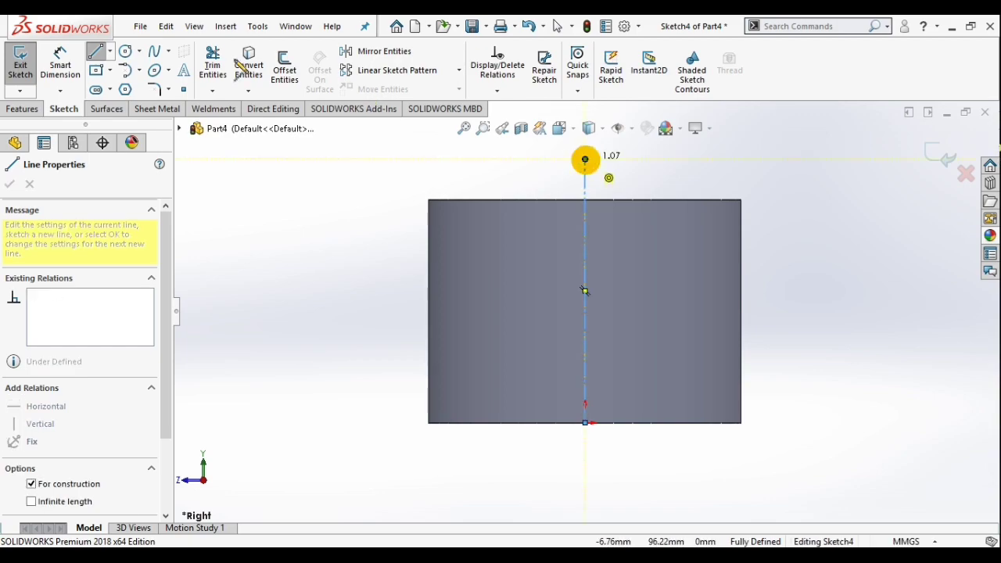
Sketch a closed seven-line profile from the origin up the centerline, along the top edge, down an angled outline inside the cylinder, and back along the base
{"action": "left_click", "coordinate": [102, 49]}
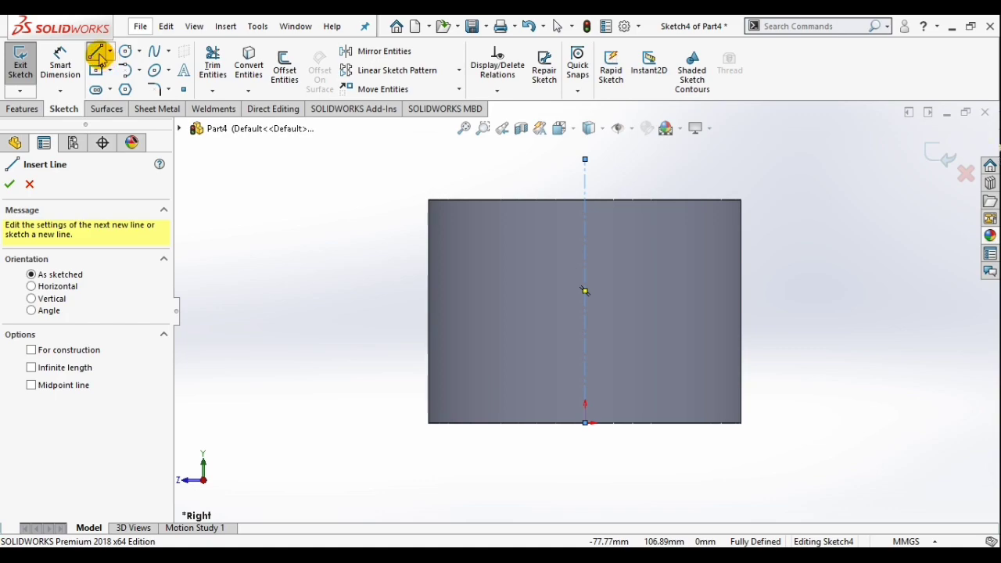
{"action": "left_click", "coordinate": [100, 53]}
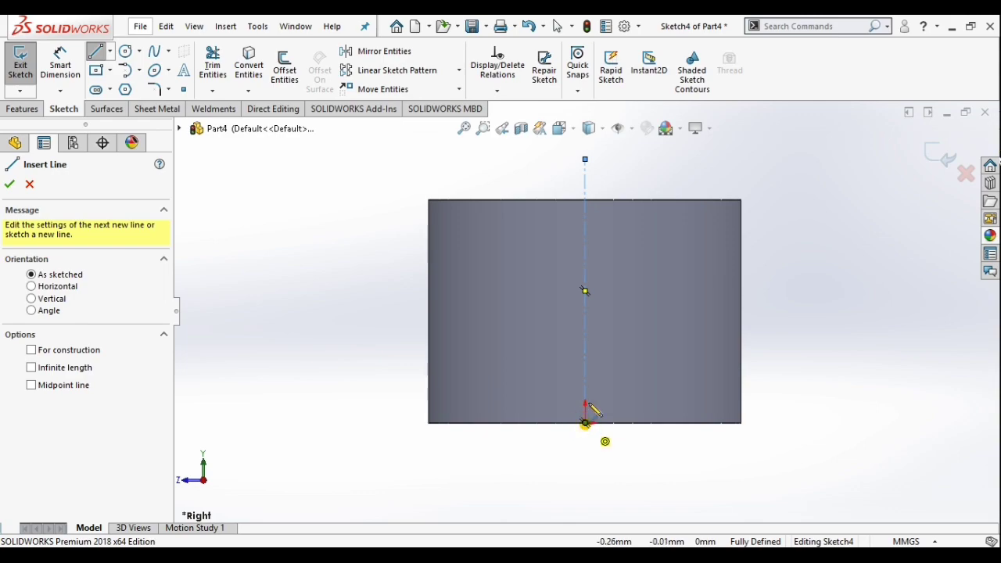
{"action": "left_click_drag", "start_coordinate": [585, 424], "coordinate": [585, 200]}
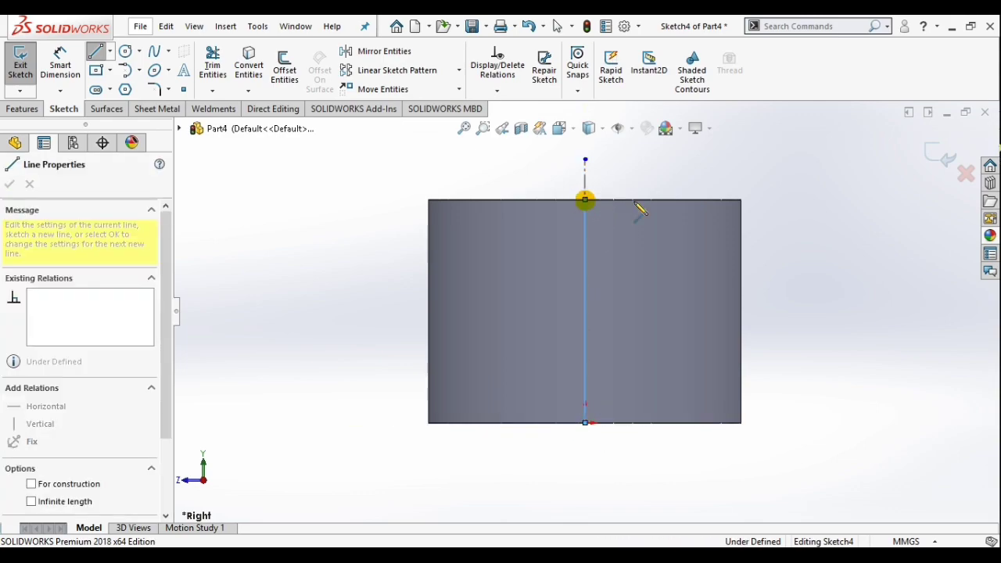
{"action": "left_click", "coordinate": [666, 200]}
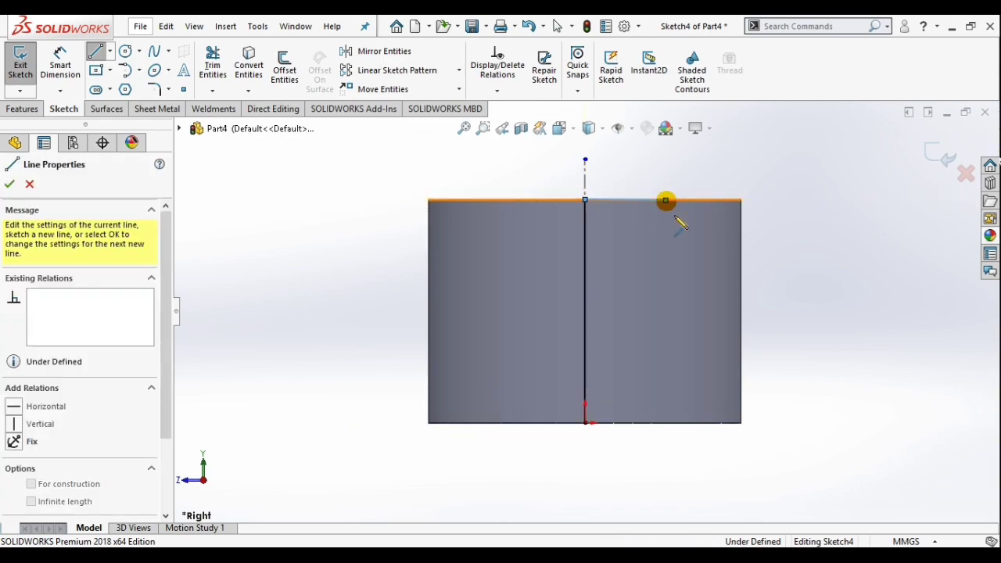
{"action": "left_click", "coordinate": [697, 244]}
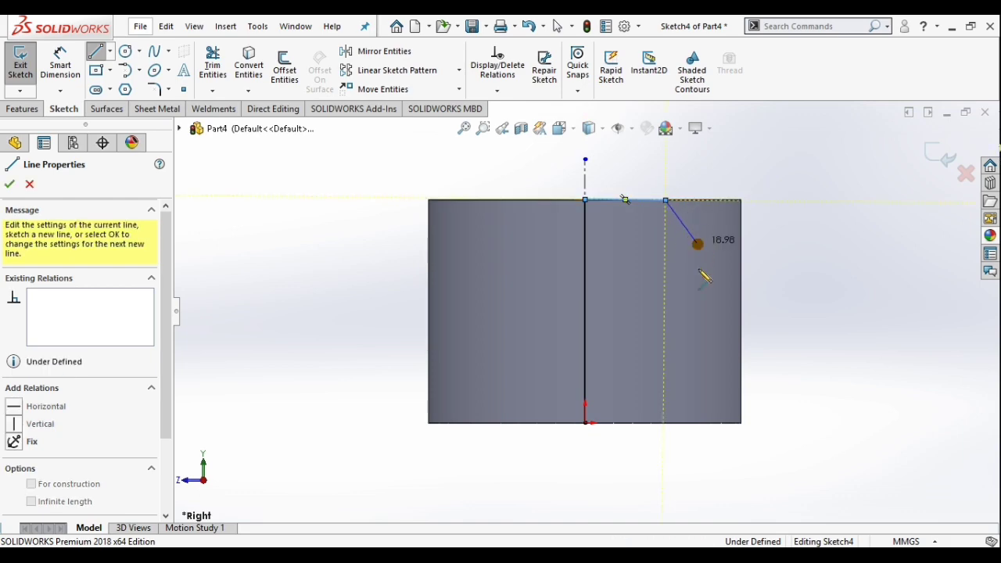
{"action": "left_click", "coordinate": [697, 327]}
{"action": "left_click", "coordinate": [653, 404]}
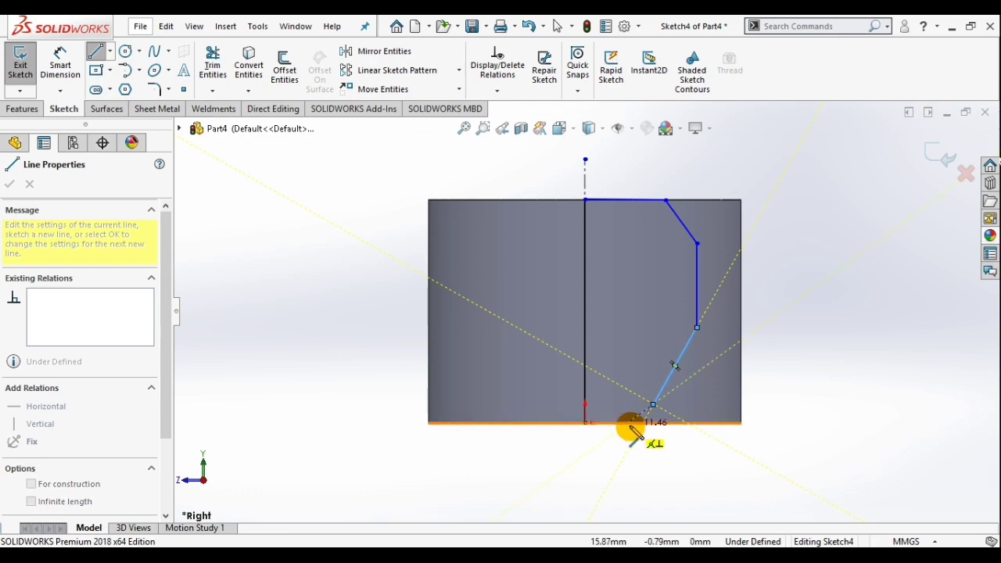
{"action": "left_click", "coordinate": [629, 424]}
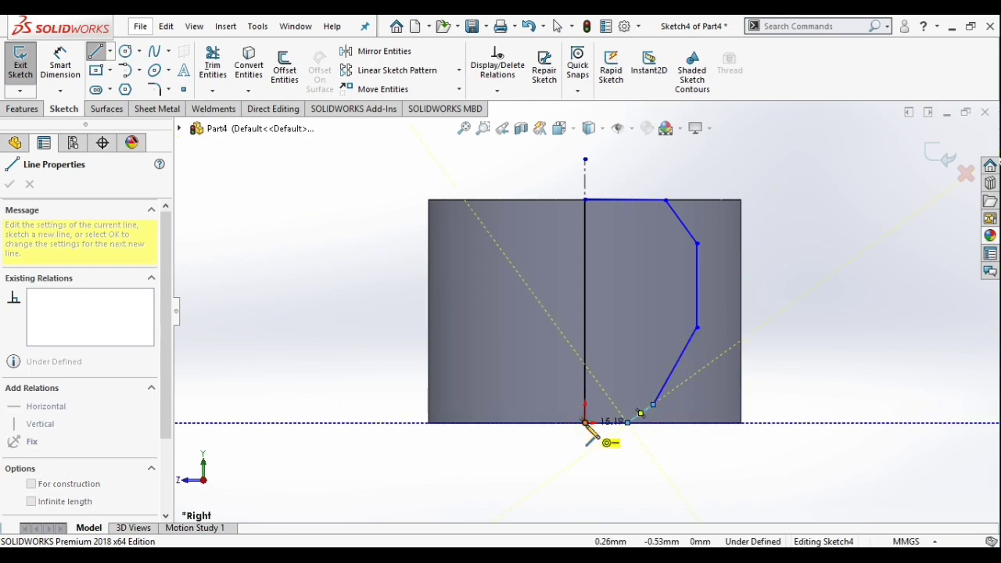
{"action": "left_click", "coordinate": [586, 423]}
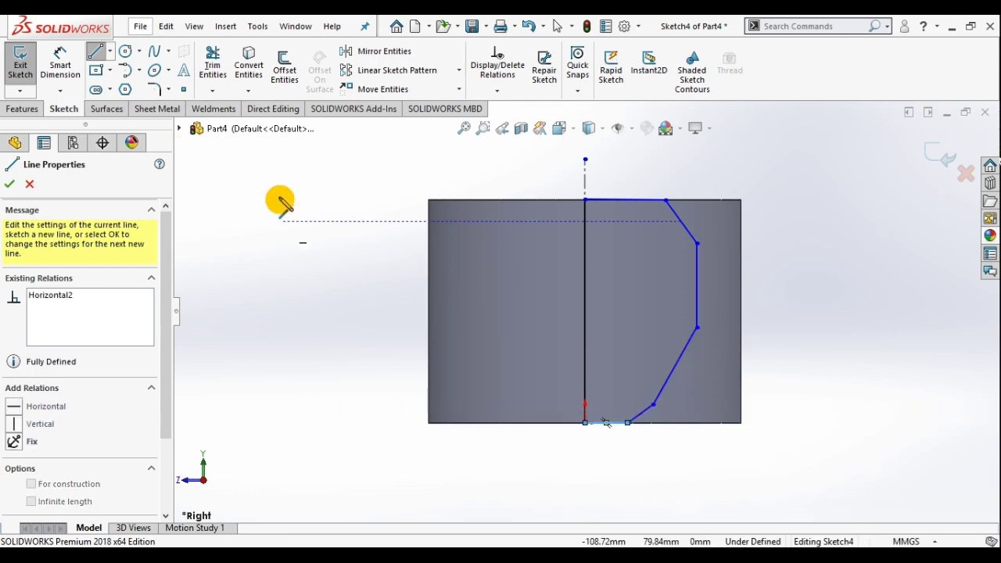
{"action": "left_click", "coordinate": [97, 52]}
{"action": "left_click", "coordinate": [97, 49]}
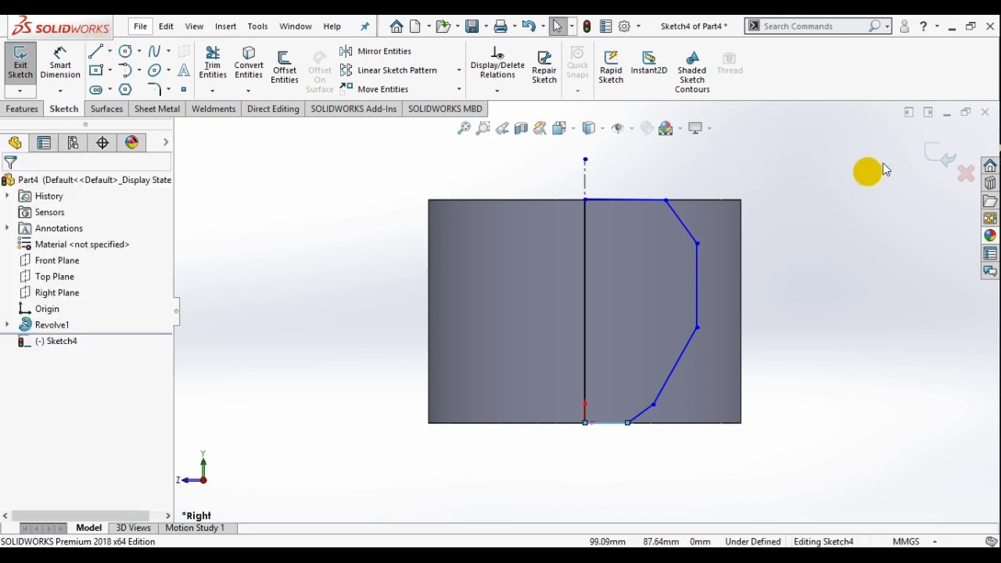
Exit the sketch and cut its profile 360 degrees about the vertical centerline out of the cylinder with Revolved Cut
{"action": "left_click", "coordinate": [934, 152]}
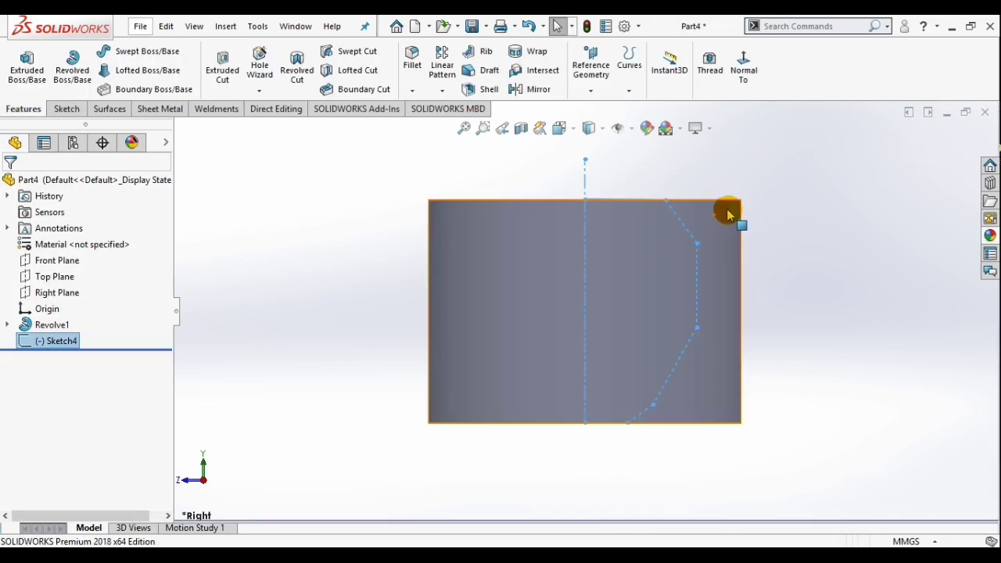
{"action": "middle_click_drag", "start_coordinate": [731, 213], "coordinate": [733, 266]}
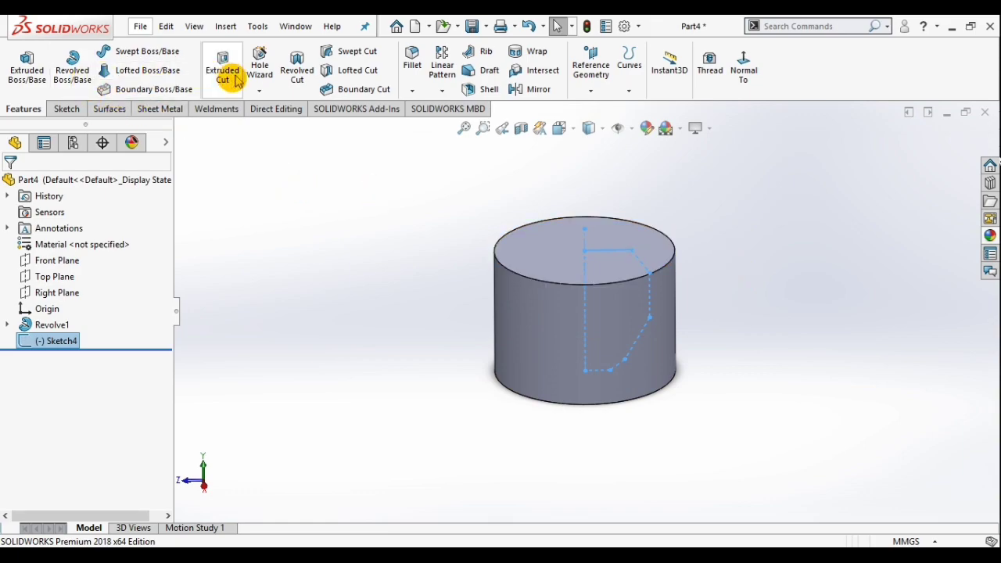
{"action": "left_click", "coordinate": [290, 71]}
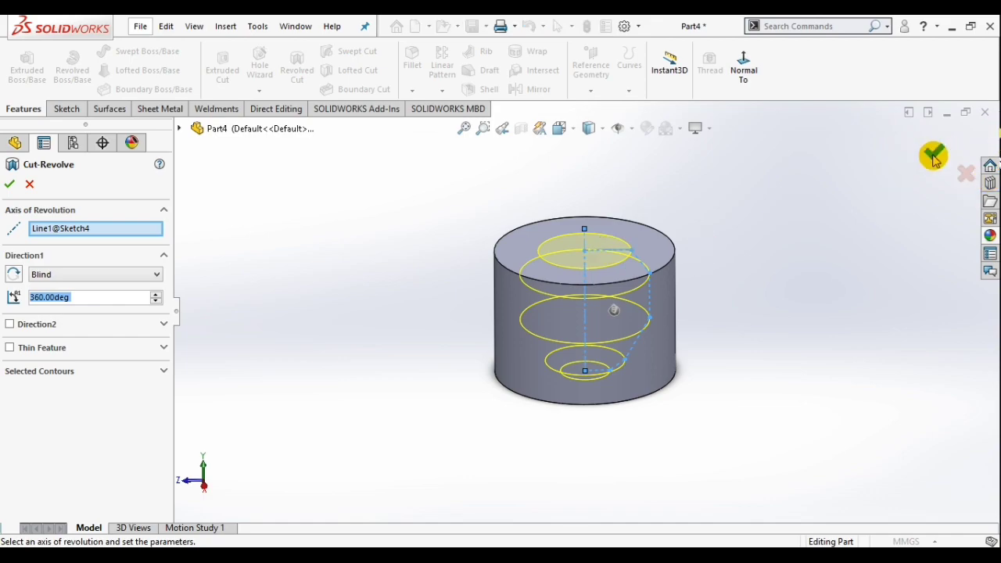
{"action": "left_click", "coordinate": [935, 156]}
{"action": "middle_click_drag", "start_coordinate": [694, 257], "coordinate": [720, 380]}
{"action": "scroll", "coordinate": [598, 274], "scroll_direction": "down", "scroll_amount": 5}
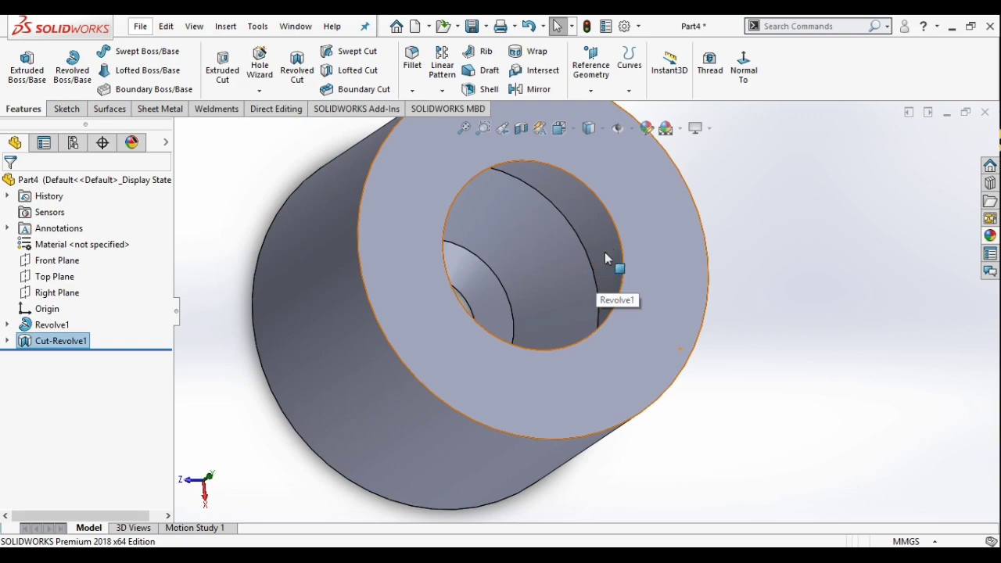
{"action": "left_click", "coordinate": [563, 266]}
{"action": "scroll", "coordinate": [490, 301], "scroll_direction": "up", "scroll_amount": 3}
{"action": "middle_click_drag", "start_coordinate": [491, 301], "coordinate": [490, 260]}
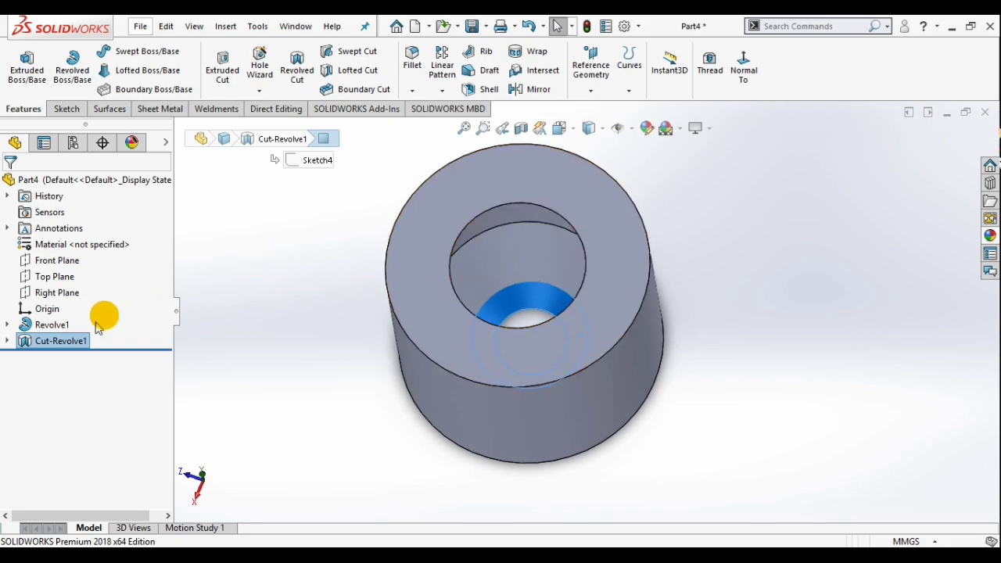
Edit the revolved cut and set its Direction 1 angle to 90 degrees
{"action": "right_click", "coordinate": [65, 345]}
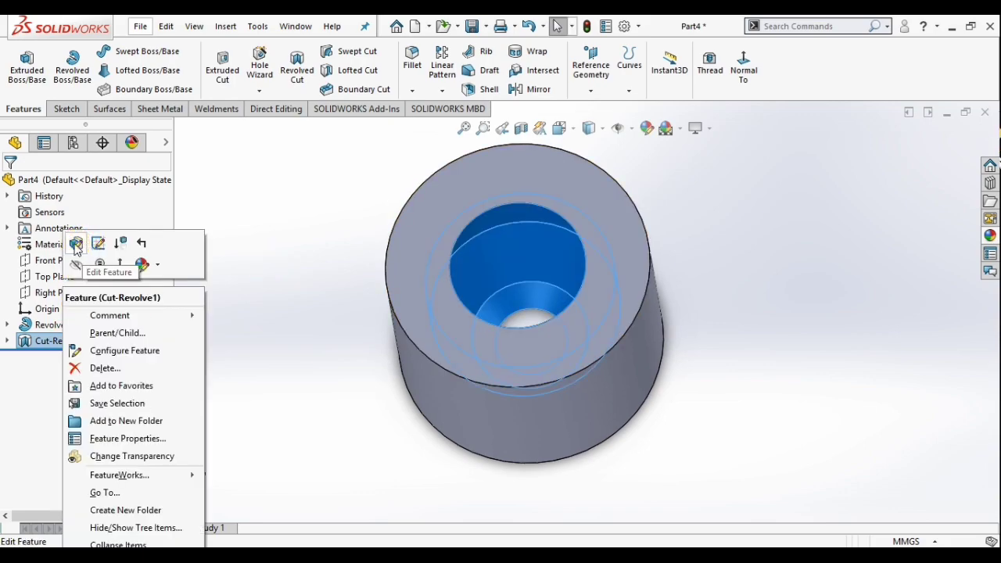
{"action": "left_click", "coordinate": [75, 247]}
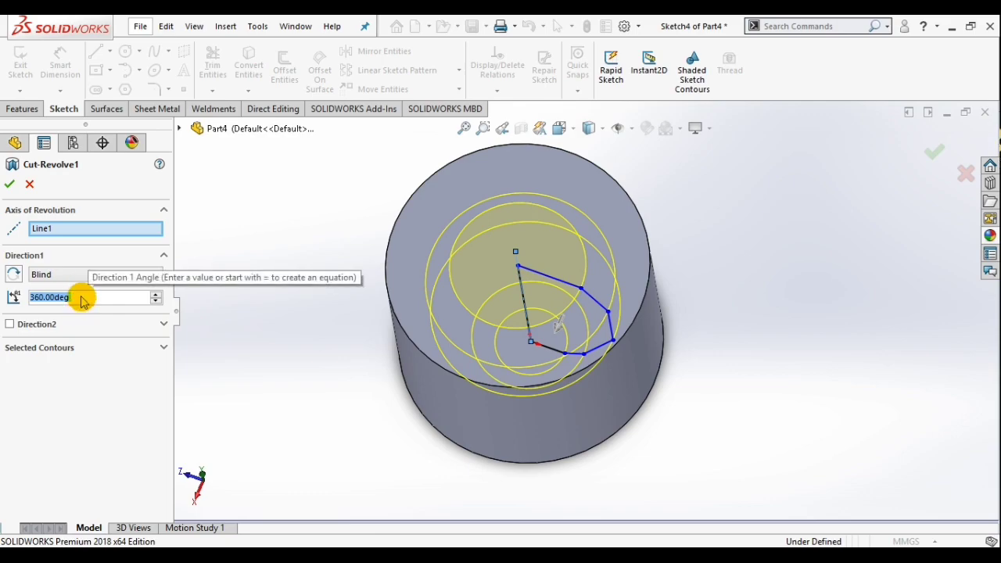
{"action": "type", "text": "90"}
{"action": "key", "text": "Return"}
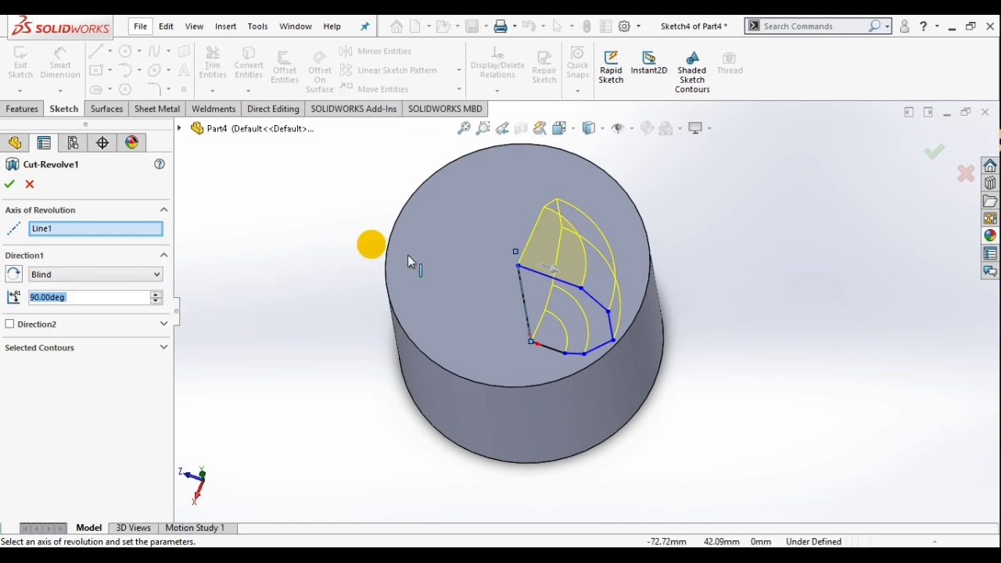
{"action": "left_click", "coordinate": [935, 151]}
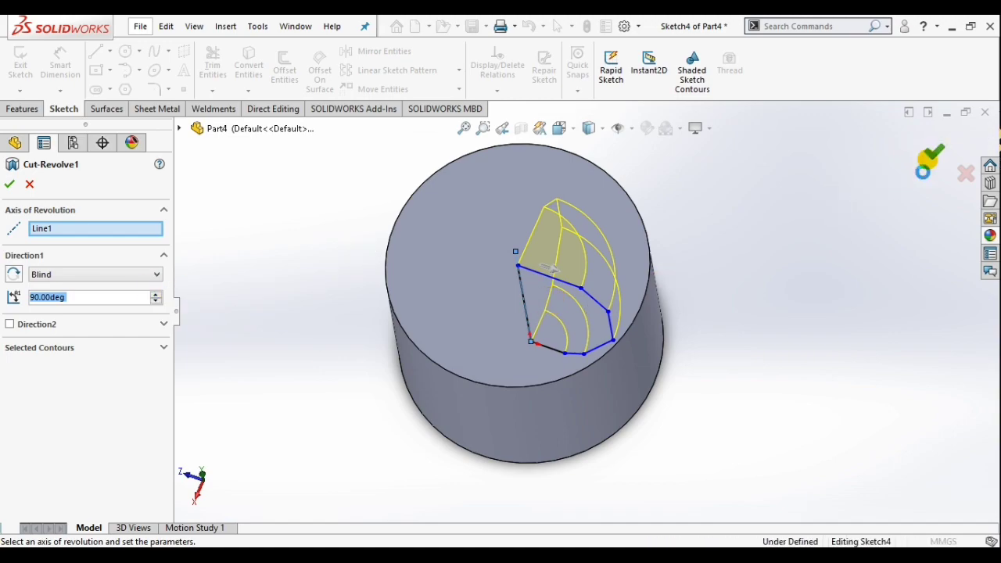
{"action": "mouse_move", "coordinate": [708, 360]}
{"action": "middle_mouse_down"}
{"action": "mouse_move", "coordinate": [736, 349]}
{"action": "mouse_move", "coordinate": [710, 435]}
{"action": "mouse_move", "coordinate": [714, 329]}
{"action": "middle_mouse_up"}
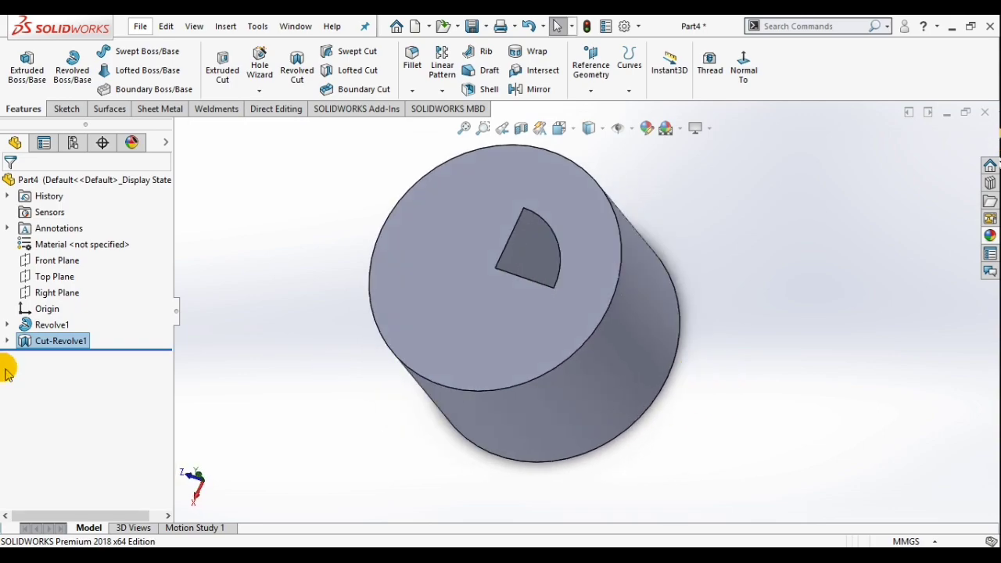
Edit the revolved cut again, enabling Direction 2 with an angle of 45 degrees
{"action": "left_click", "coordinate": [7, 341]}
{"action": "right_click", "coordinate": [25, 342]}
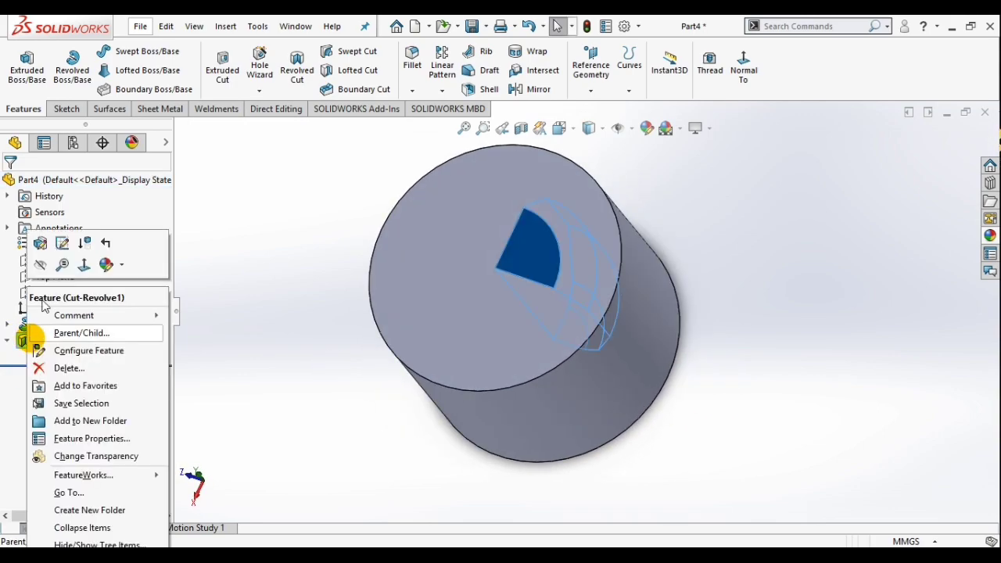
{"action": "left_click", "coordinate": [41, 245]}
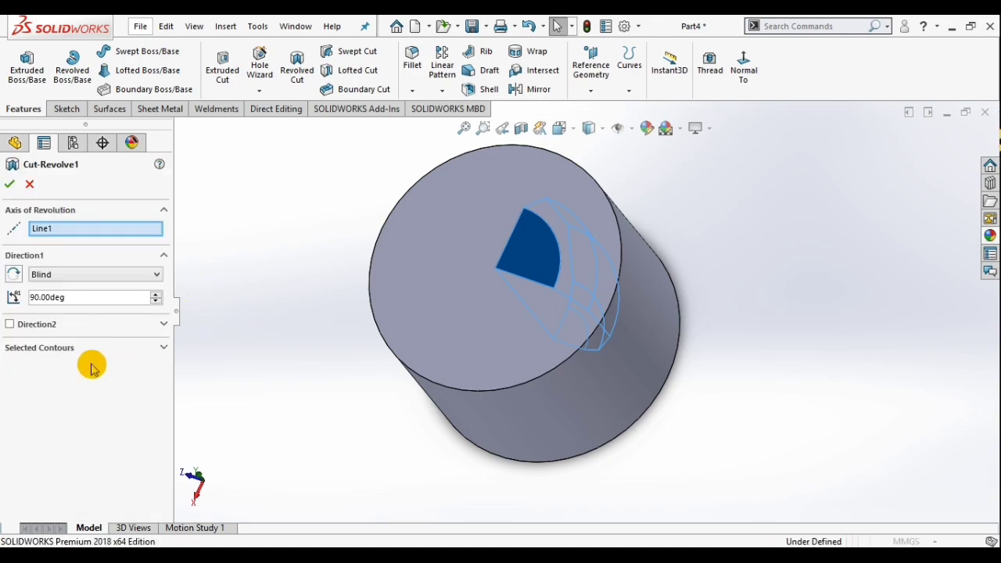
{"action": "left_click", "coordinate": [10, 324]}
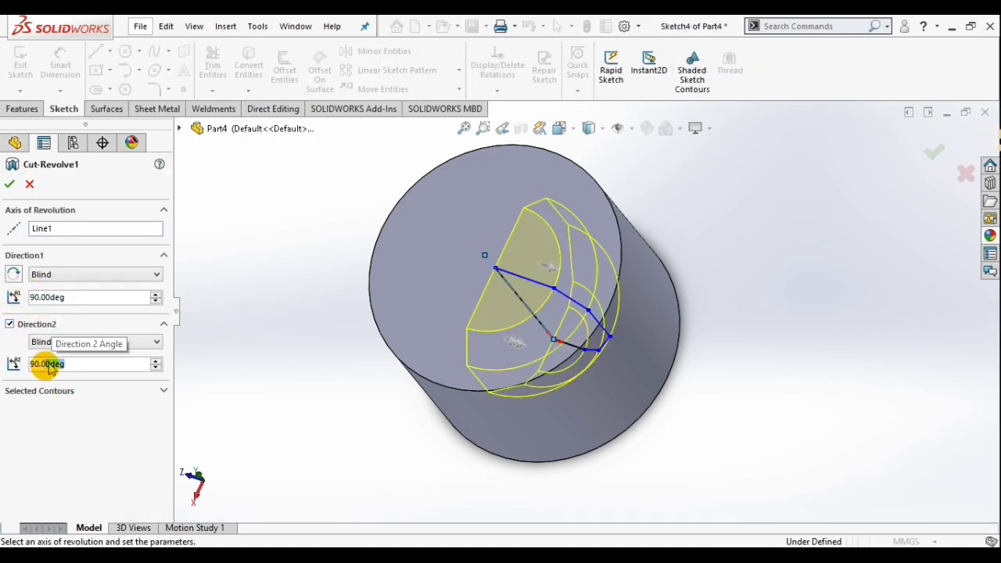
{"action": "key", "text": "BackSpace"}
{"action": "key", "text": "BackSpace"}
{"action": "key", "text": "BackSpace"}
{"action": "key", "text": "BackSpace"}
{"action": "key", "text": "BackSpace"}
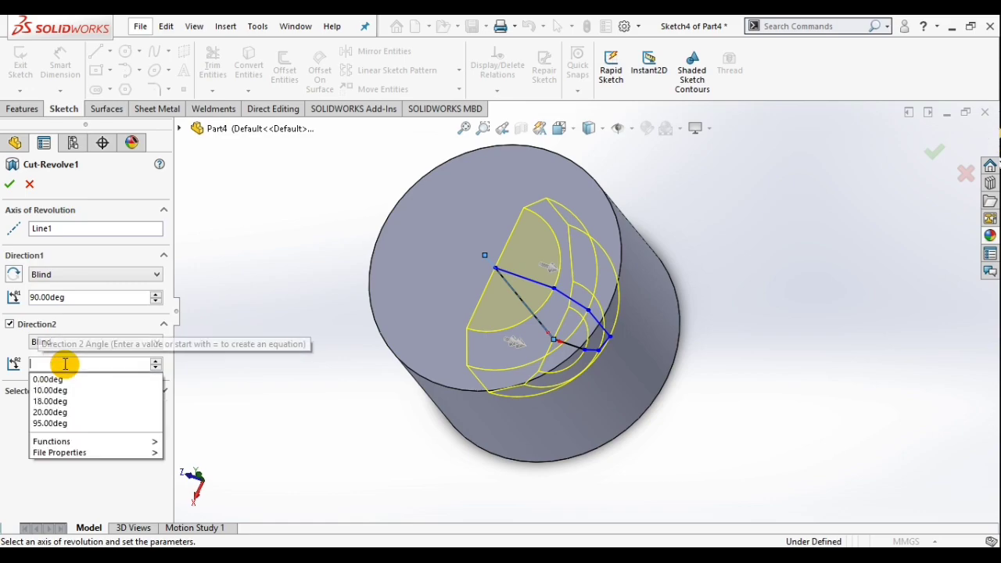
{"action": "type", "text": "45"}
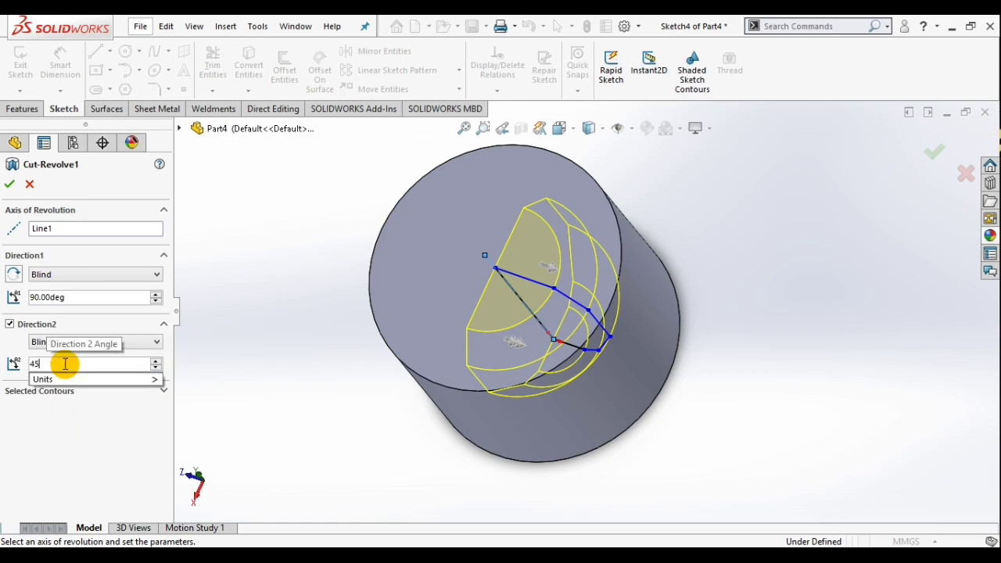
{"action": "key", "text": "Return"}
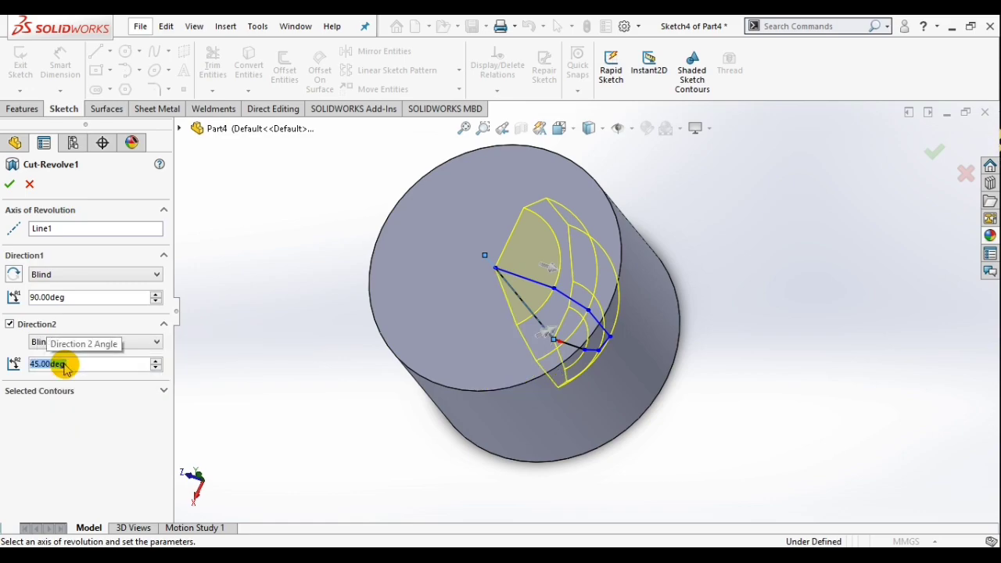
{"action": "left_click", "coordinate": [10, 186]}
{"action": "mouse_move", "coordinate": [737, 258]}
{"action": "middle_mouse_down"}
{"action": "mouse_move", "coordinate": [769, 288]}
{"action": "mouse_move", "coordinate": [744, 315]}
{"action": "mouse_move", "coordinate": [914, 242]}
{"action": "mouse_move", "coordinate": [809, 264]}
{"action": "mouse_move", "coordinate": [767, 242]}
{"action": "mouse_move", "coordinate": [754, 261]}
{"action": "middle_mouse_up"}
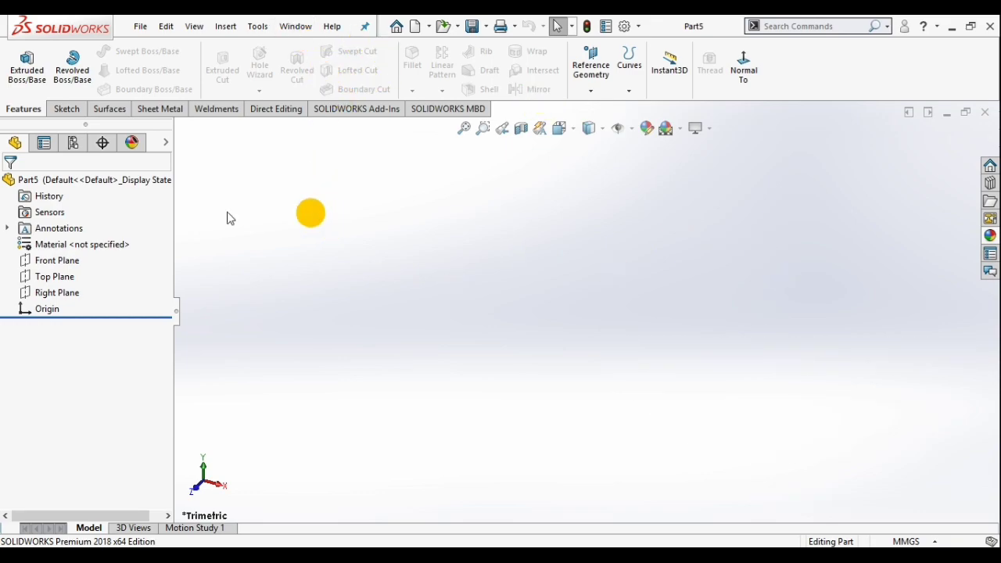
Sketch a center rectangle about 217 by 144 mm from the origin on the Top Plane of the new part, and exit the sketch
{"action": "left_click", "coordinate": [63, 277]}
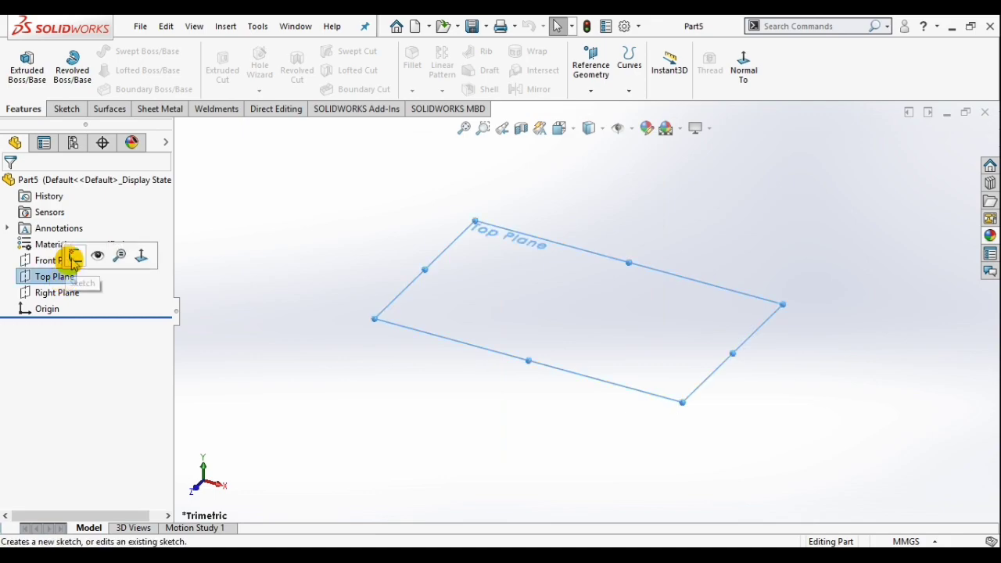
{"action": "left_click", "coordinate": [75, 260]}
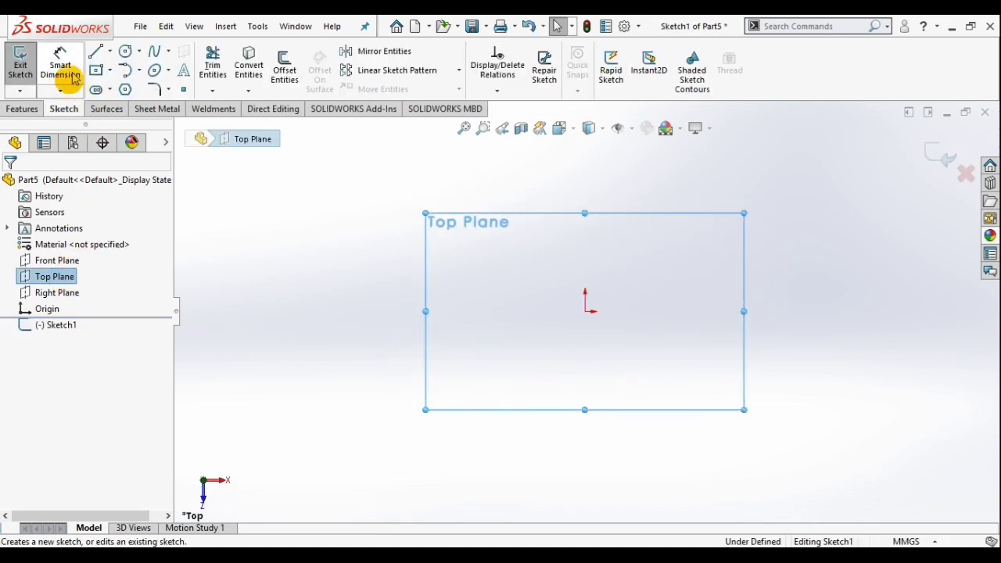
{"action": "left_click", "coordinate": [96, 71]}
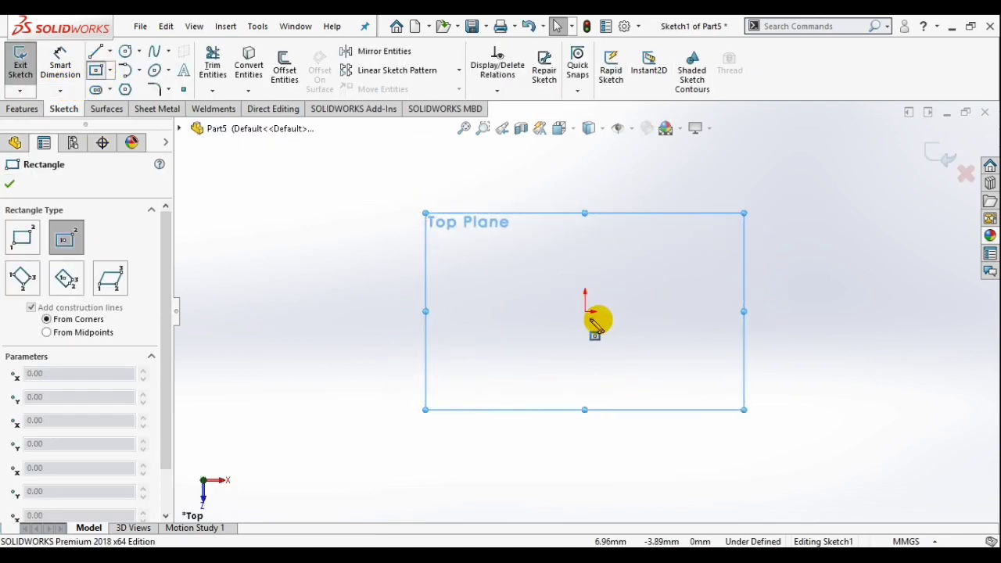
{"action": "left_click_drag", "start_coordinate": [587, 312], "coordinate": [780, 441]}
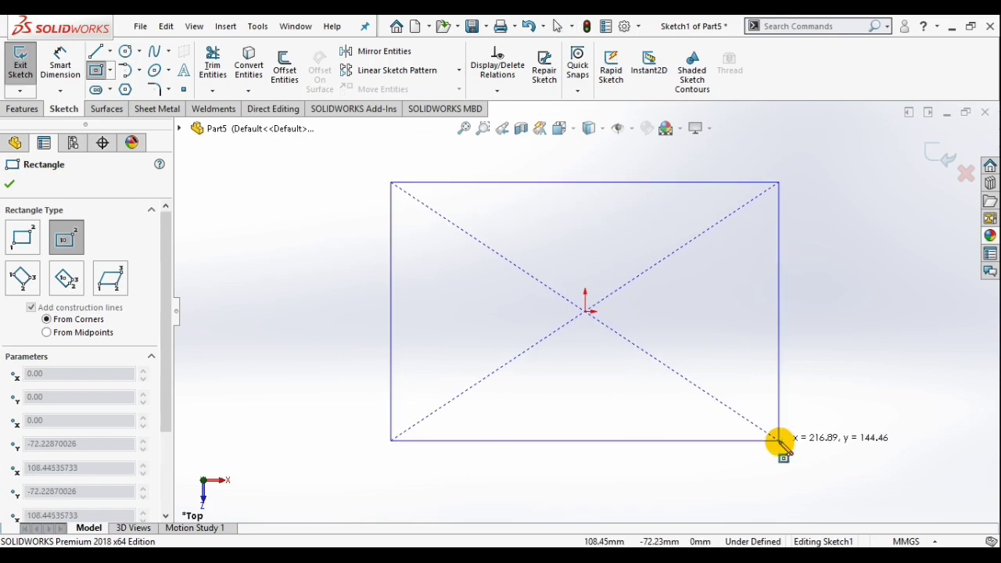
{"action": "left_click", "coordinate": [932, 152]}
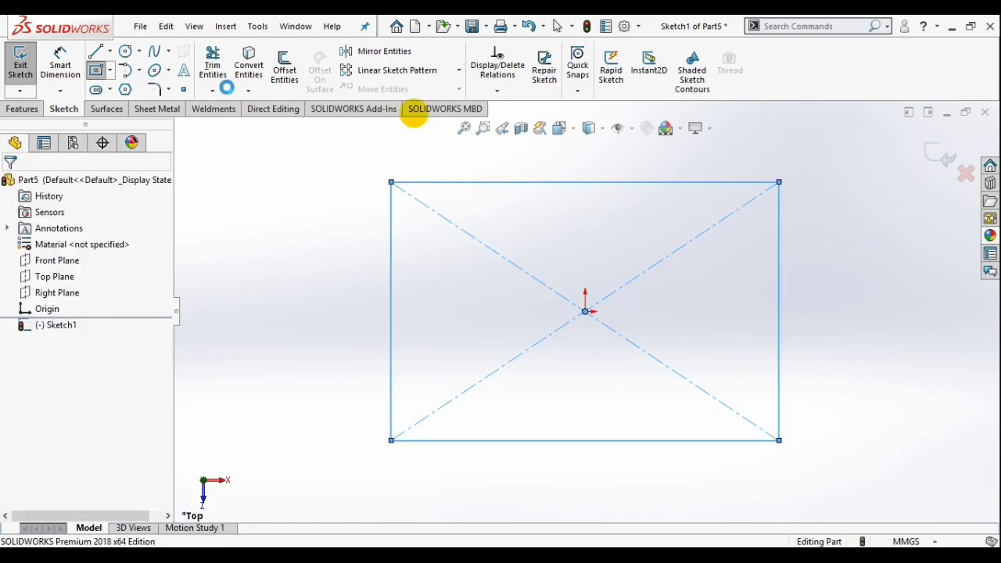
Extrude the rectangle 30 mm into a solid plate with Extruded Boss/Base
{"action": "left_click", "coordinate": [38, 106]}
{"action": "left_click", "coordinate": [27, 68]}
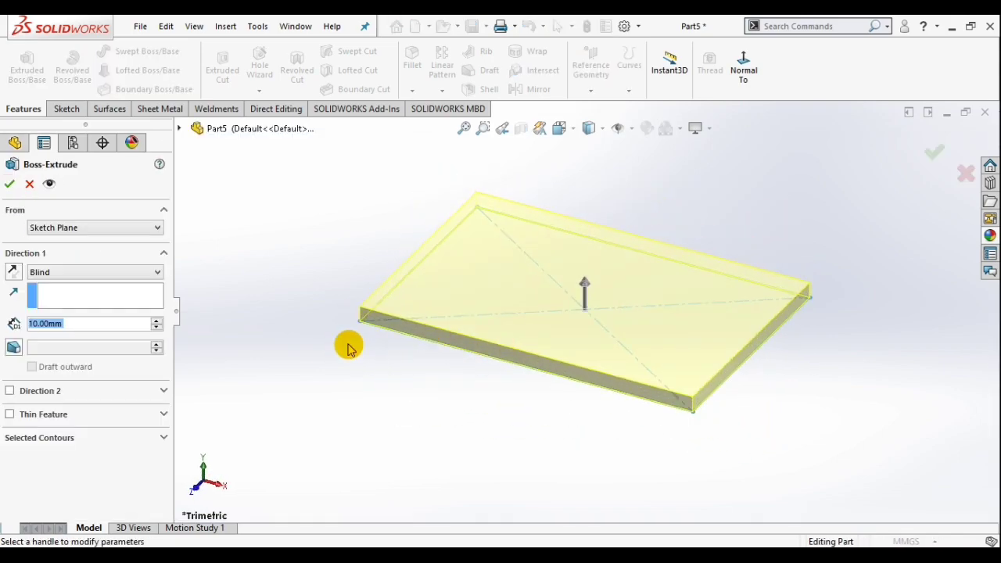
{"action": "type", "text": "30"}
{"action": "key", "text": "Return"}
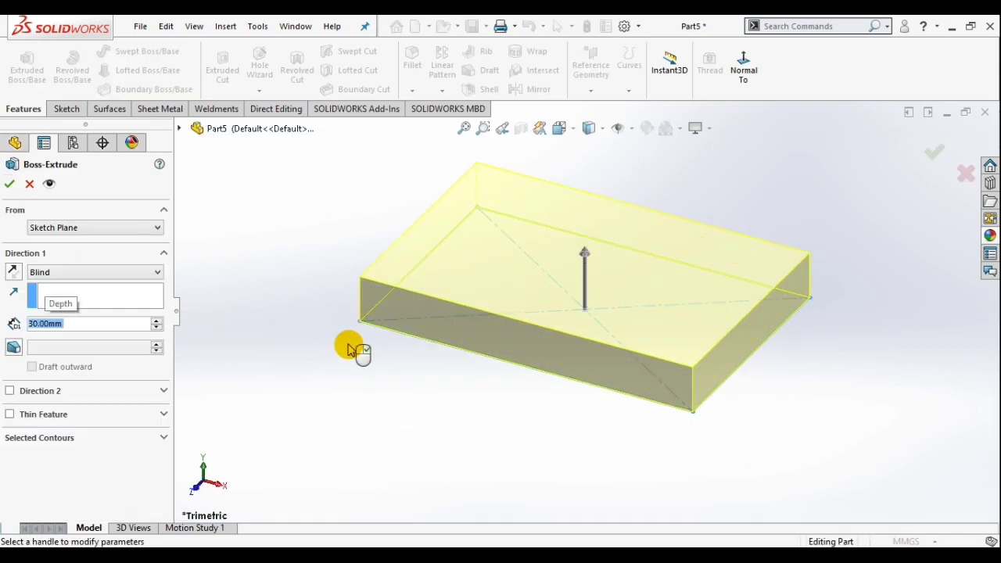
{"action": "left_click", "coordinate": [11, 185]}
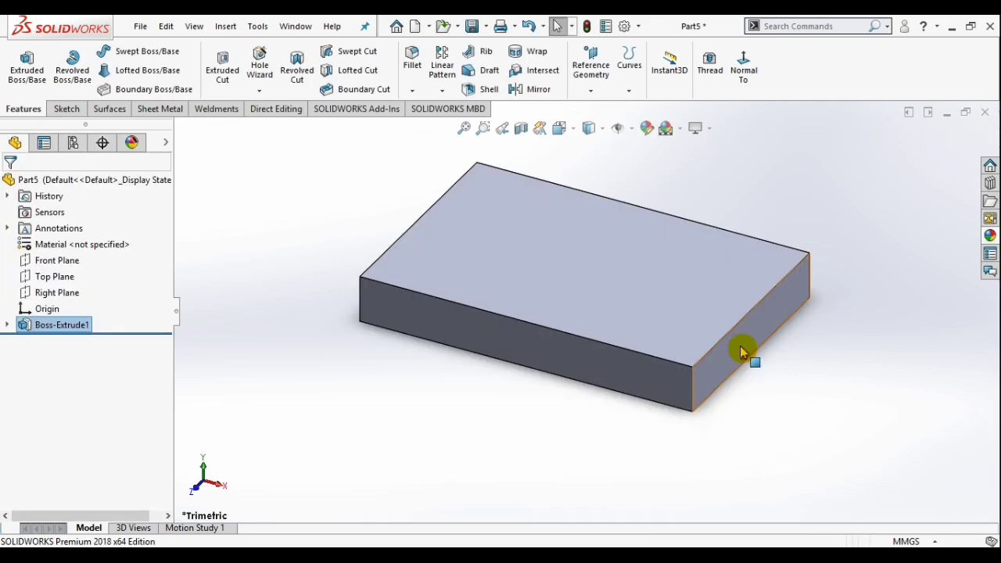
{"action": "middle_click_drag", "start_coordinate": [744, 351], "coordinate": [603, 324]}
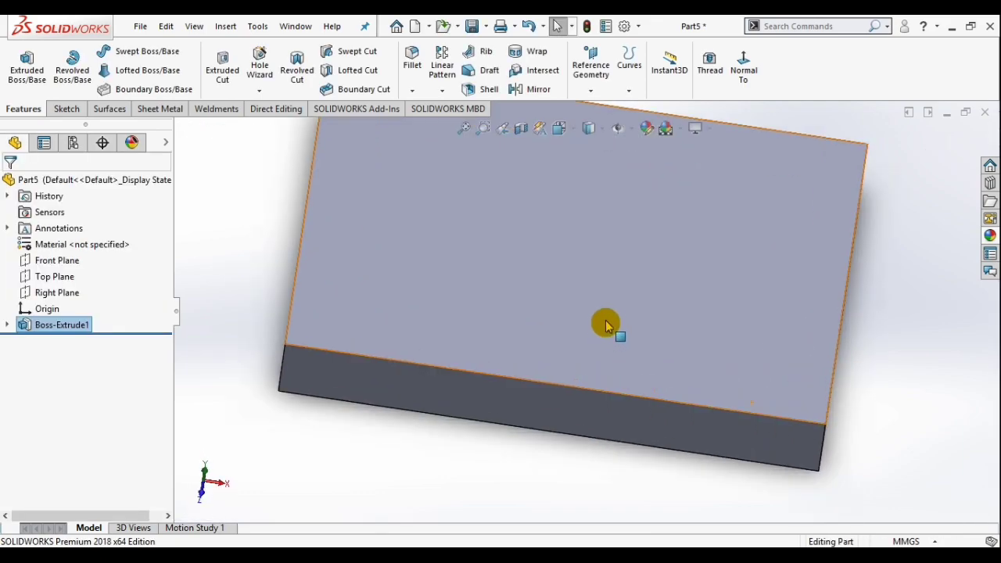
Start a new sketch on the plate's upper face and orient the view normal to it
{"action": "left_click", "coordinate": [607, 325]}
{"action": "scroll", "coordinate": [595, 340], "scroll_direction": "up", "scroll_amount": 3}
{"action": "left_click", "coordinate": [641, 307]}
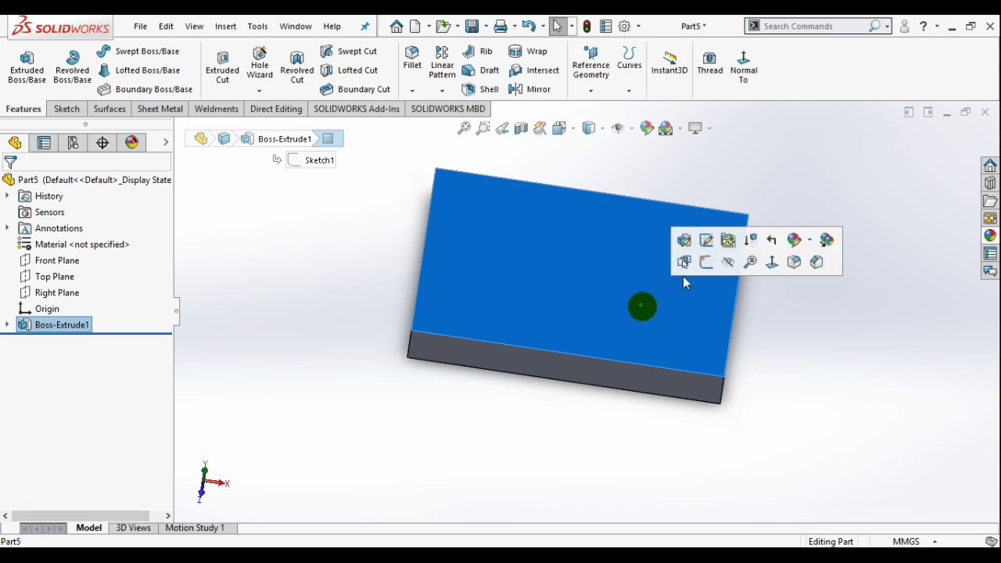
{"action": "left_click", "coordinate": [707, 266]}
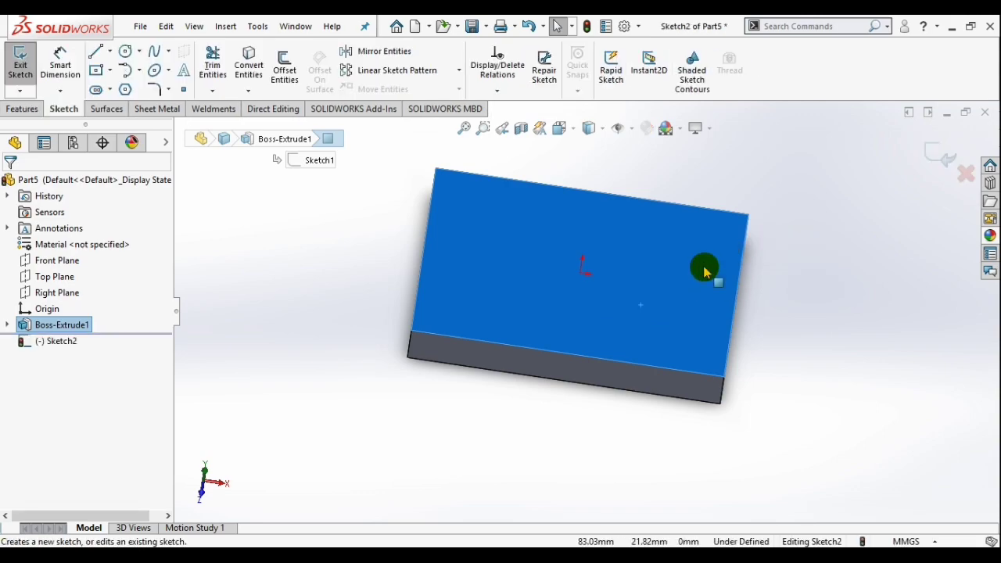
{"action": "key", "text": "space"}
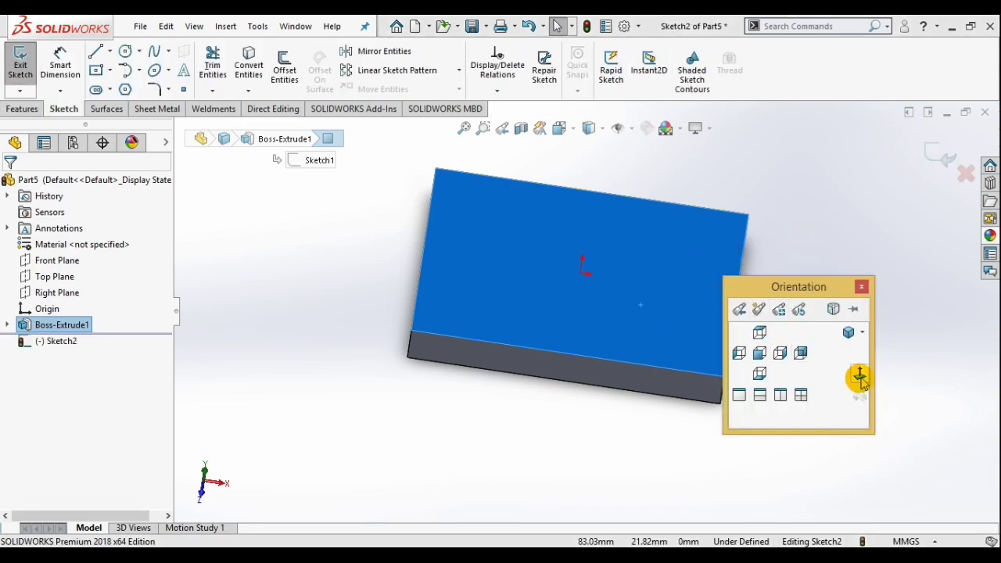
{"action": "left_click", "coordinate": [860, 377]}
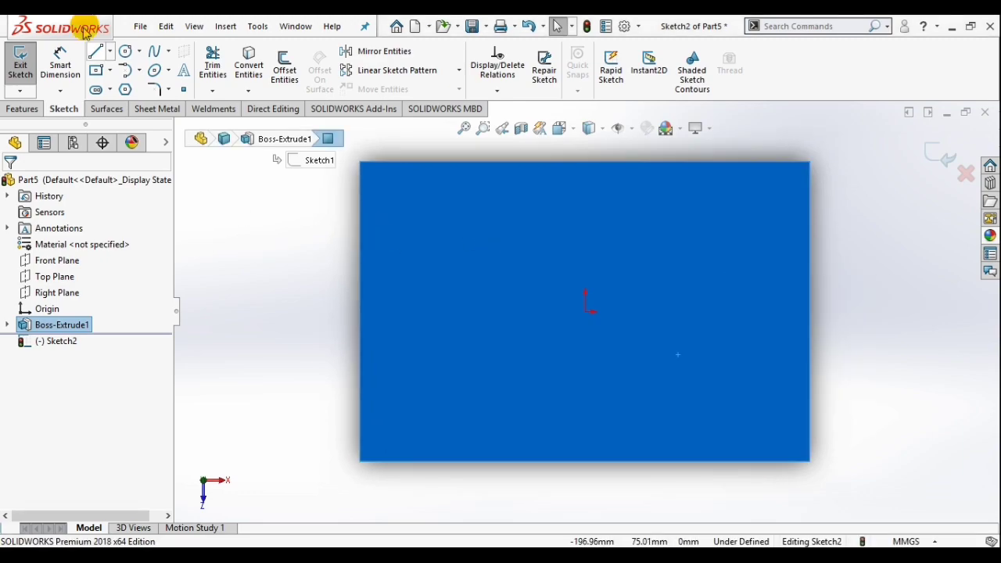
Draw a wavy five-point spline across the plate's face from its left edge to its right edge, dipping below the origin
{"action": "left_click", "coordinate": [157, 56]}
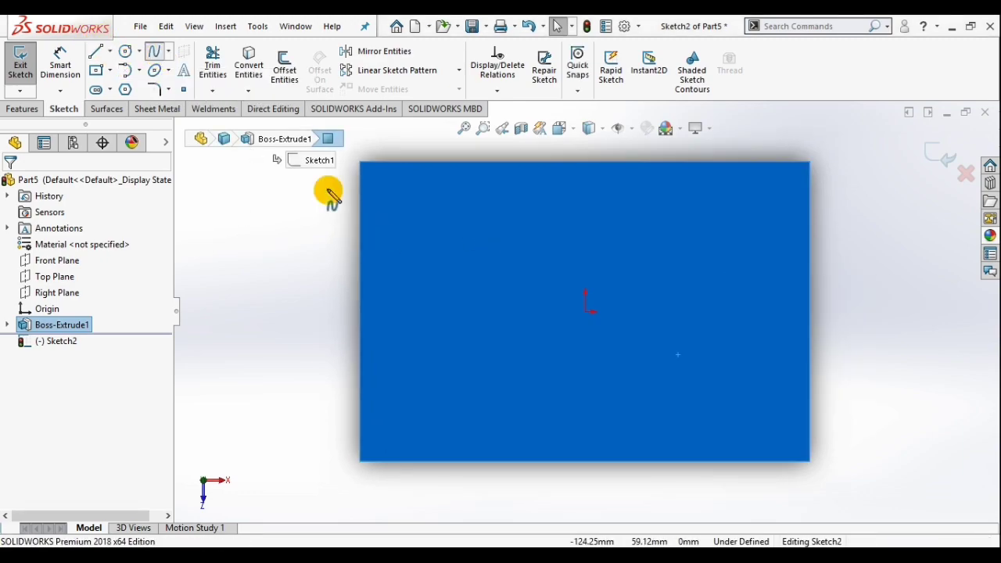
{"action": "left_click", "coordinate": [375, 243]}
{"action": "left_click", "coordinate": [503, 244]}
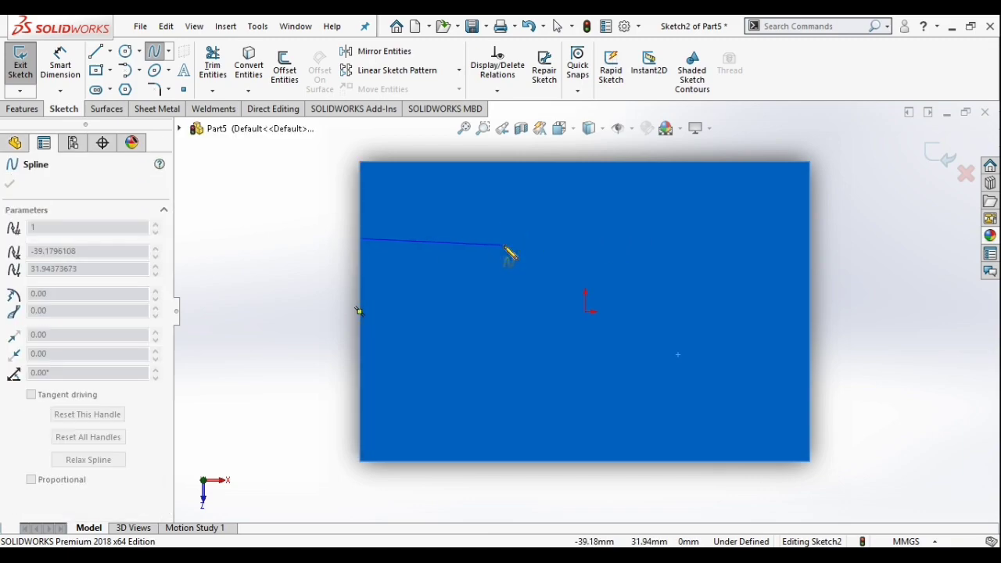
{"action": "left_click", "coordinate": [754, 312]}
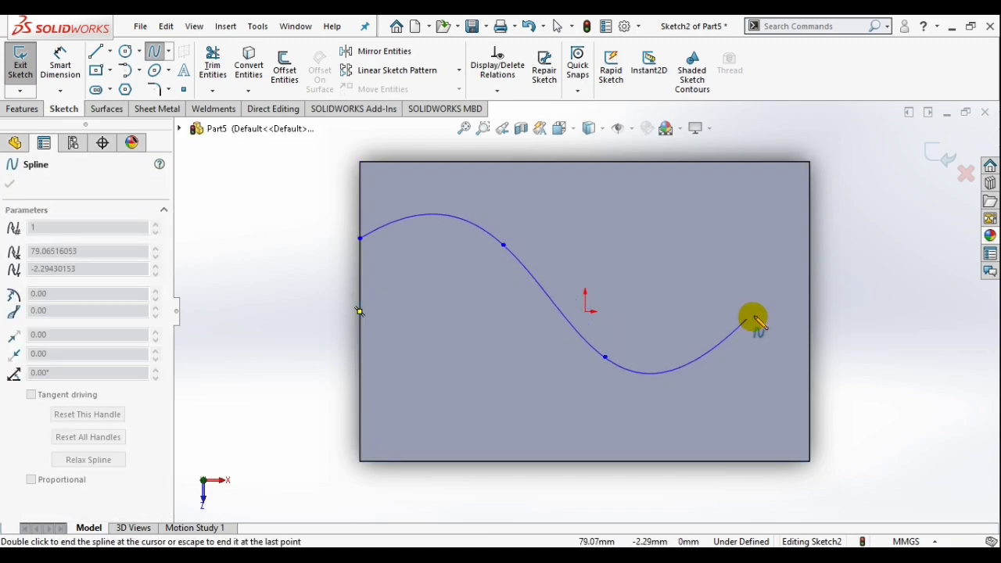
{"action": "left_click", "coordinate": [810, 239]}
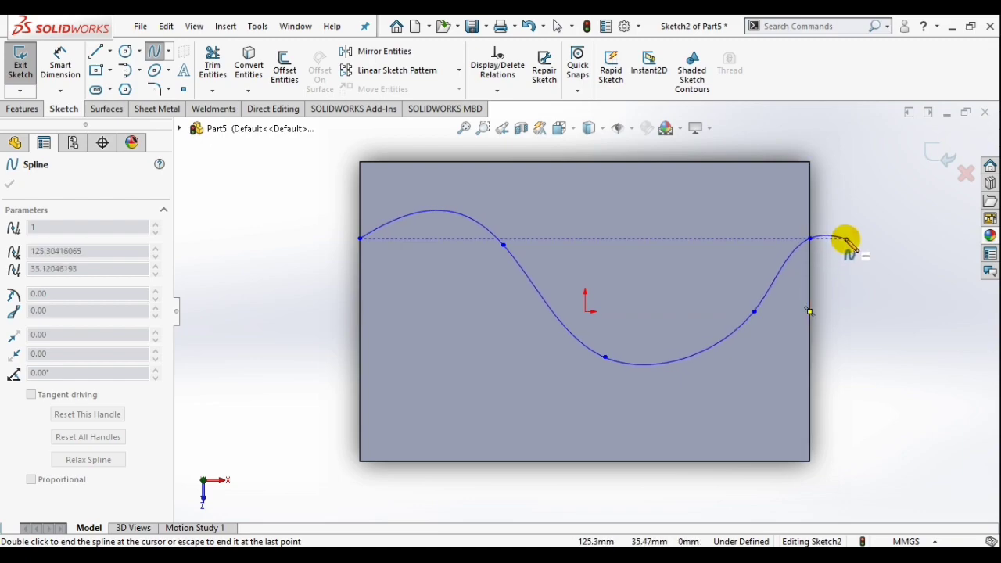
{"action": "key", "text": "Escape"}
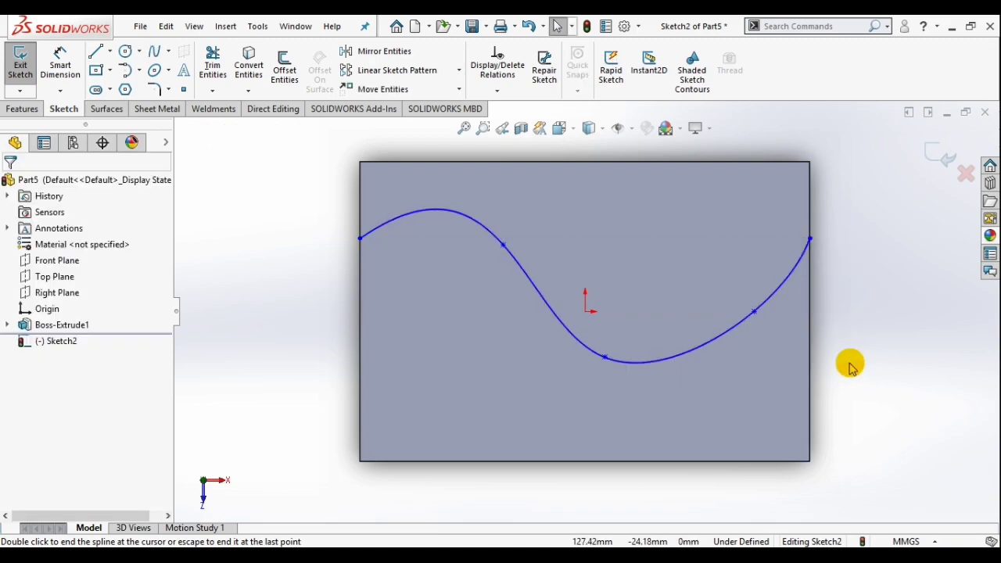
Exit the spline sketch on the plate's upper face
{"action": "mouse_move", "coordinate": [851, 368]}
{"action": "middle_mouse_down"}
{"action": "mouse_move", "coordinate": [861, 282]}
{"action": "mouse_move", "coordinate": [869, 404]}
{"action": "mouse_move", "coordinate": [858, 339]}
{"action": "mouse_move", "coordinate": [923, 296]}
{"action": "mouse_move", "coordinate": [910, 353]}
{"action": "mouse_move", "coordinate": [905, 337]}
{"action": "middle_mouse_up"}
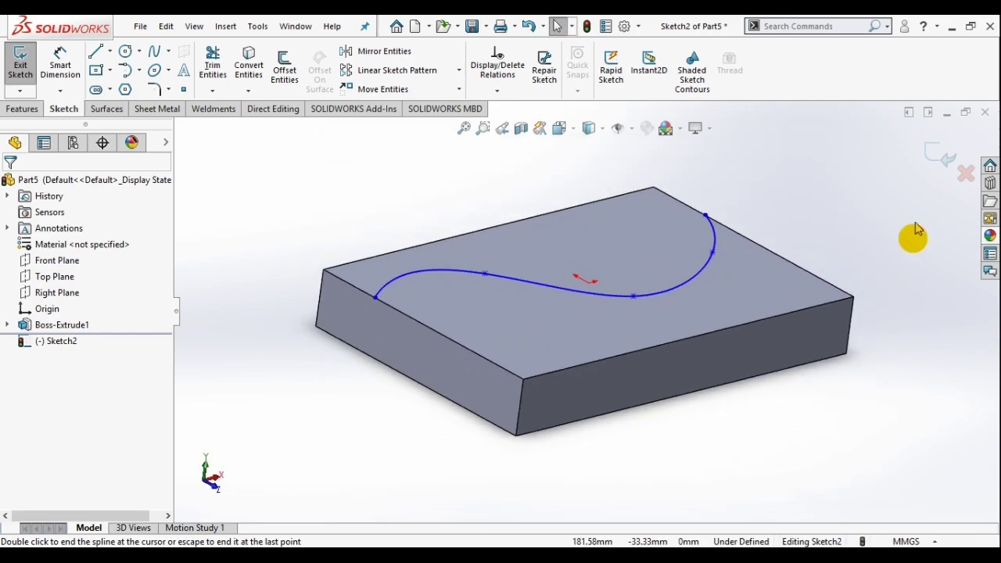
{"action": "left_click", "coordinate": [937, 152]}
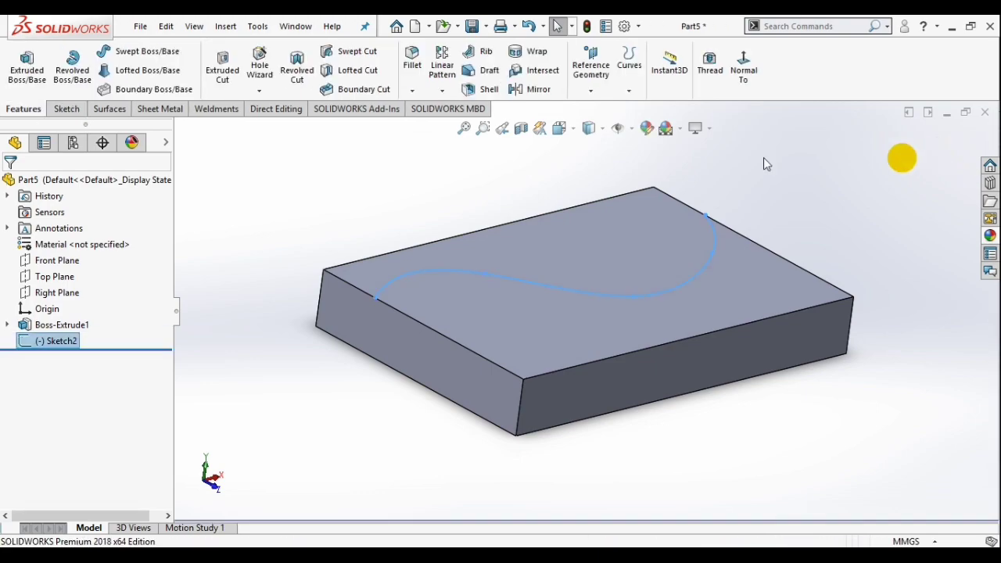
{"action": "left_click", "coordinate": [374, 298]}
{"action": "left_click", "coordinate": [337, 243]}
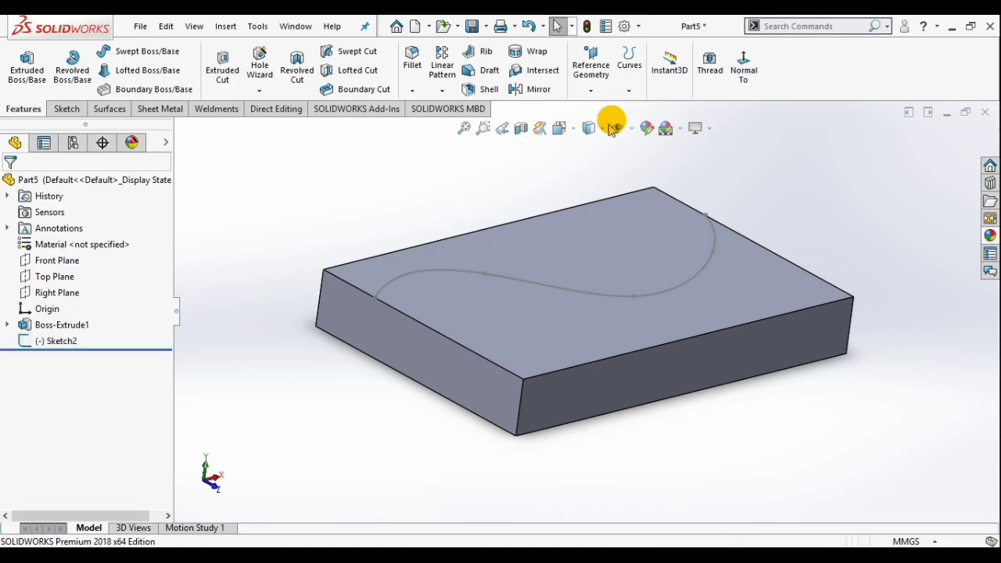
Create a reference plane perpendicular to the spline and coincident with its endpoint on the plate's left edge
{"action": "left_click", "coordinate": [383, 287]}
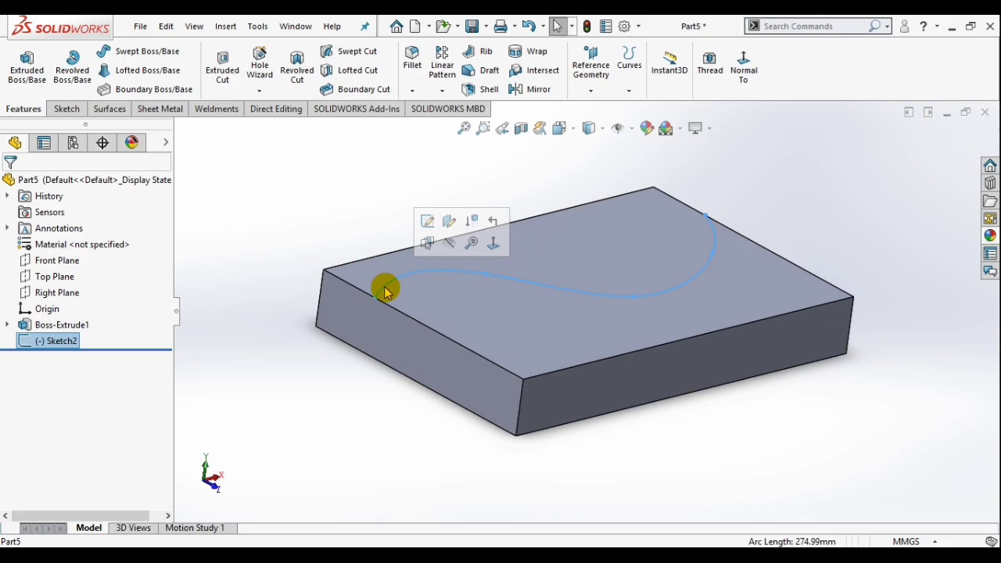
{"action": "left_click", "coordinate": [593, 91]}
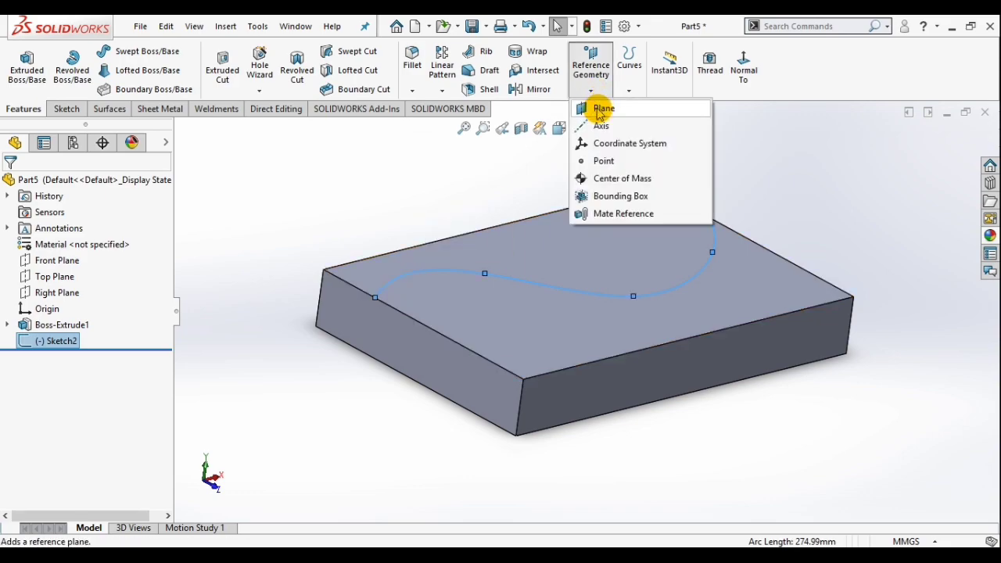
{"action": "left_click", "coordinate": [600, 110]}
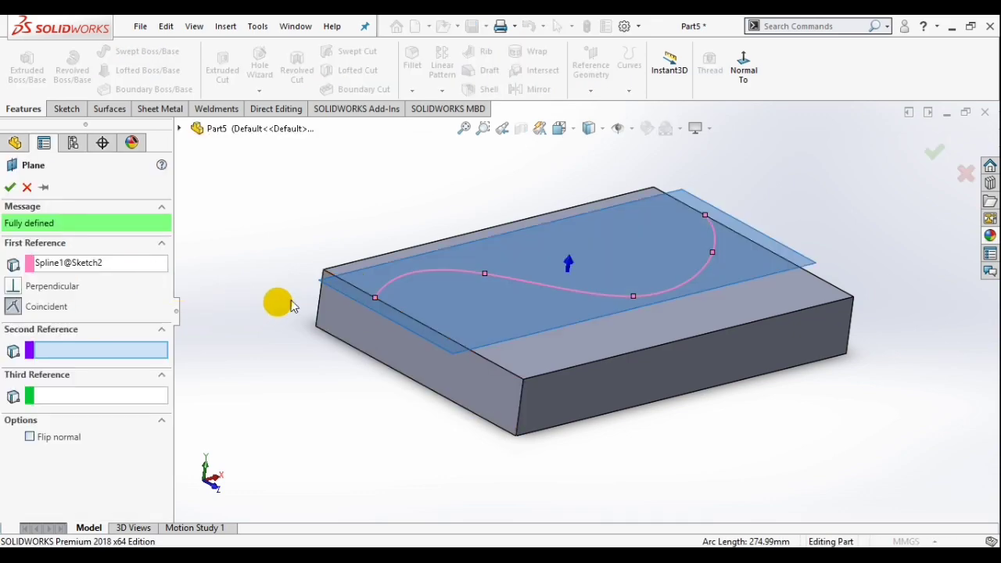
{"action": "left_click", "coordinate": [377, 302]}
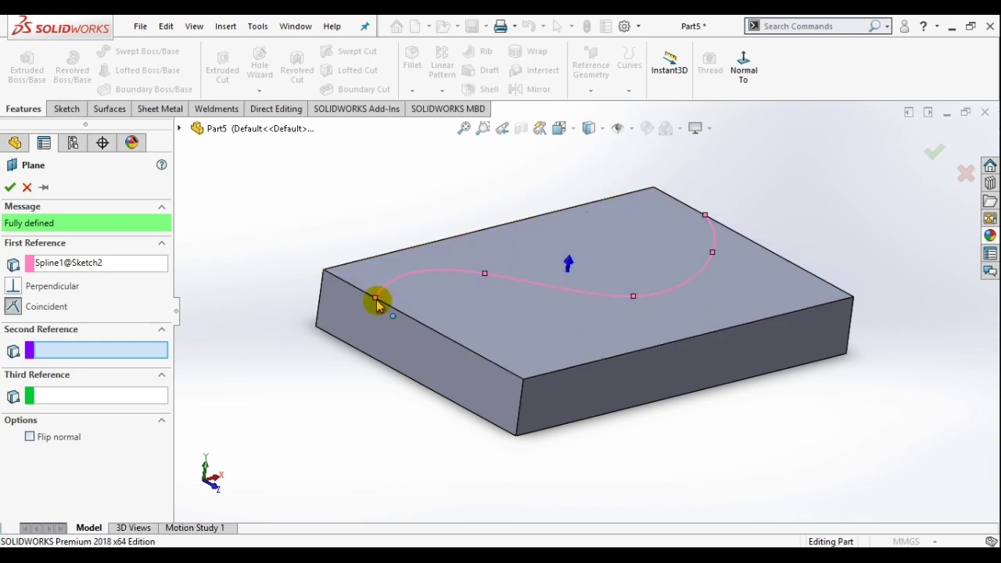
{"action": "scroll", "coordinate": [422, 321], "scroll_direction": "up", "scroll_amount": 5}
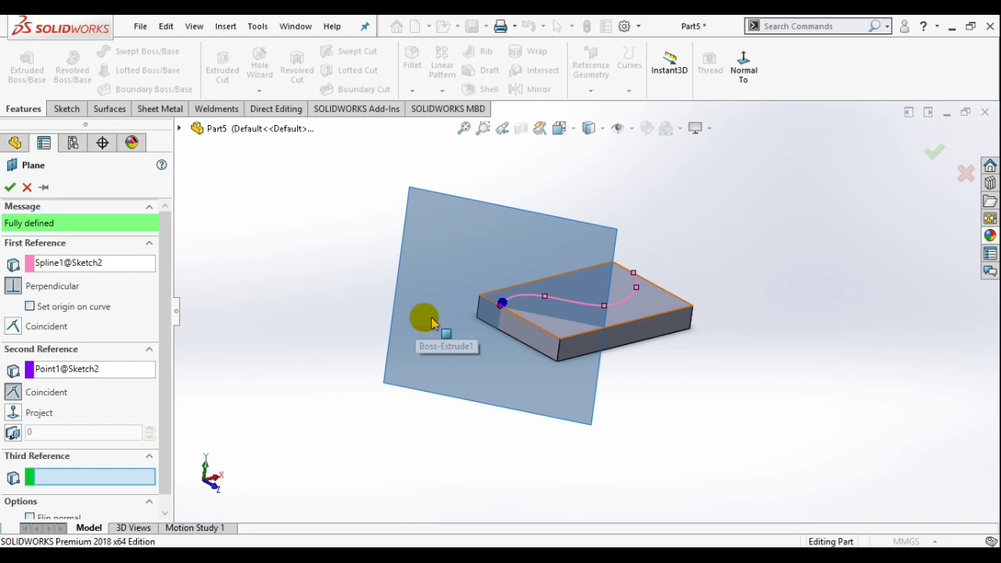
{"action": "middle_click_drag", "start_coordinate": [647, 289], "coordinate": [625, 313]}
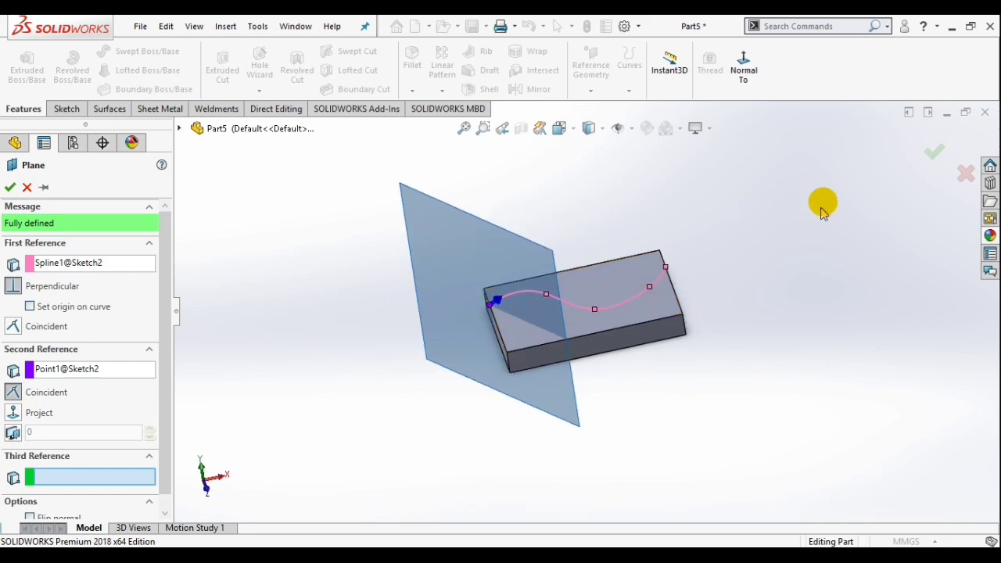
{"action": "middle_click_drag", "start_coordinate": [834, 196], "coordinate": [925, 157]}
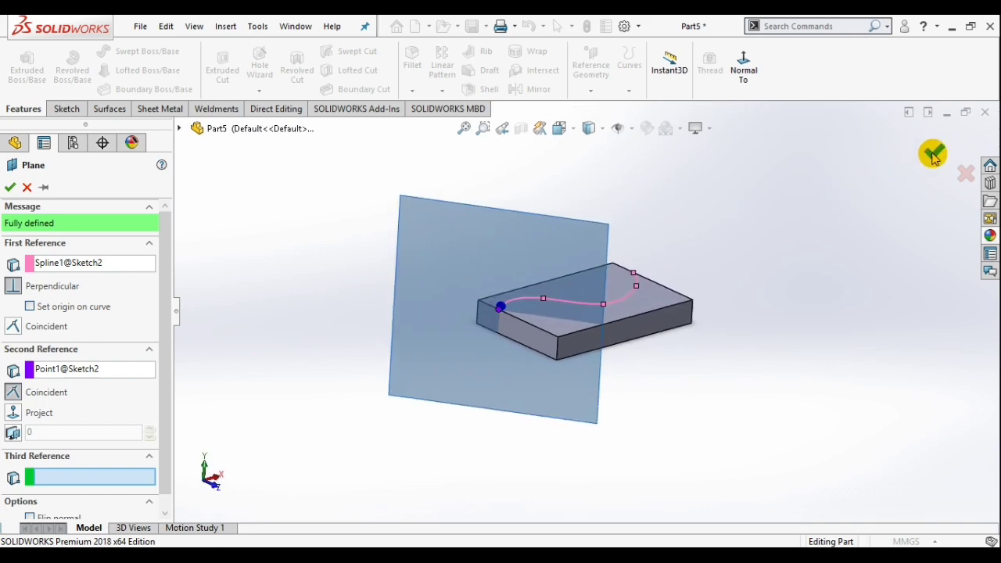
{"action": "left_click", "coordinate": [933, 155]}
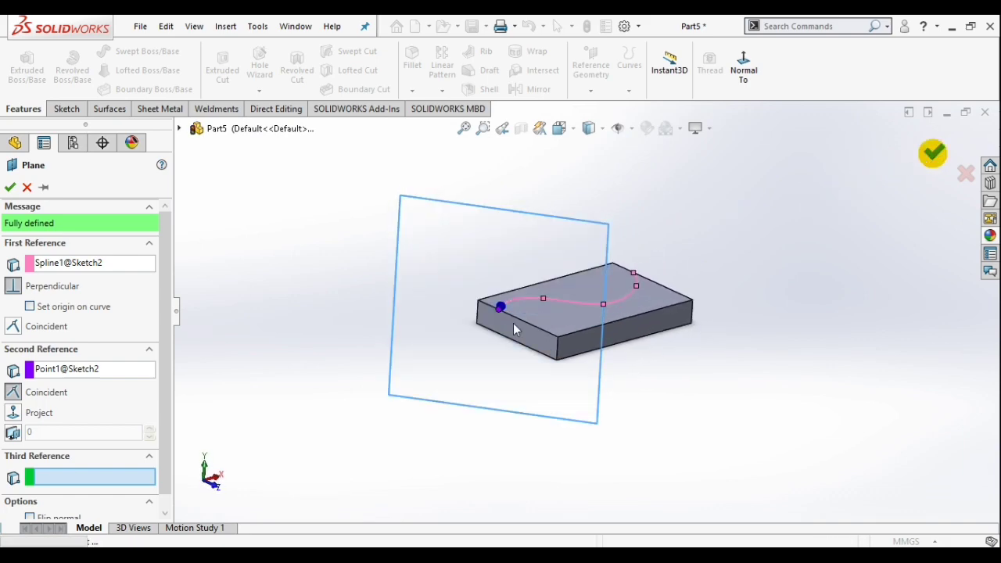
Start a new sketch on the reference plane at the spline's endpoint and orient the view normal to it
{"action": "left_click", "coordinate": [493, 272]}
{"action": "left_click", "coordinate": [558, 221]}
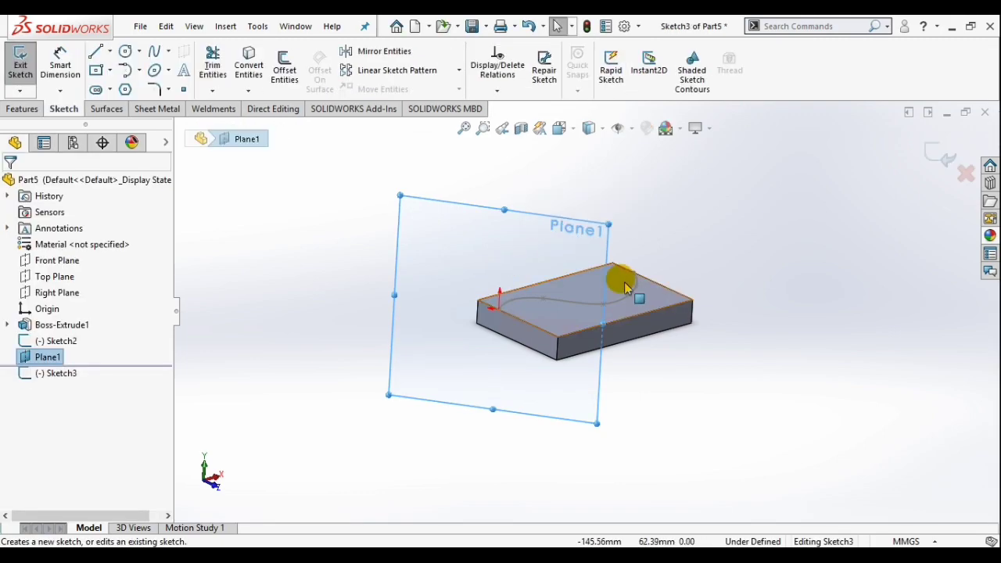
{"action": "key", "text": "space"}
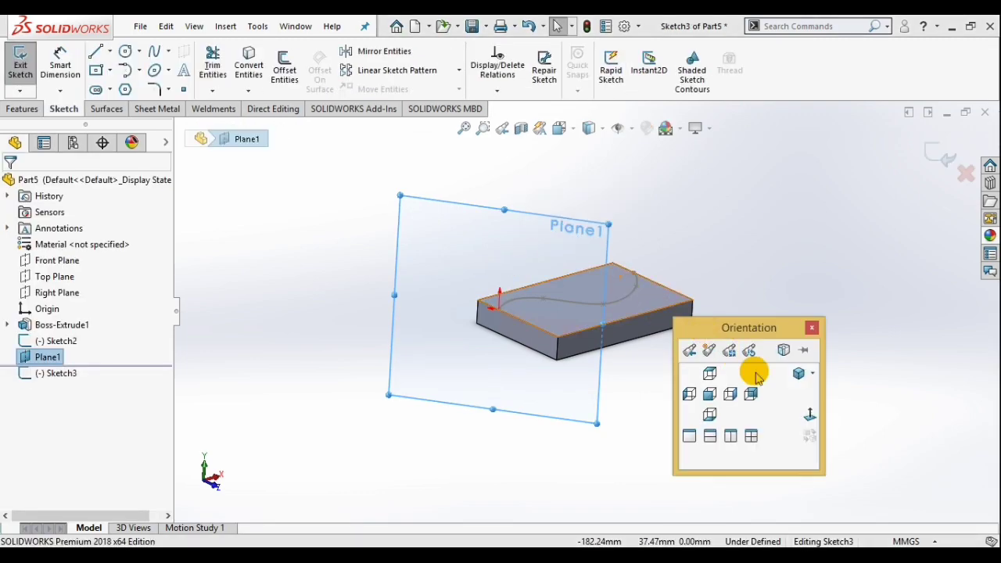
{"action": "left_click", "coordinate": [811, 416]}
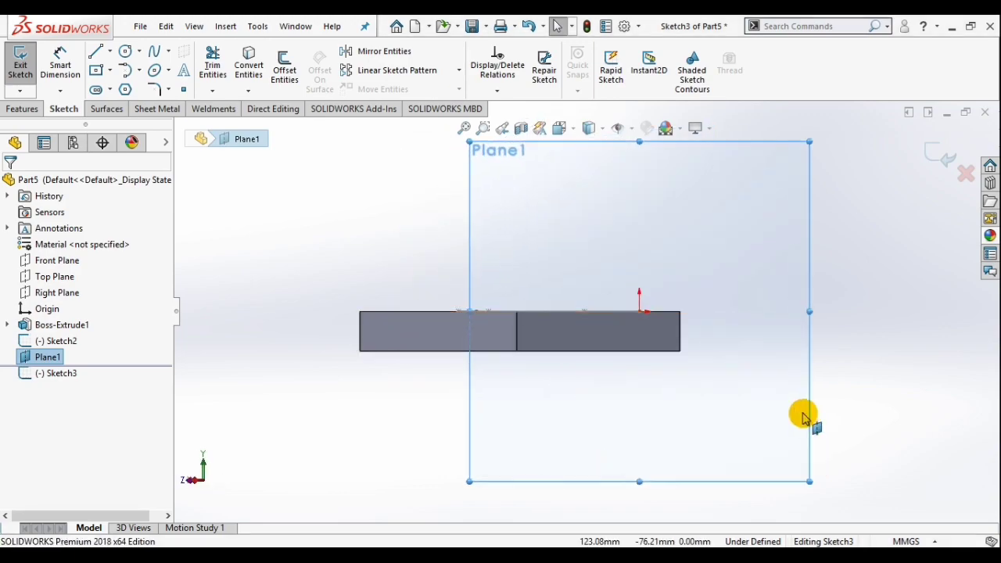
{"action": "key", "text": "space"}
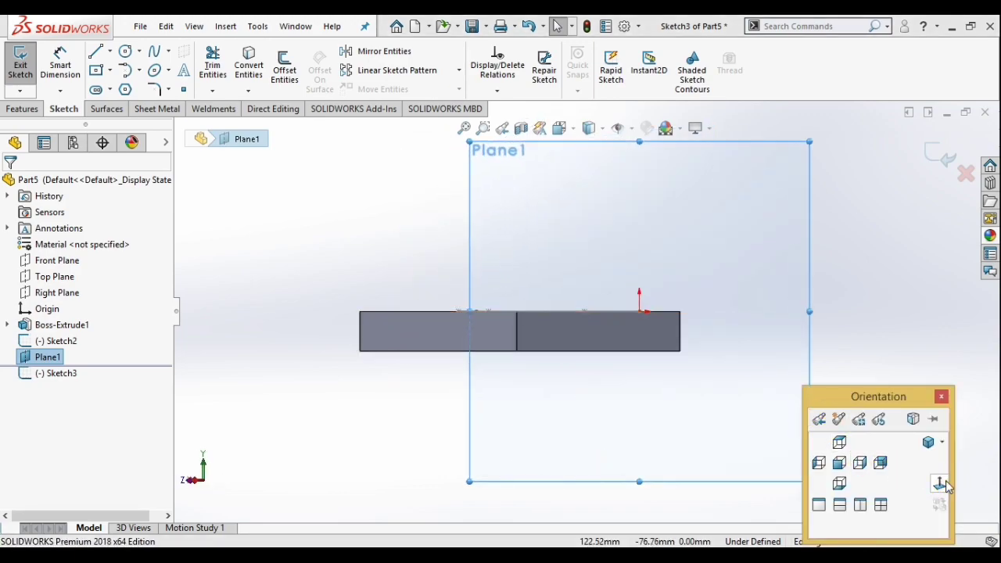
{"action": "left_click", "coordinate": [821, 420]}
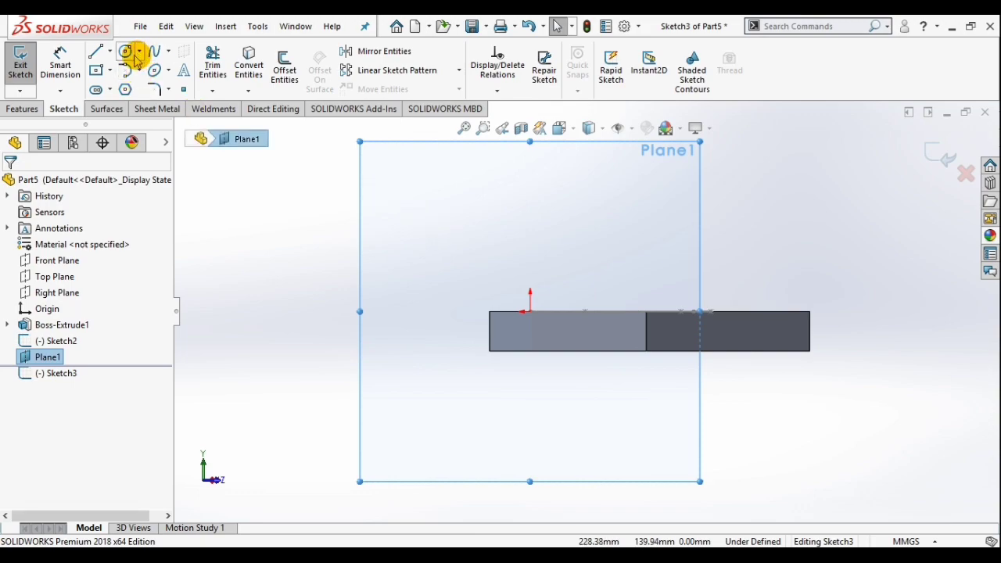
Sketch a circle of about 16 mm radius centered at the spline's endpoint on the plate's upper edge
{"action": "scroll", "coordinate": [536, 309], "scroll_direction": "down", "scroll_amount": 3}
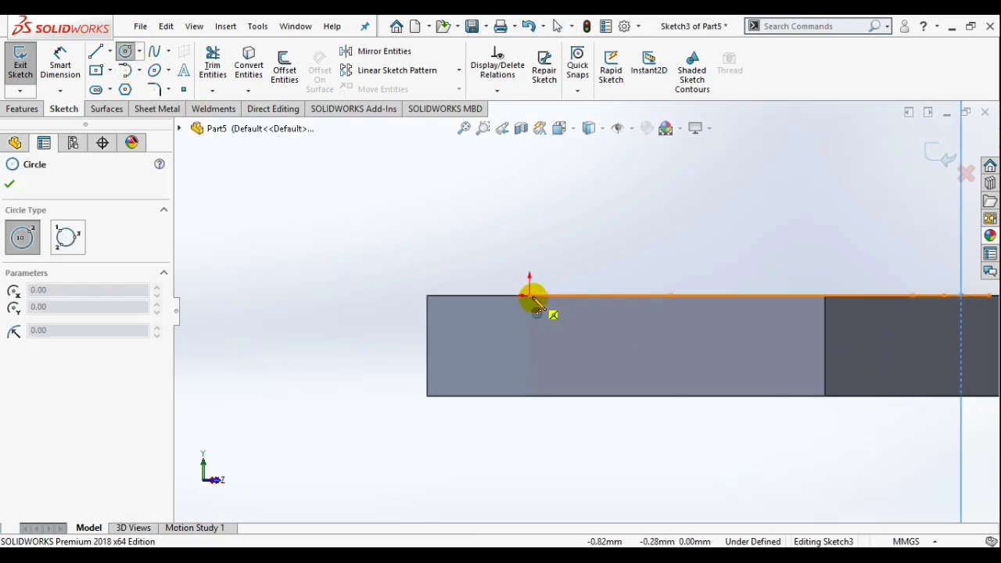
{"action": "left_click", "coordinate": [529, 296]}
{"action": "left_click", "coordinate": [559, 335]}
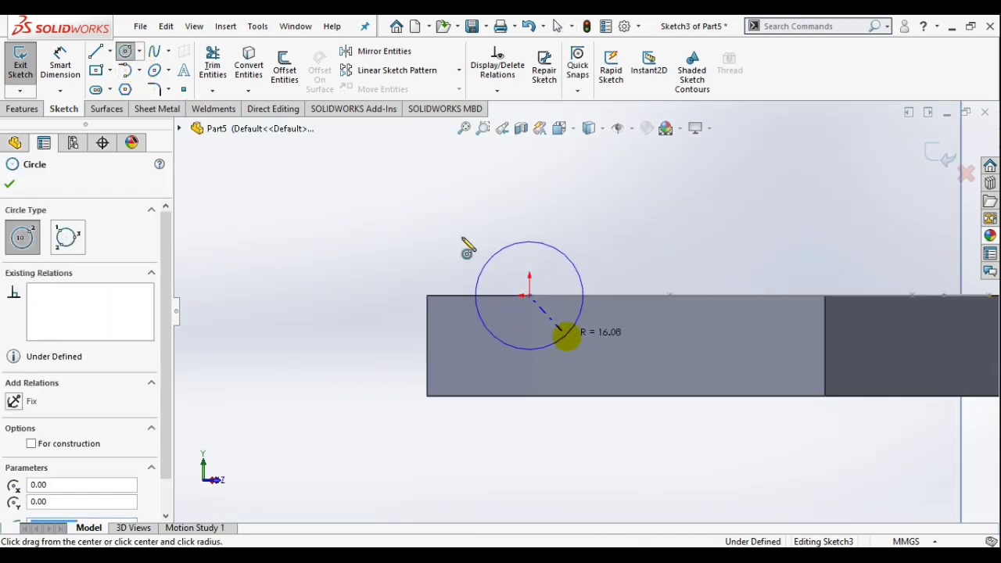
{"action": "left_click", "coordinate": [125, 53]}
Move the circle's center about 2.14 mm along the plate's upper face line, away from the spline's endpoint
{"action": "scroll", "coordinate": [602, 259], "scroll_direction": "up", "scroll_amount": 3}
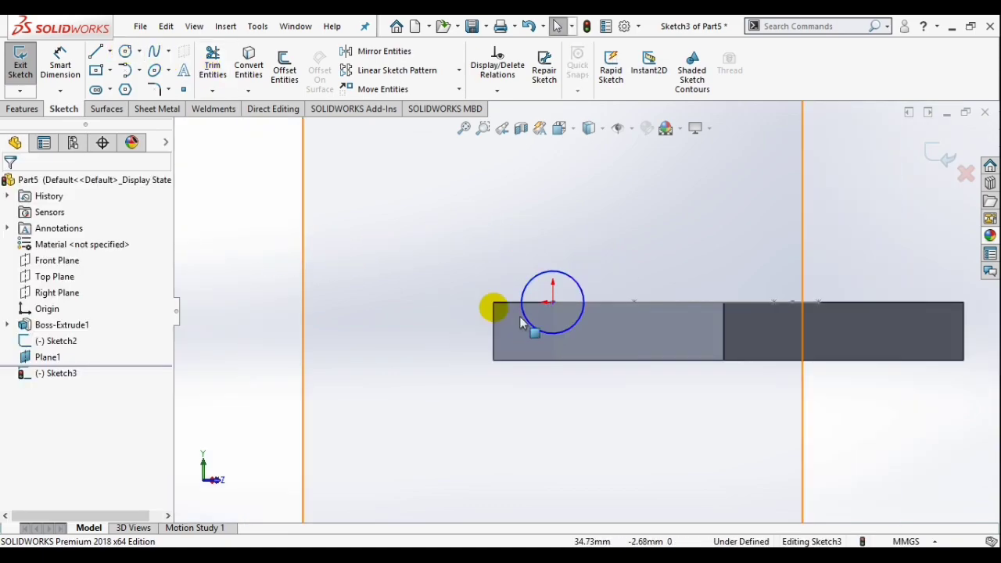
{"action": "scroll", "coordinate": [577, 304], "scroll_direction": "down", "scroll_amount": 3}
{"action": "scroll", "coordinate": [577, 304], "scroll_direction": "down", "scroll_amount": 5}
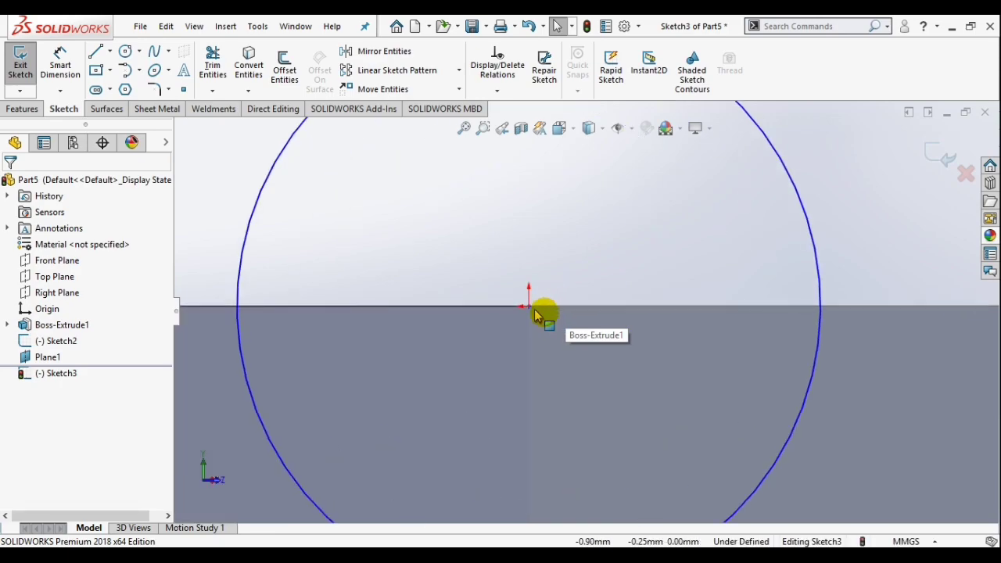
{"action": "left_click", "coordinate": [529, 306]}
{"action": "scroll", "coordinate": [567, 315], "scroll_direction": "up", "scroll_amount": 1}
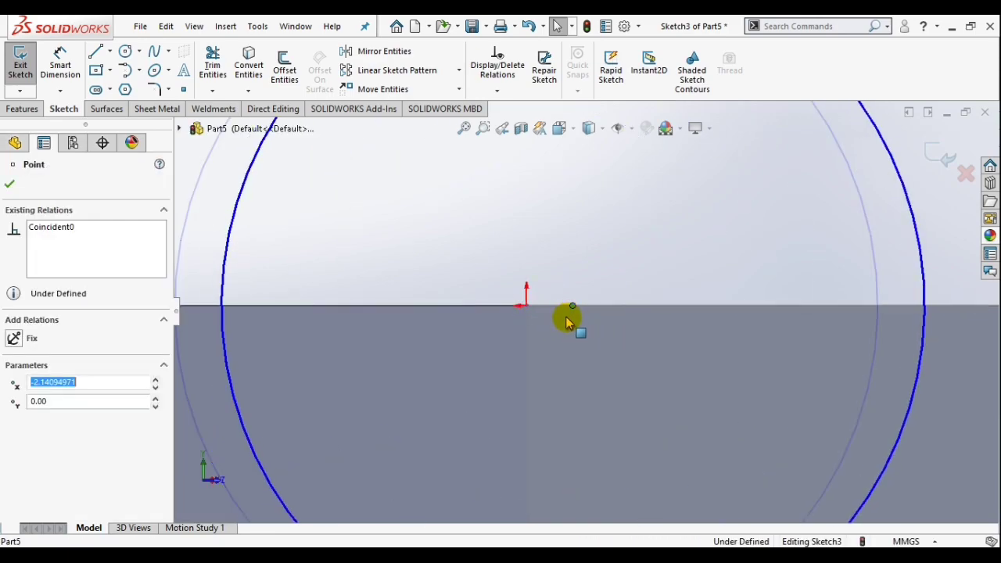
{"action": "scroll", "coordinate": [565, 316], "scroll_direction": "up", "scroll_amount": 5}
{"action": "scroll", "coordinate": [546, 315], "scroll_direction": "up", "scroll_amount": 4}
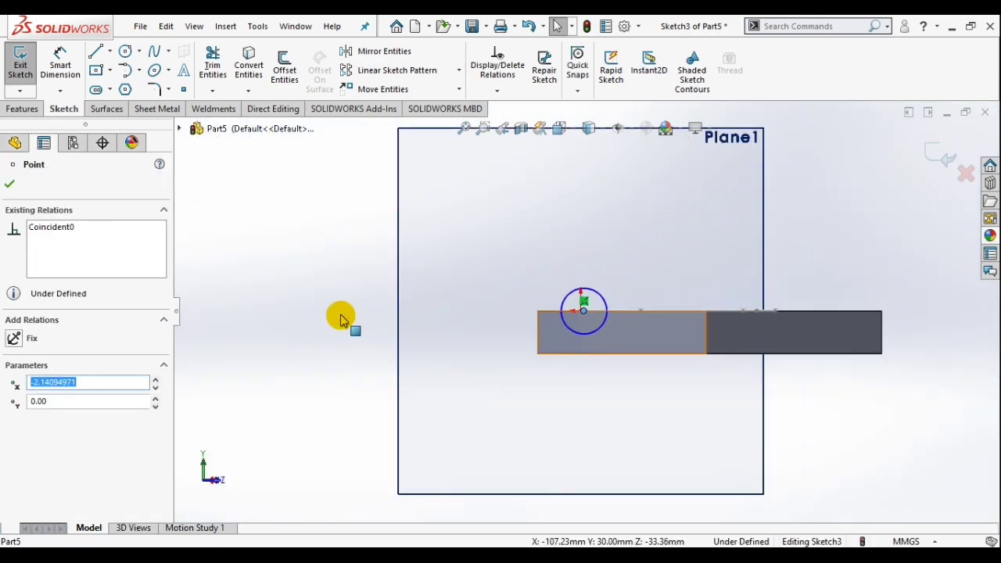
{"action": "left_click", "coordinate": [339, 314]}
Add a Coincident relation between the circle's center and the spline's endpoint on the plate's edge
{"action": "scroll", "coordinate": [588, 321], "scroll_direction": "down", "scroll_amount": 3}
{"action": "scroll", "coordinate": [588, 320], "scroll_direction": "down", "scroll_amount": 6}
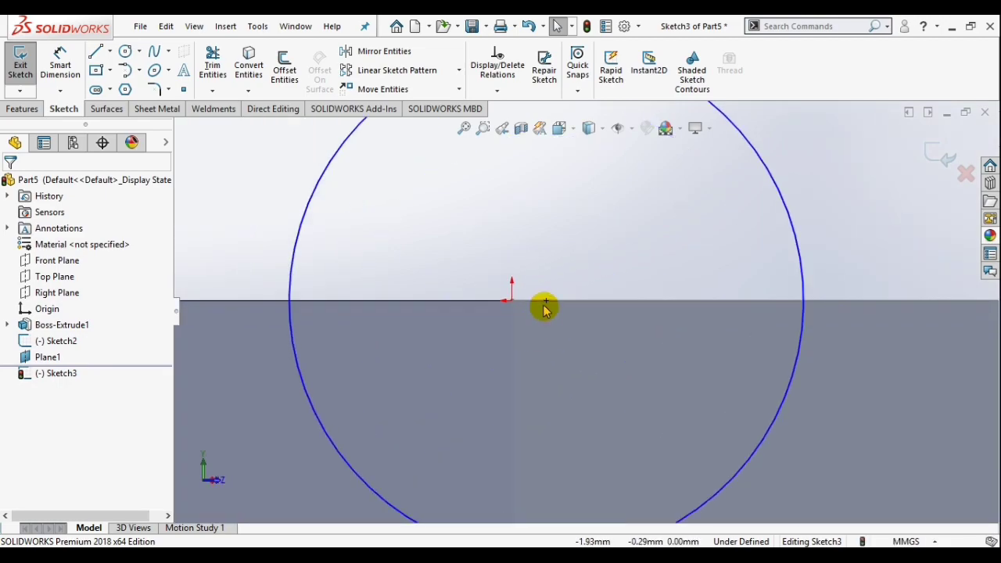
{"action": "left_click", "coordinate": [548, 302]}
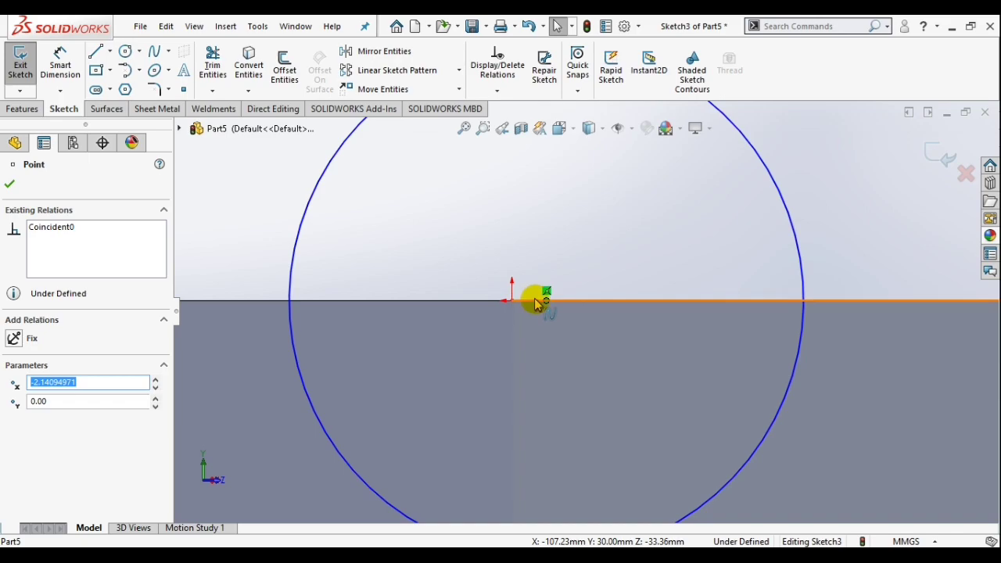
{"action": "scroll", "coordinate": [581, 336], "scroll_direction": "up", "scroll_amount": 5}
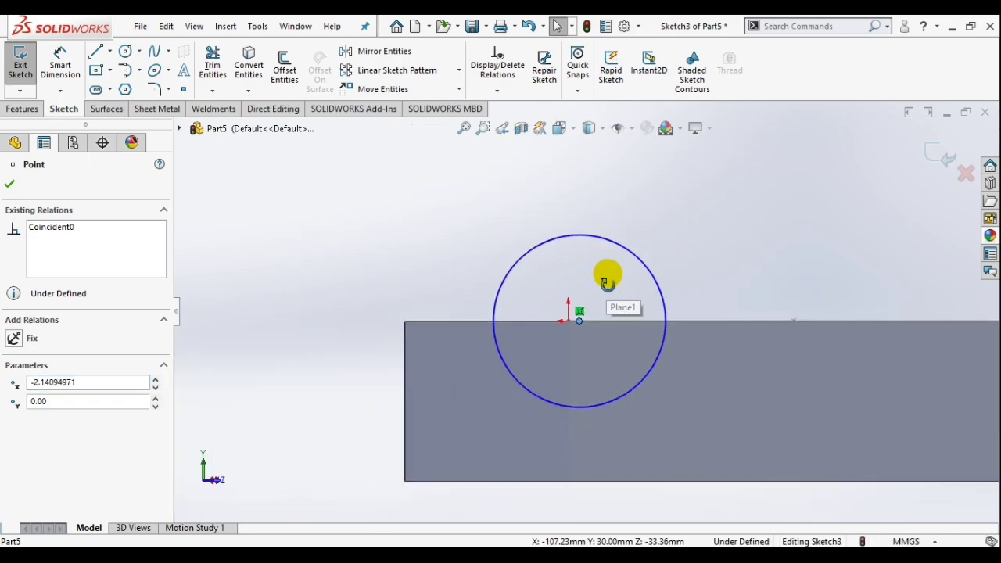
{"action": "middle_click_drag", "start_coordinate": [608, 283], "coordinate": [603, 329]}
{"action": "scroll", "coordinate": [570, 308], "scroll_direction": "down", "scroll_amount": 6}
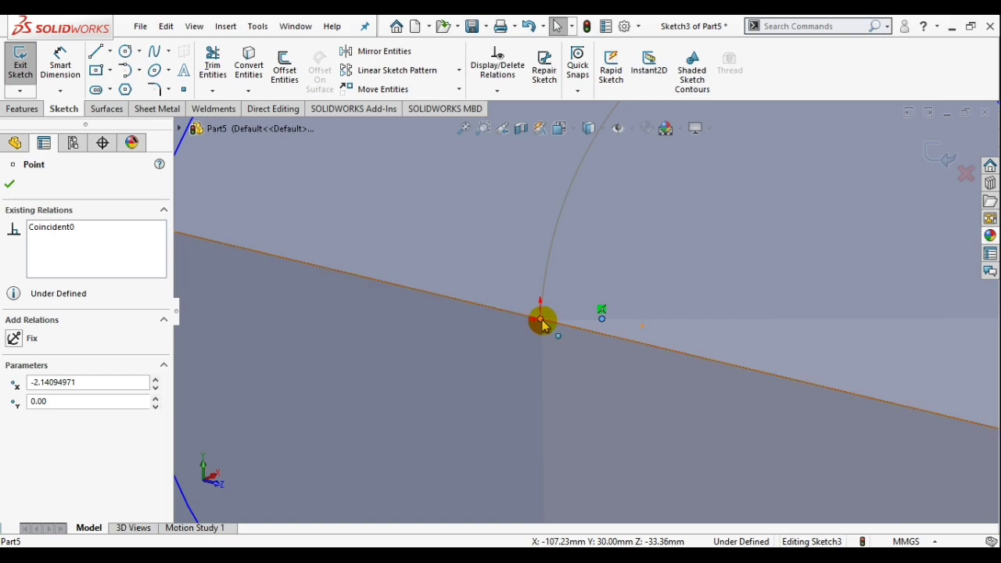
{"action": "left_click", "coordinate": [541, 322], "text": "ctrl"}
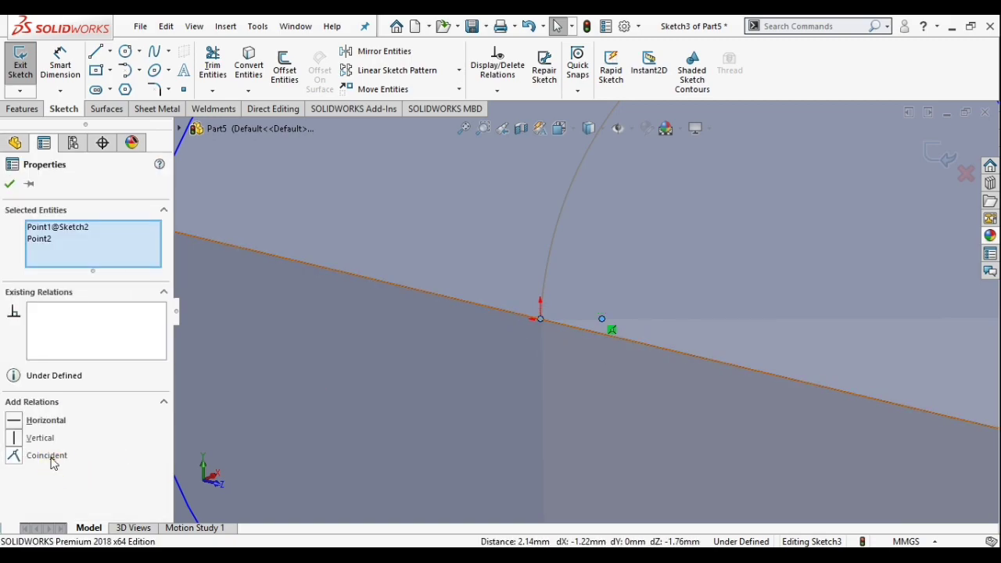
{"action": "left_click", "coordinate": [47, 455]}
{"action": "scroll", "coordinate": [347, 402], "scroll_direction": "up", "scroll_amount": 5}
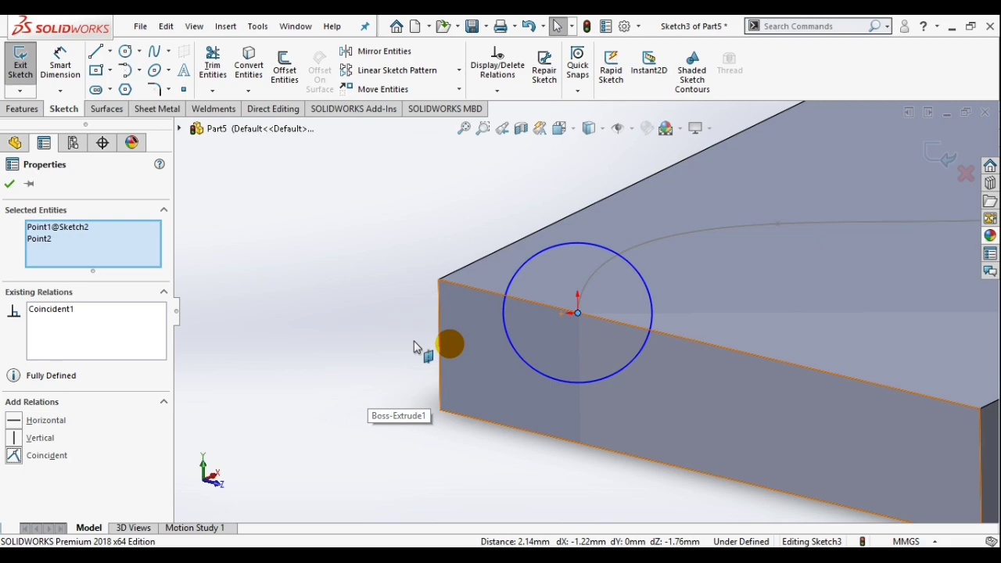
Dimension the circle's diameter as 20 mm with Smart Dimension
{"action": "left_click", "coordinate": [60, 67]}
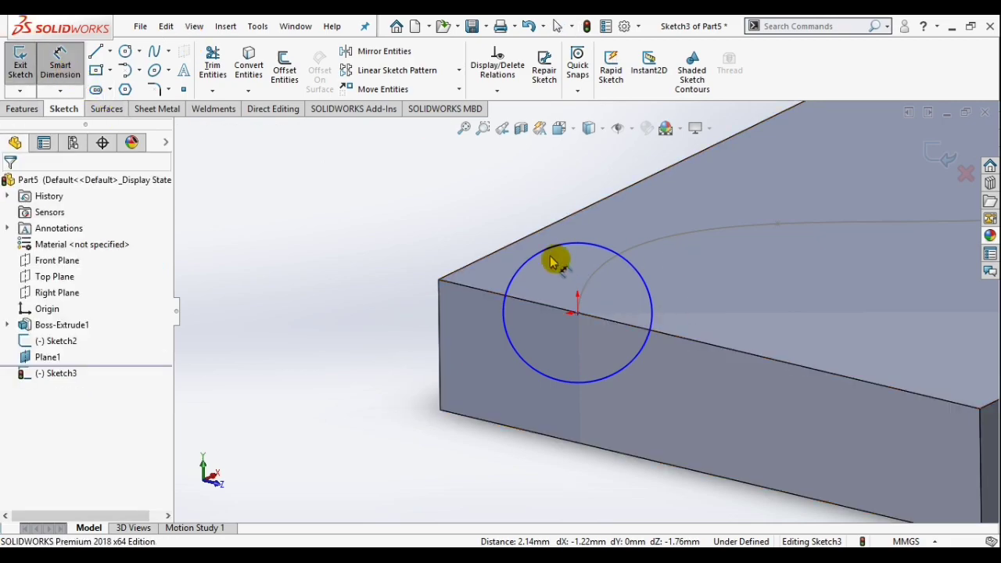
{"action": "left_click", "coordinate": [551, 262]}
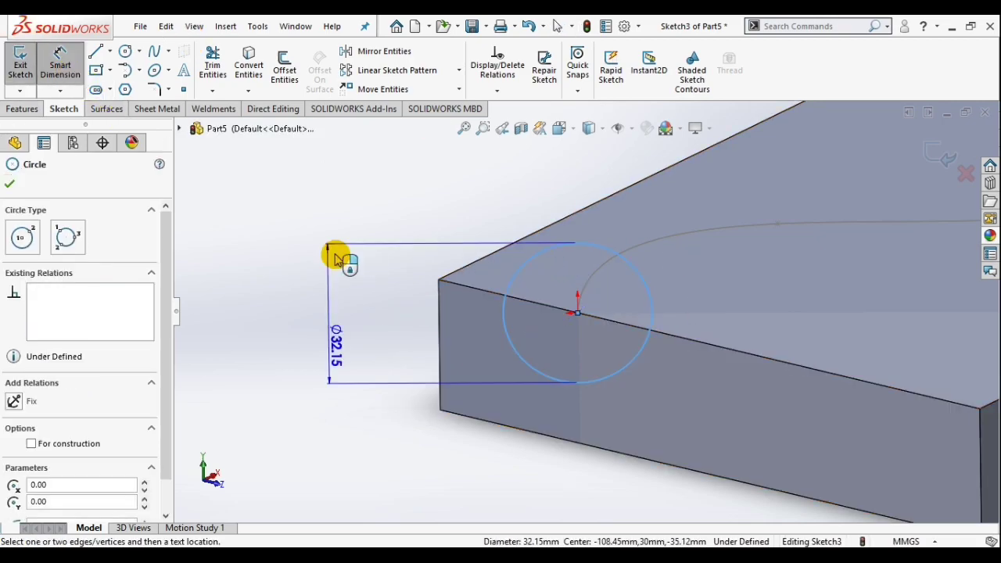
{"action": "left_click", "coordinate": [336, 260]}
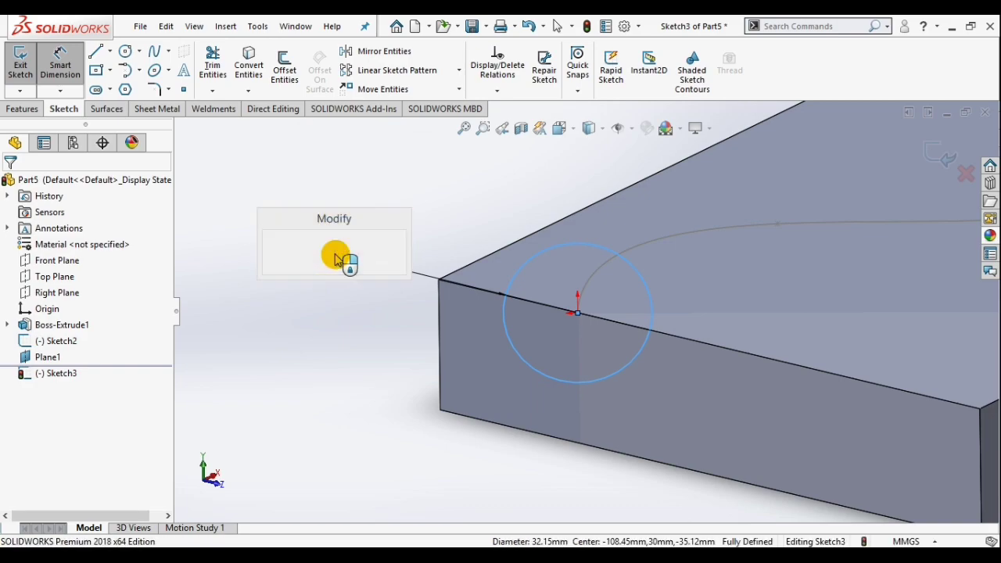
{"action": "type", "text": "20"}
{"action": "key", "text": "Return"}
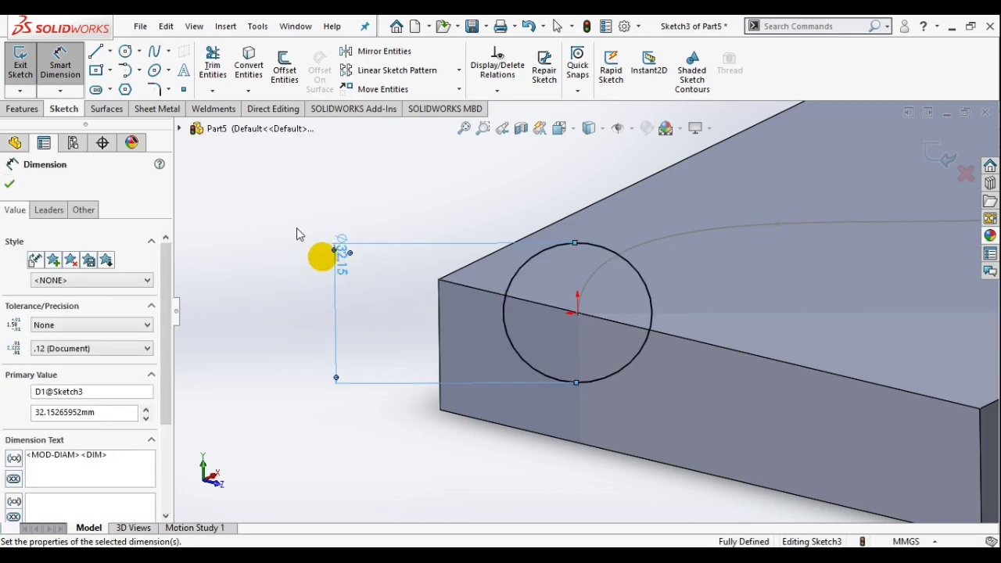
{"action": "left_click", "coordinate": [10, 184]}
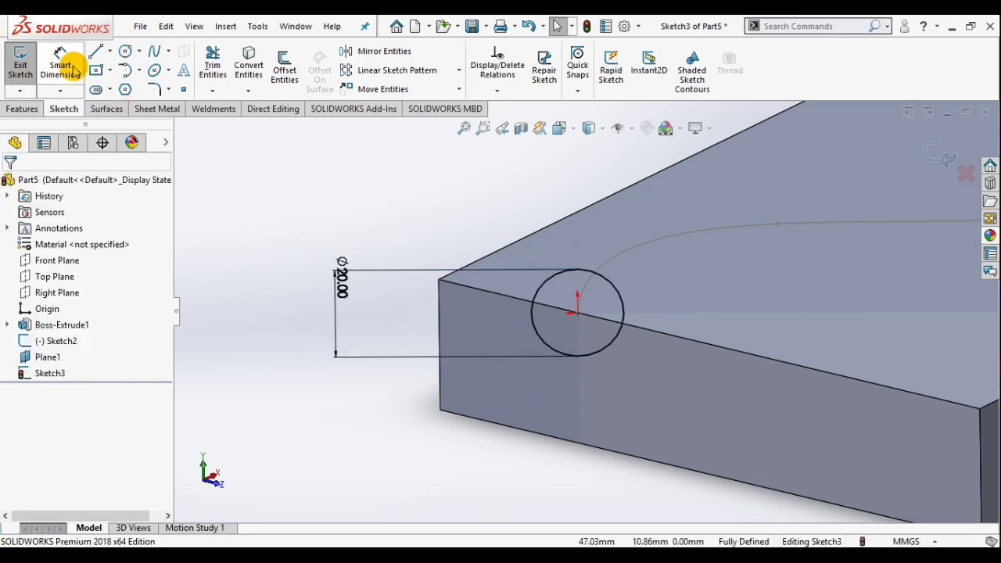
Close the 20 mm circle sketch and hide the reference plane it was drawn on
{"action": "scroll", "coordinate": [303, 190], "scroll_direction": "up", "scroll_amount": 6}
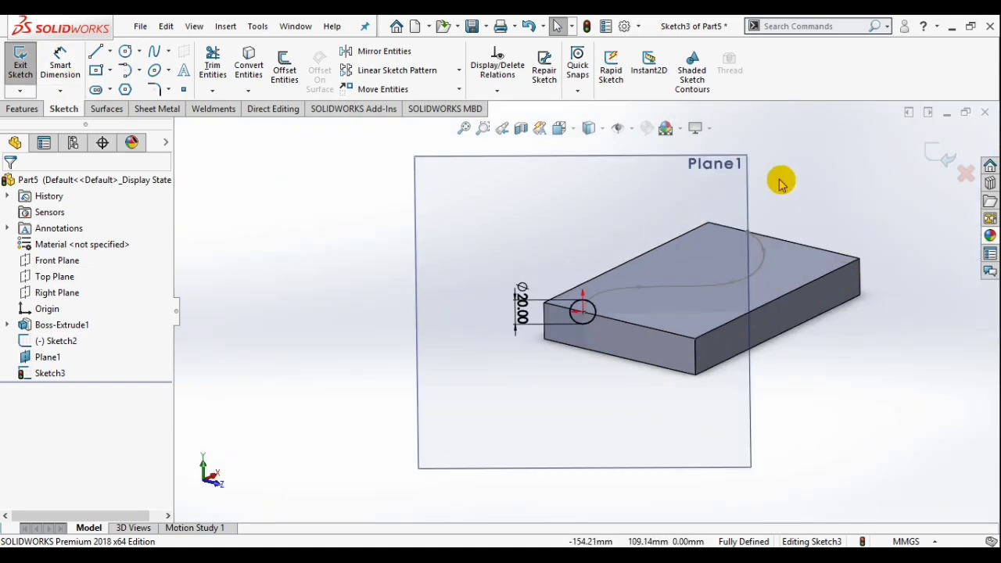
{"action": "left_click", "coordinate": [740, 193]}
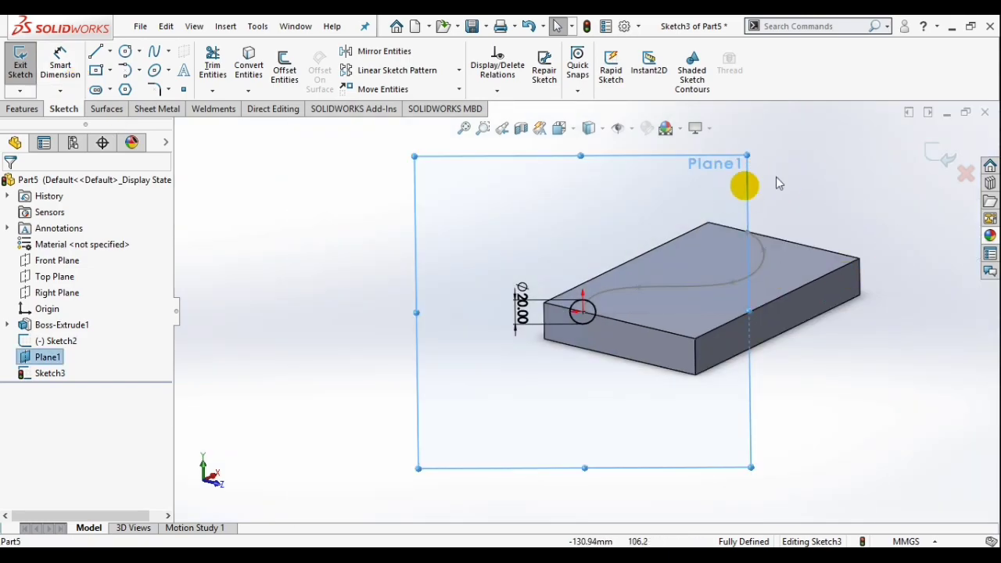
{"action": "left_click", "coordinate": [933, 153]}
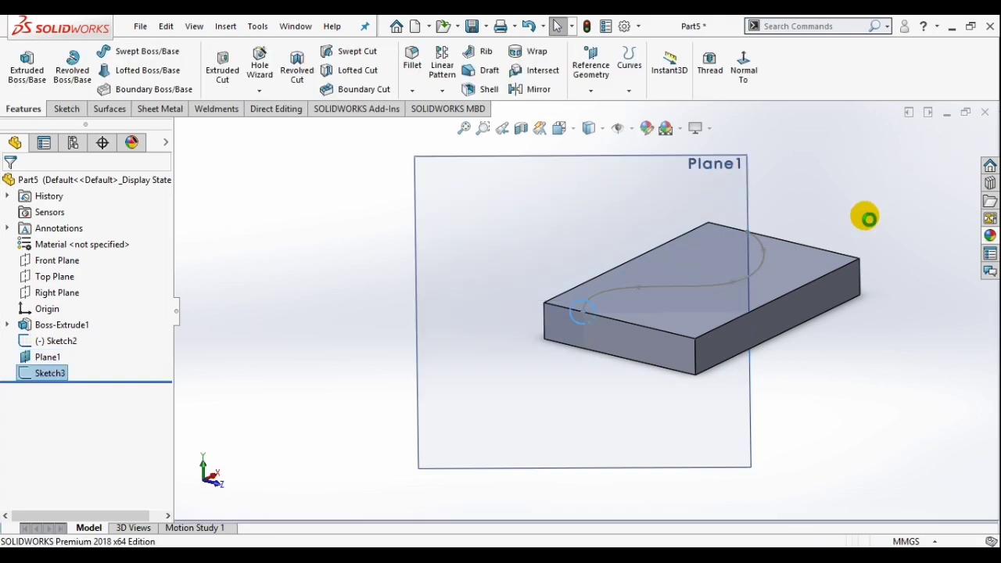
{"action": "left_click", "coordinate": [719, 204]}
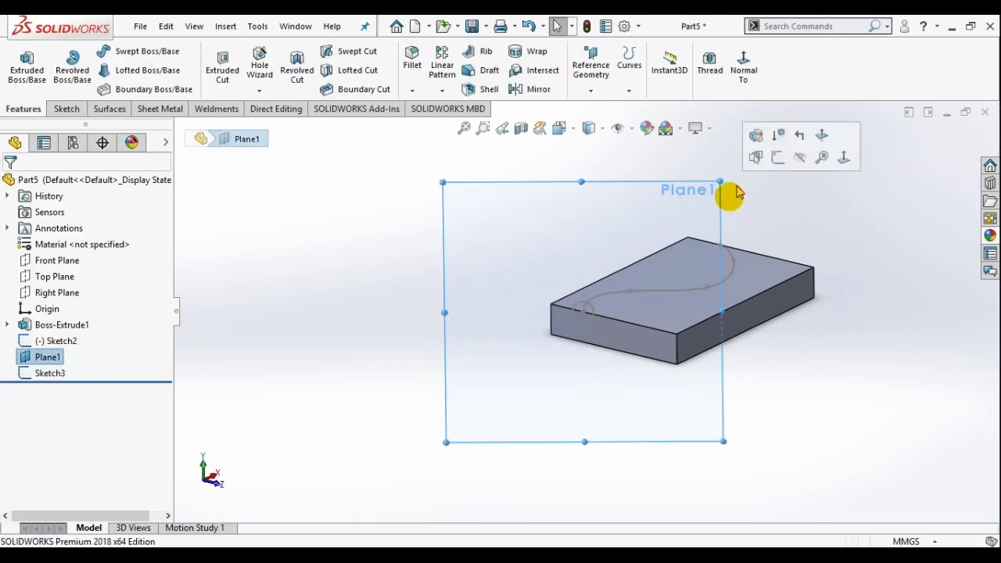
{"action": "left_click", "coordinate": [799, 158]}
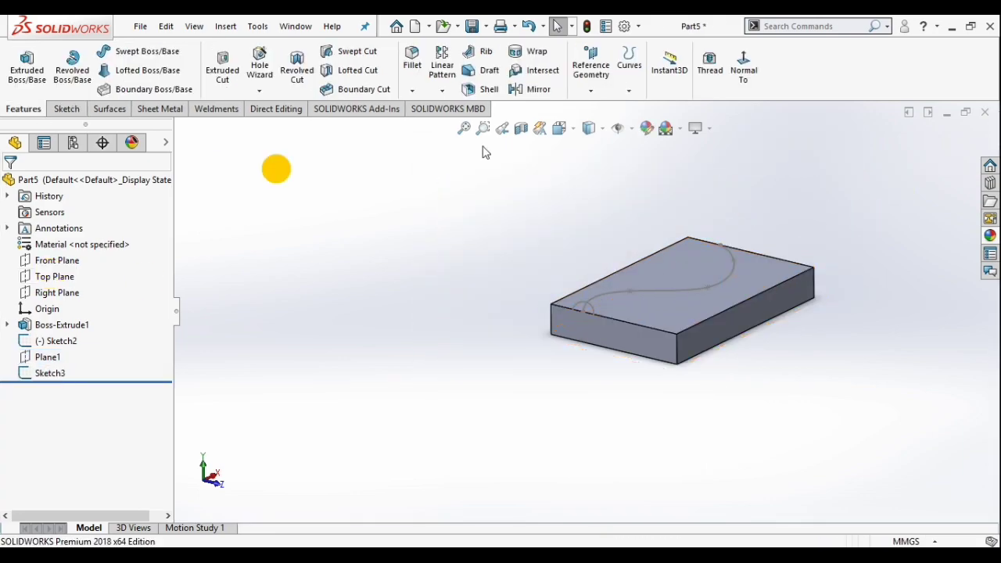
Create a swept cut through the plate using the 20 mm circle sketch as profile and the spline sketch as path
{"action": "left_click", "coordinate": [350, 57]}
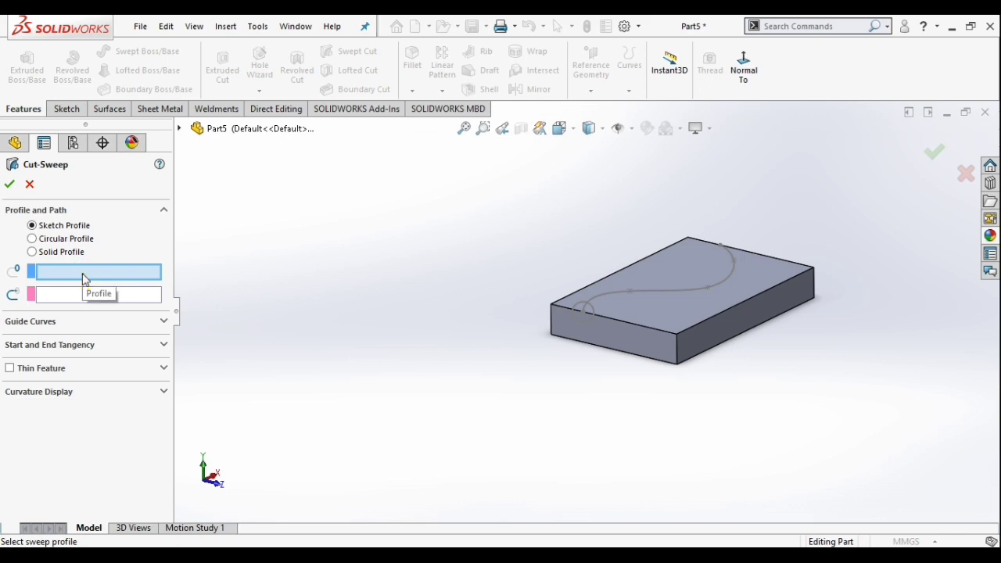
{"action": "left_click", "coordinate": [181, 130]}
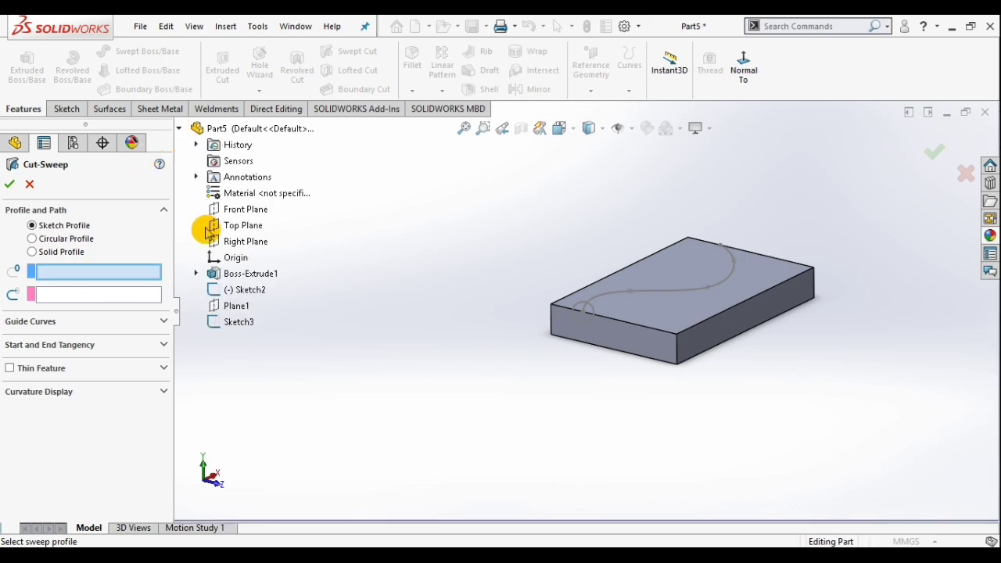
{"action": "left_click", "coordinate": [239, 323]}
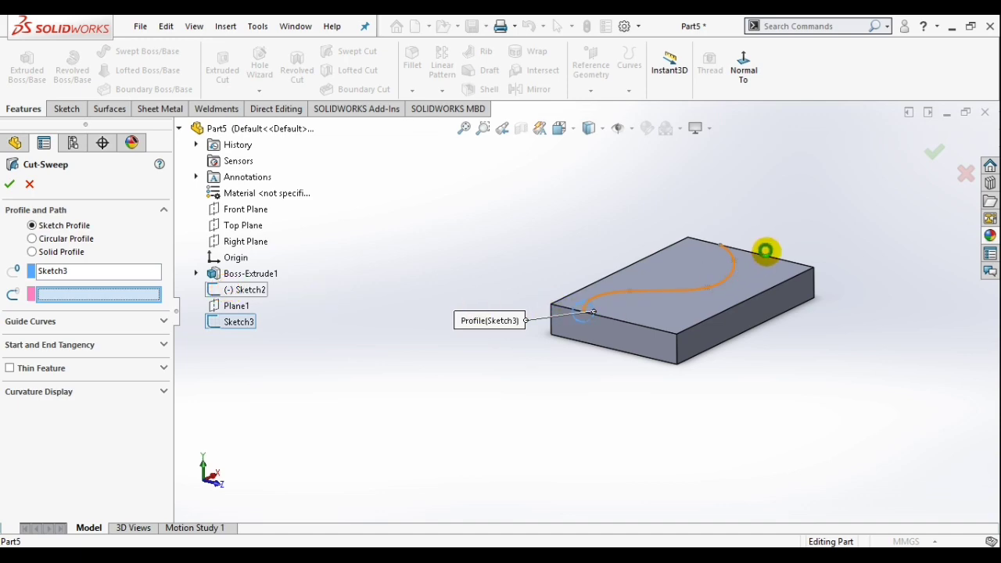
{"action": "left_click", "coordinate": [765, 251]}
{"action": "mouse_move", "coordinate": [783, 225]}
{"action": "middle_mouse_down"}
{"action": "mouse_move", "coordinate": [742, 277]}
{"action": "mouse_move", "coordinate": [749, 282]}
{"action": "middle_mouse_up"}
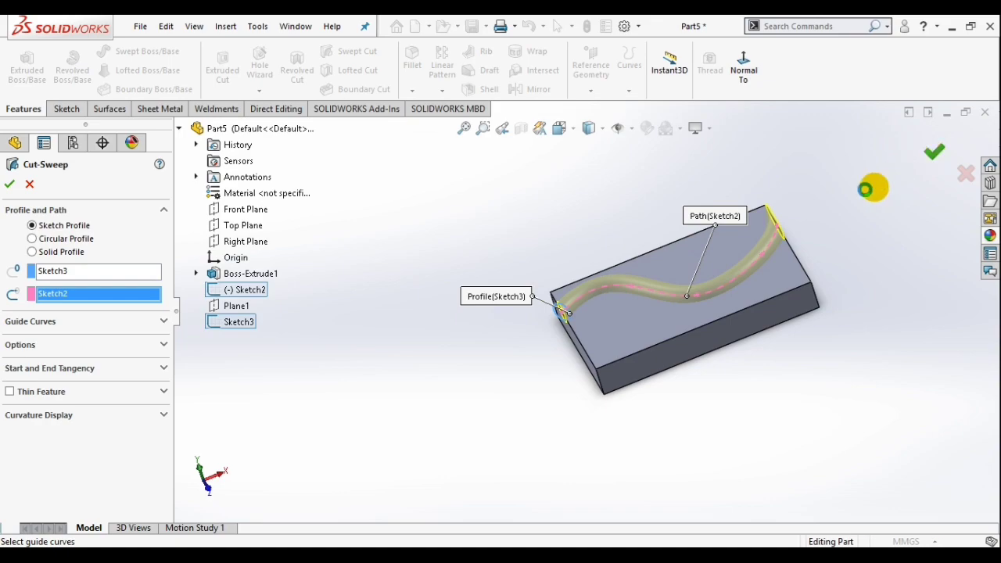
Examine the curved swept groove and its ends on the plate from several angles
{"action": "scroll", "coordinate": [760, 262], "scroll_direction": "down", "scroll_amount": 3}
{"action": "middle_click_drag", "start_coordinate": [720, 276], "coordinate": [778, 248]}
{"action": "left_click", "coordinate": [709, 281]}
{"action": "scroll", "coordinate": [708, 284], "scroll_direction": "up", "scroll_amount": 3}
{"action": "scroll", "coordinate": [708, 288], "scroll_direction": "up", "scroll_amount": 1}
{"action": "scroll", "coordinate": [648, 312], "scroll_direction": "down", "scroll_amount": 3}
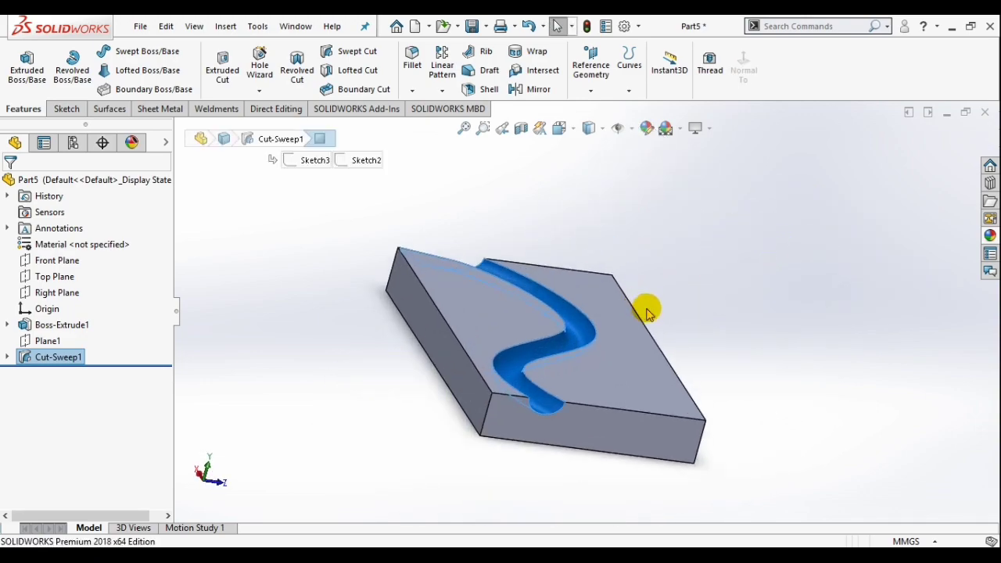
{"action": "middle_click_drag", "start_coordinate": [652, 312], "coordinate": [596, 295]}
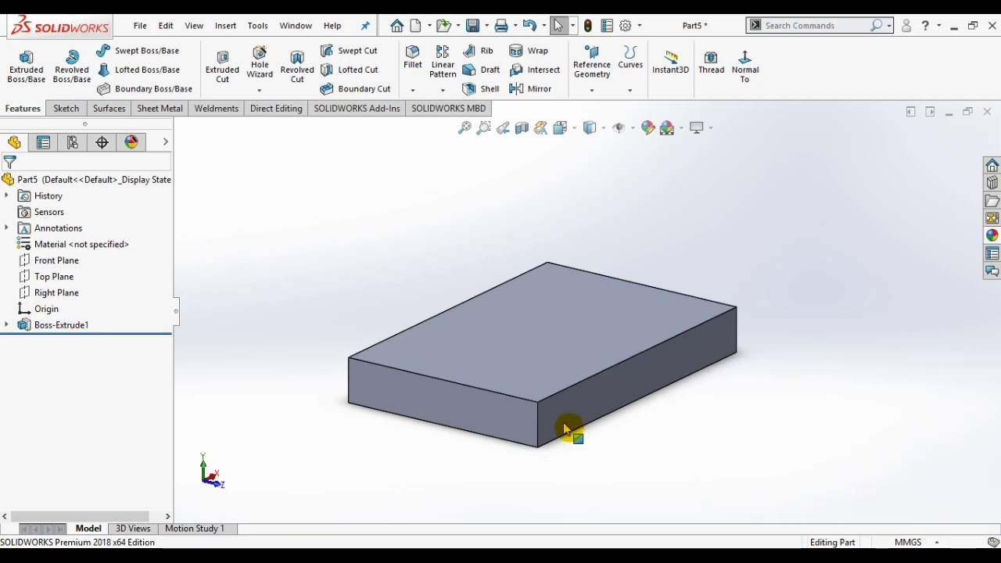
Sketch a circle of about 18 mm radius on the plain plate's end face, centered at the midpoint of its upper edge
{"action": "mouse_move", "coordinate": [577, 351]}
{"action": "middle_mouse_down"}
{"action": "mouse_move", "coordinate": [550, 313]}
{"action": "mouse_move", "coordinate": [574, 320]}
{"action": "mouse_move", "coordinate": [581, 362]}
{"action": "middle_mouse_up"}
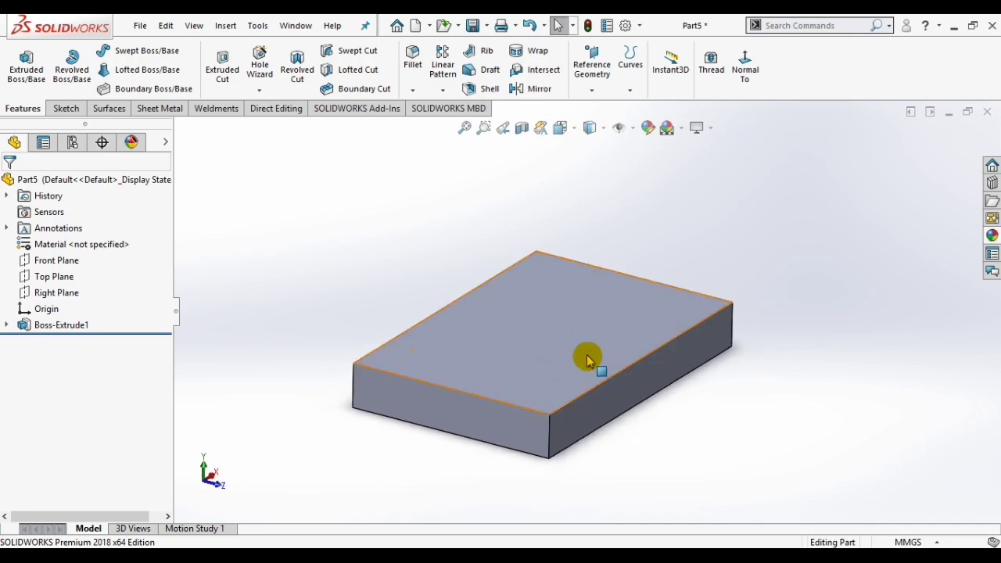
{"action": "left_click", "coordinate": [462, 408]}
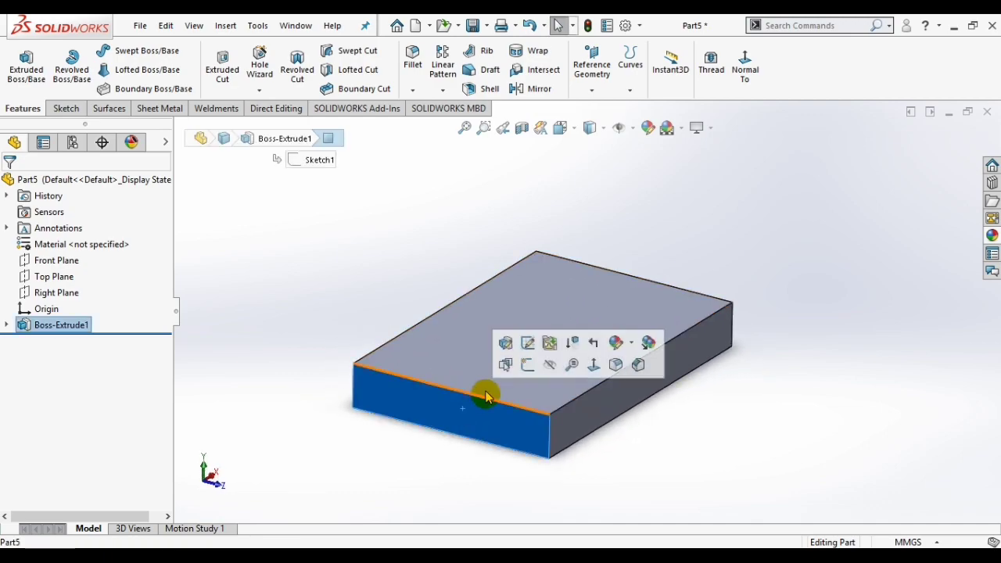
{"action": "left_click", "coordinate": [528, 366]}
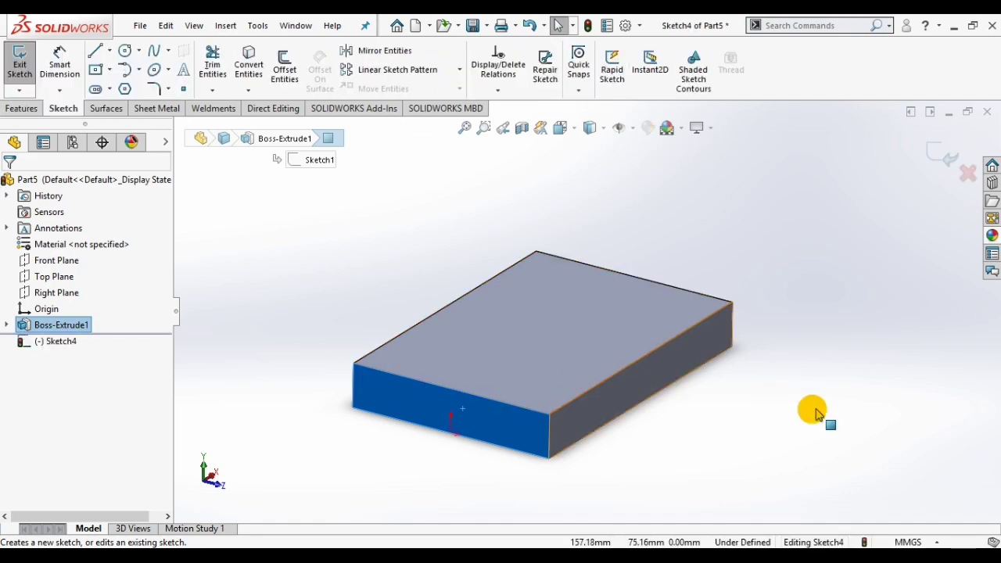
{"action": "key", "text": "space"}
{"action": "left_click", "coordinate": [957, 486]}
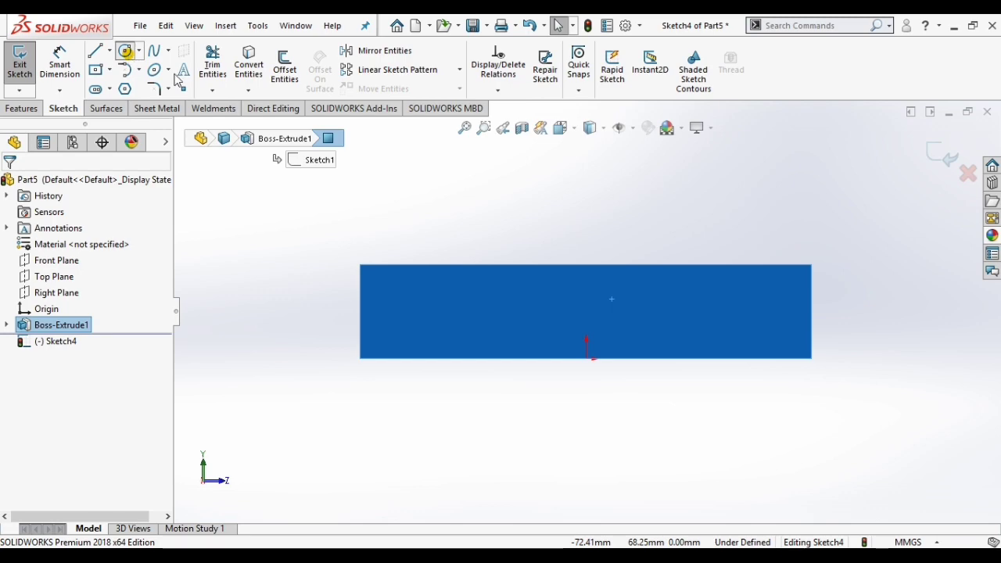
{"action": "left_click", "coordinate": [125, 51]}
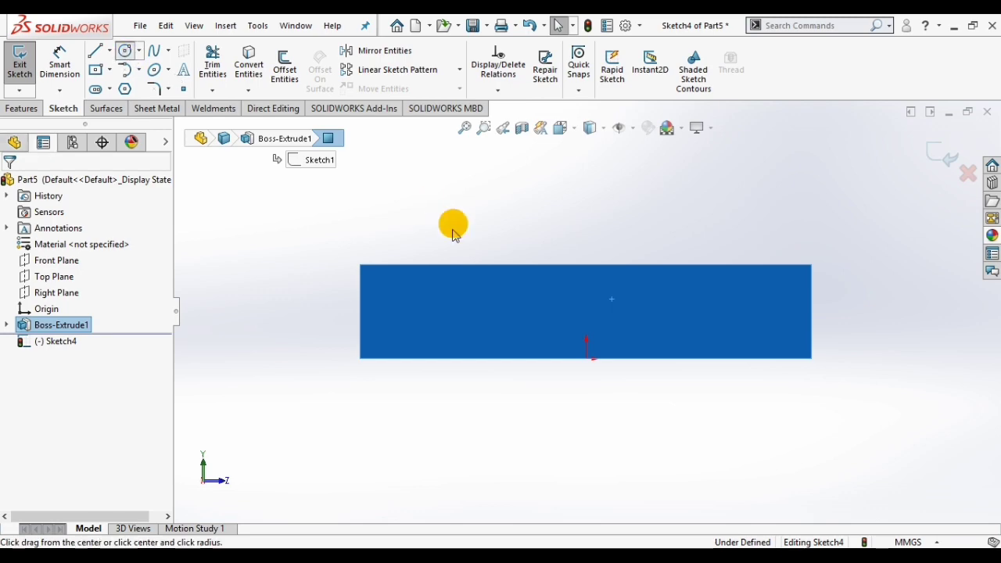
{"action": "left_click", "coordinate": [587, 266]}
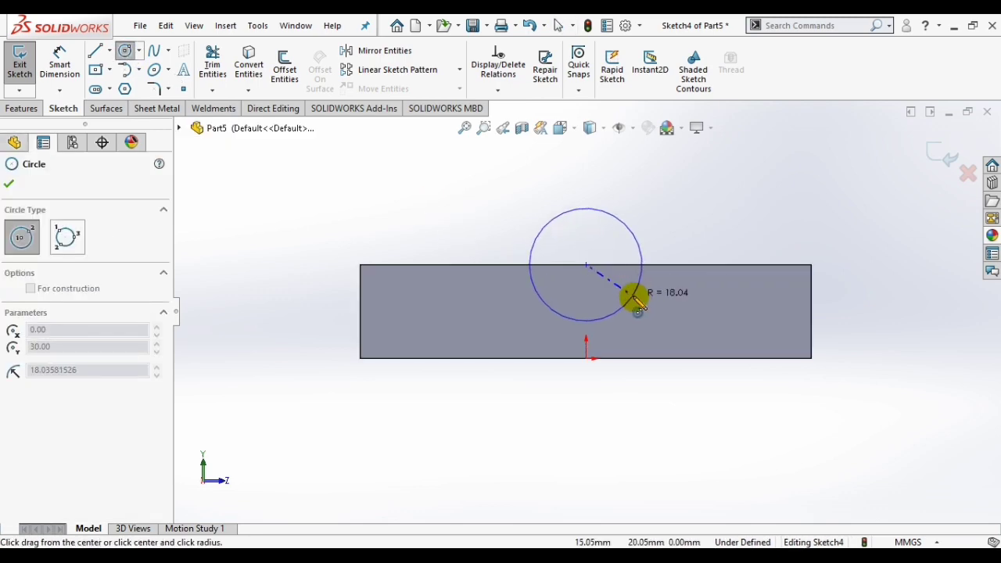
{"action": "left_click", "coordinate": [634, 295]}
Dimension the circle's diameter as 30 mm with Smart Dimension and close the sketch
{"action": "left_click", "coordinate": [125, 50]}
{"action": "left_click", "coordinate": [59, 62]}
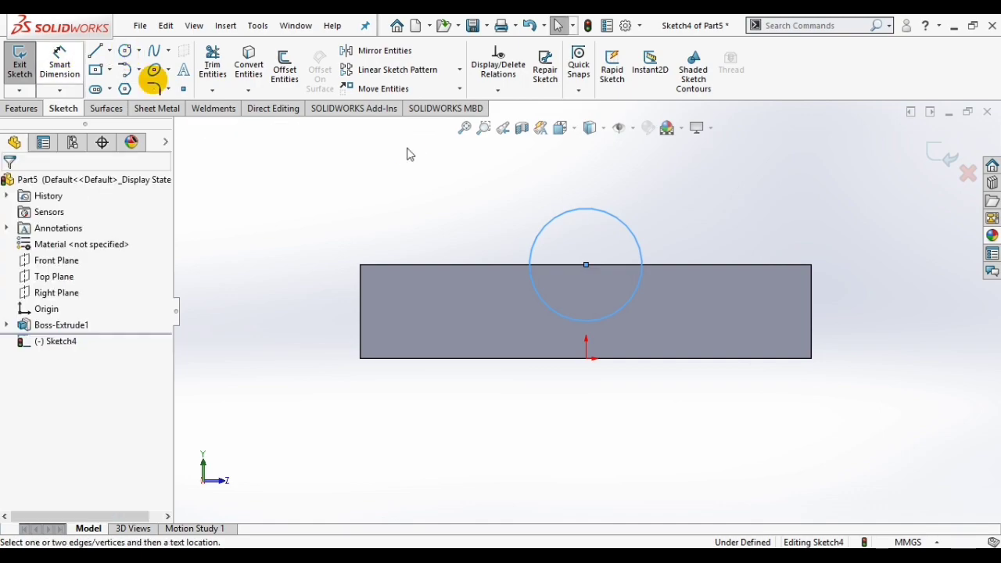
{"action": "left_click", "coordinate": [635, 239]}
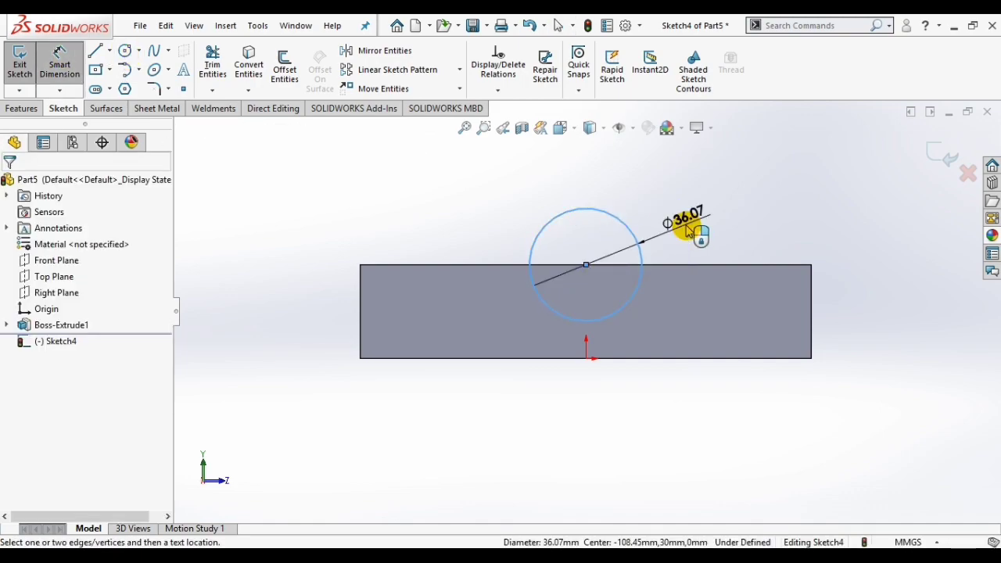
{"action": "left_click", "coordinate": [687, 231]}
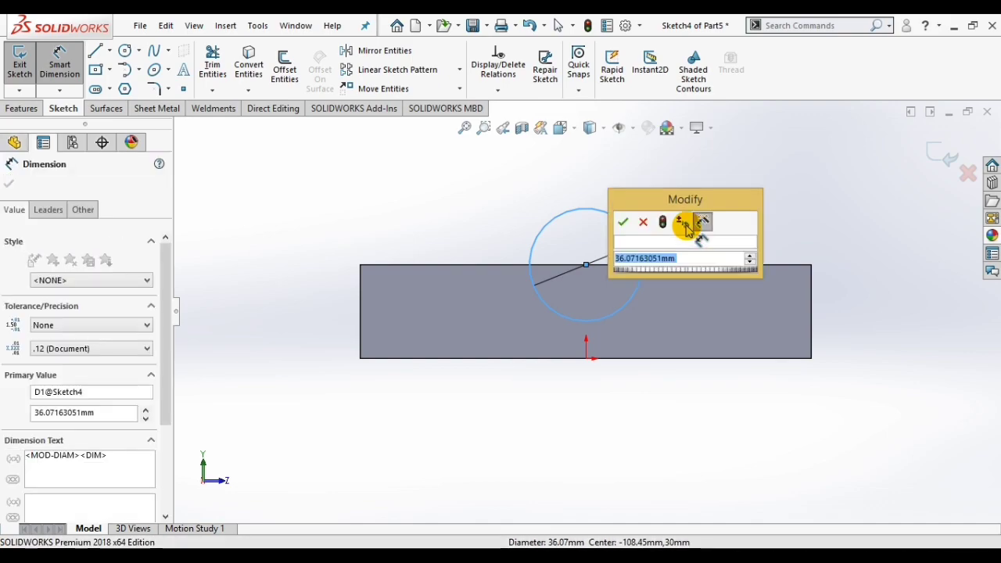
{"action": "key", "text": "Return"}
{"action": "left_click", "coordinate": [944, 156]}
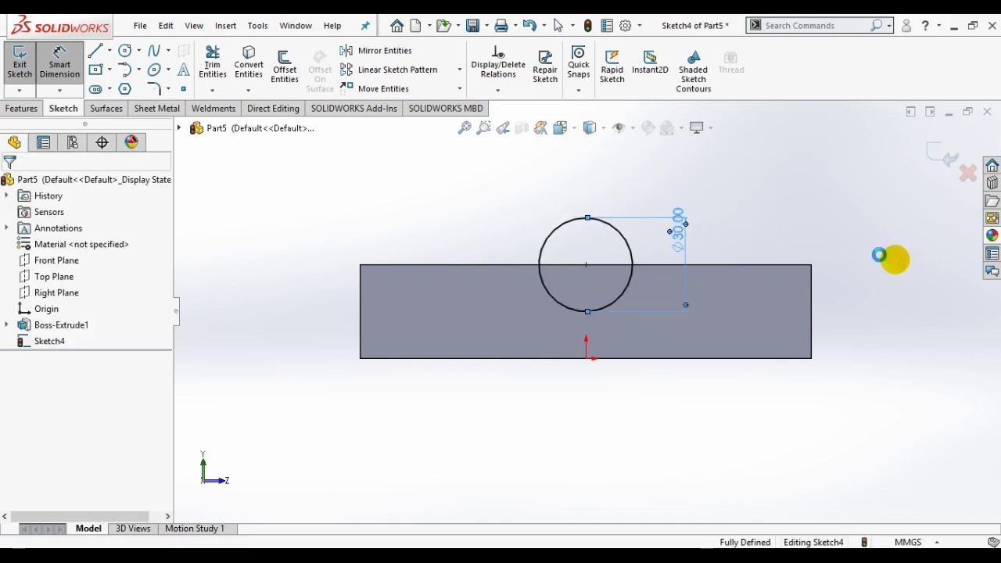
Sketch a center rectangle about 51 × 35 mm on the plate's opposite end face, centered at the upper edge's midpoint, and close the sketch
{"action": "mouse_move", "coordinate": [822, 259]}
{"action": "middle_mouse_down"}
{"action": "mouse_move", "coordinate": [764, 266]}
{"action": "mouse_move", "coordinate": [695, 302]}
{"action": "middle_mouse_up"}
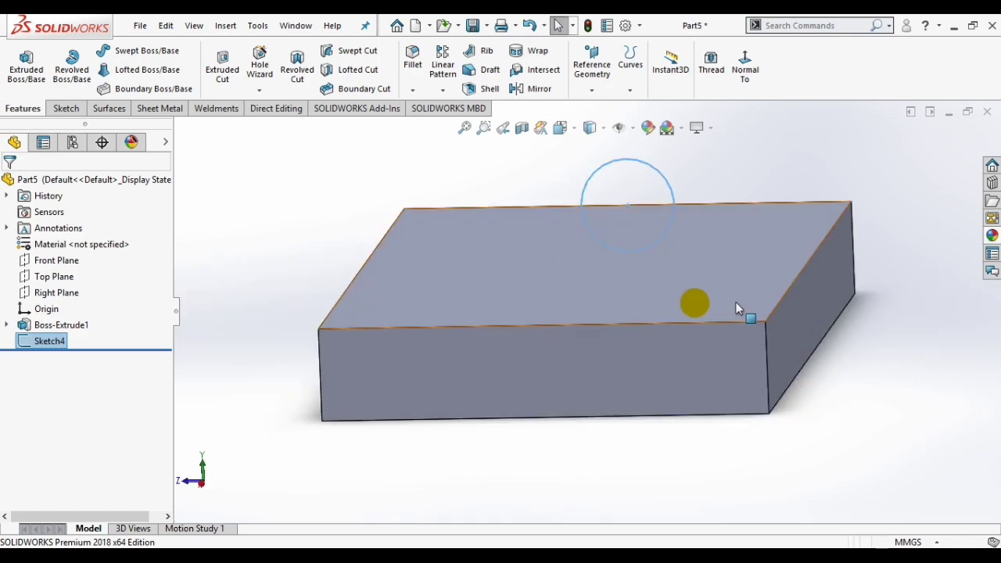
{"action": "left_click", "coordinate": [609, 370]}
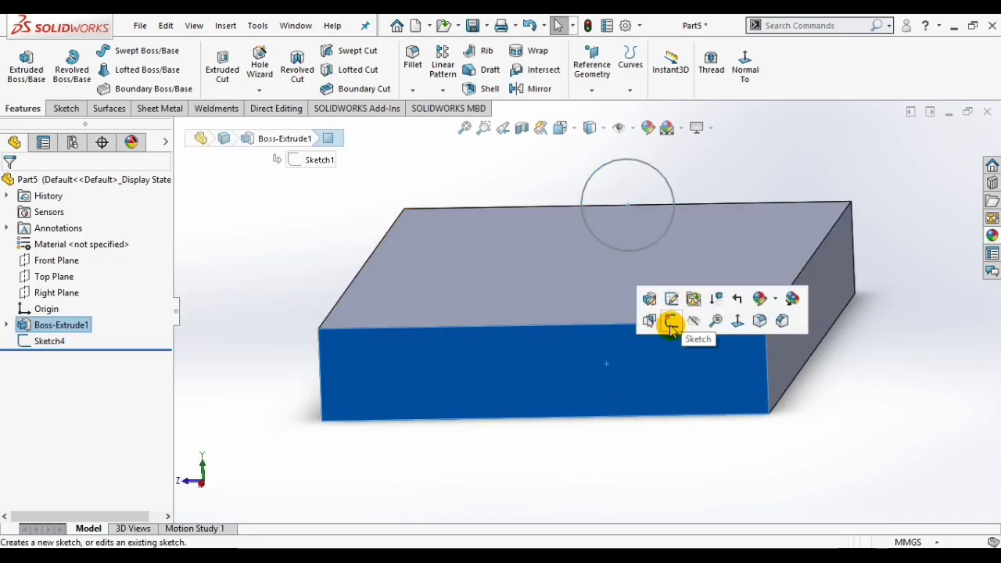
{"action": "left_click", "coordinate": [676, 324]}
{"action": "key", "text": "space"}
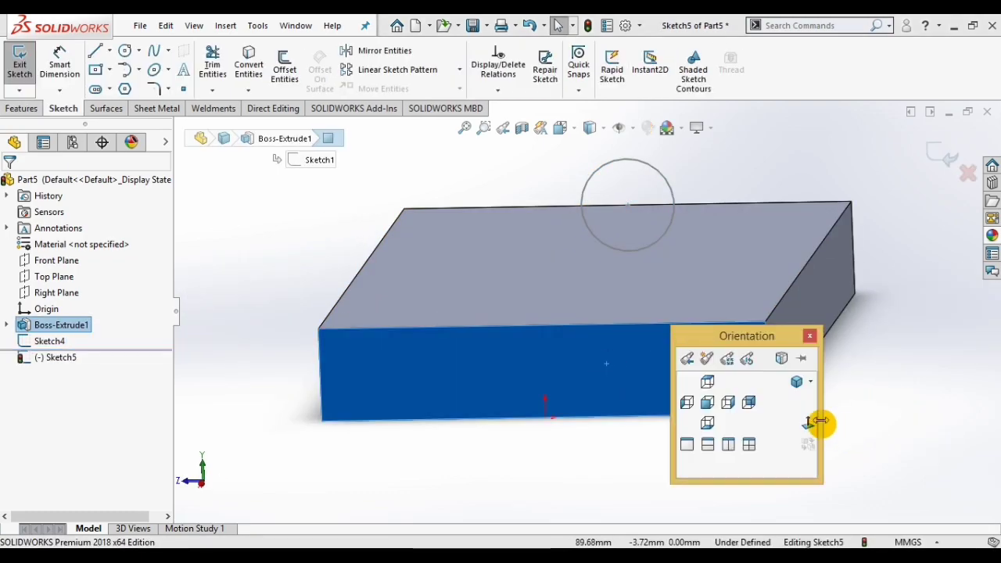
{"action": "left_click", "coordinate": [810, 423]}
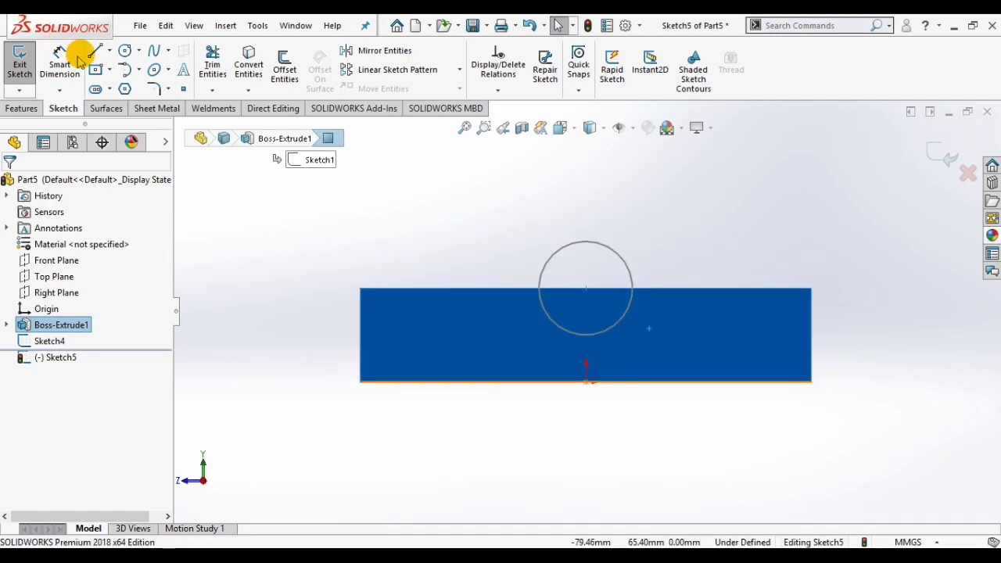
{"action": "left_click", "coordinate": [585, 288]}
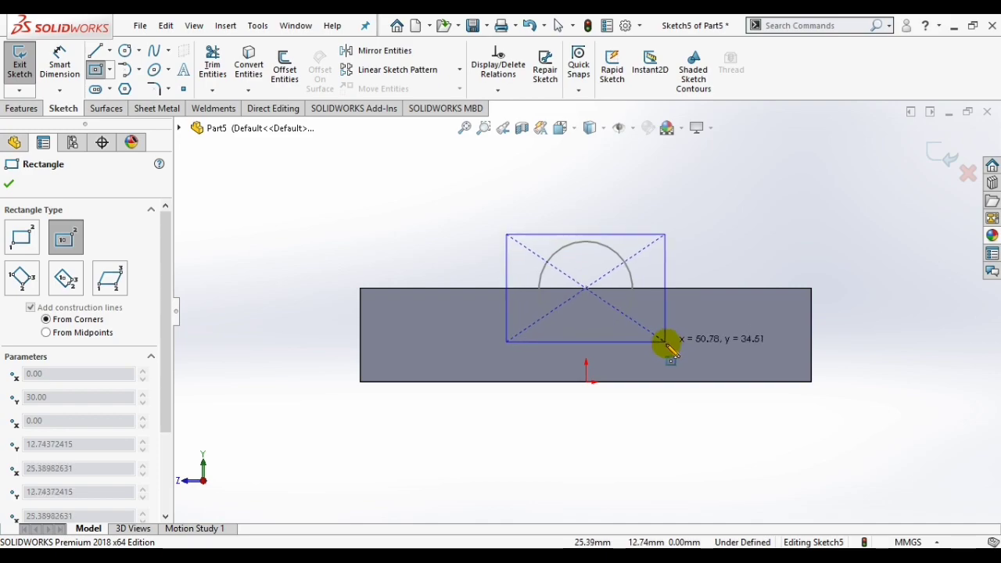
{"action": "left_click", "coordinate": [667, 343]}
{"action": "left_click", "coordinate": [53, 58]}
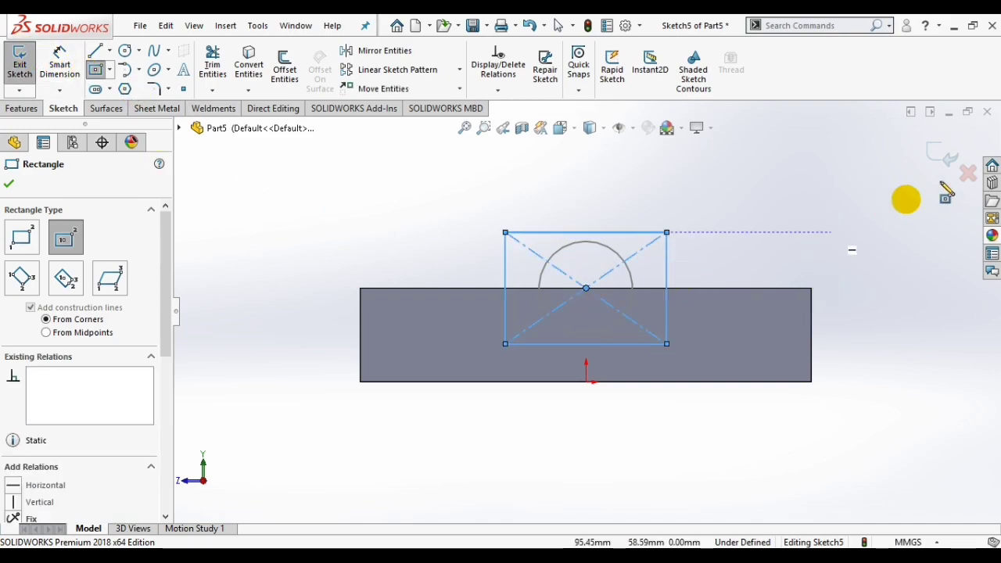
{"action": "left_click", "coordinate": [939, 159]}
{"action": "left_click", "coordinate": [939, 159]}
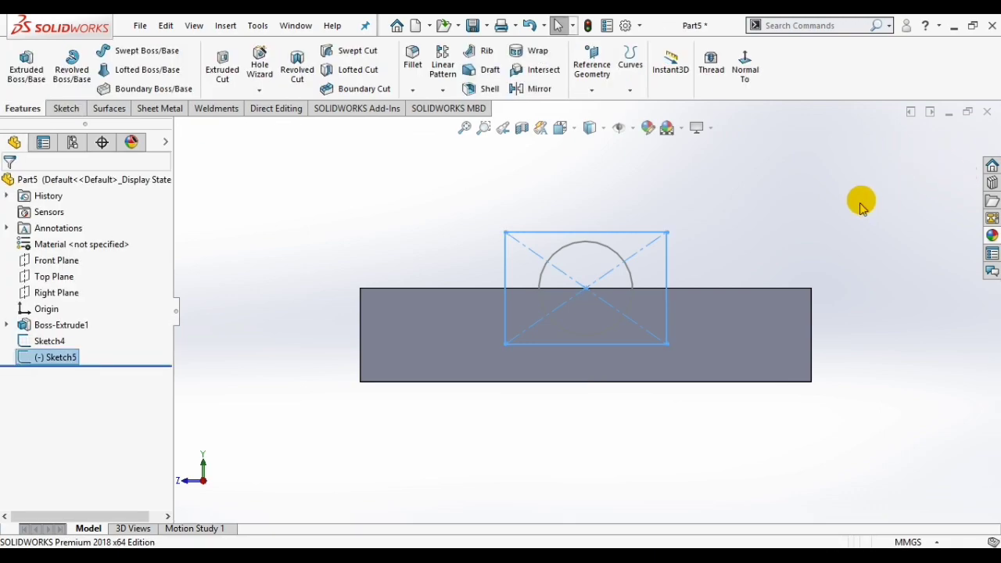
Set up a lofted cut with the rectangle sketch and the 30 mm circle sketch as profiles
{"action": "mouse_move", "coordinate": [730, 239]}
{"action": "middle_mouse_down"}
{"action": "mouse_move", "coordinate": [766, 230]}
{"action": "mouse_move", "coordinate": [809, 284]}
{"action": "mouse_move", "coordinate": [814, 245]}
{"action": "mouse_move", "coordinate": [838, 279]}
{"action": "mouse_move", "coordinate": [809, 269]}
{"action": "mouse_move", "coordinate": [827, 253]}
{"action": "mouse_move", "coordinate": [839, 263]}
{"action": "mouse_move", "coordinate": [843, 253]}
{"action": "mouse_move", "coordinate": [862, 257]}
{"action": "mouse_move", "coordinate": [851, 259]}
{"action": "middle_mouse_up"}
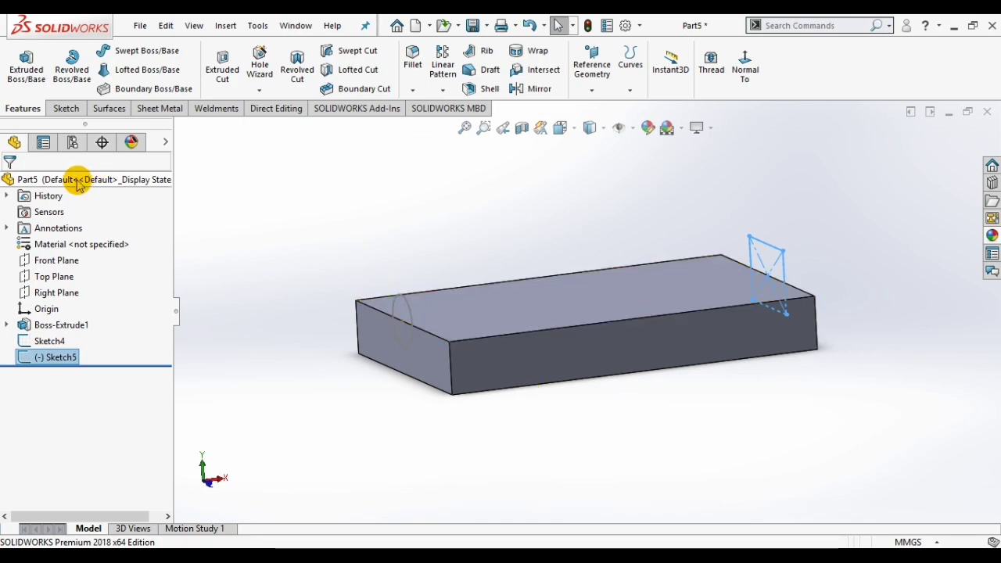
{"action": "left_click", "coordinate": [369, 75]}
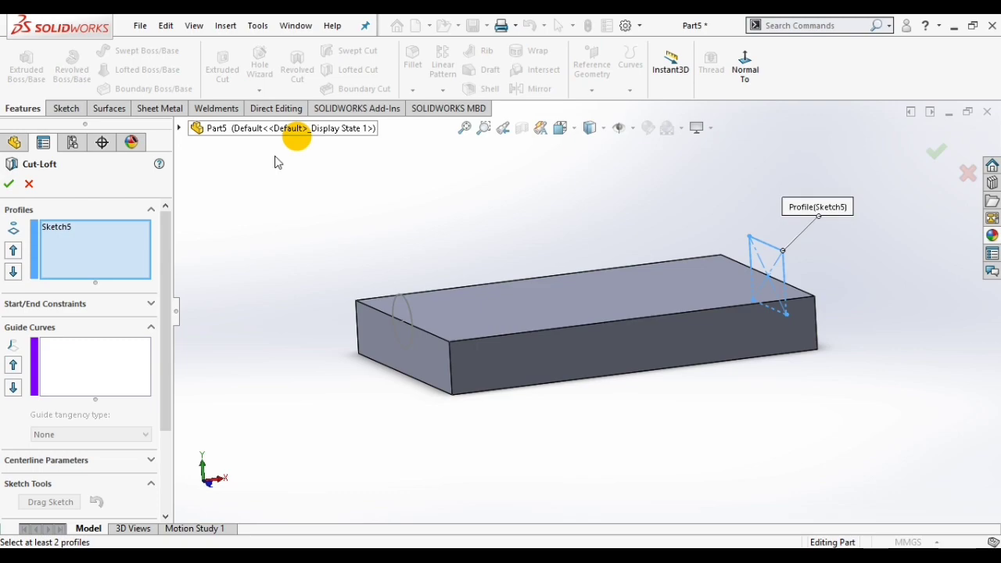
{"action": "left_click", "coordinate": [182, 130]}
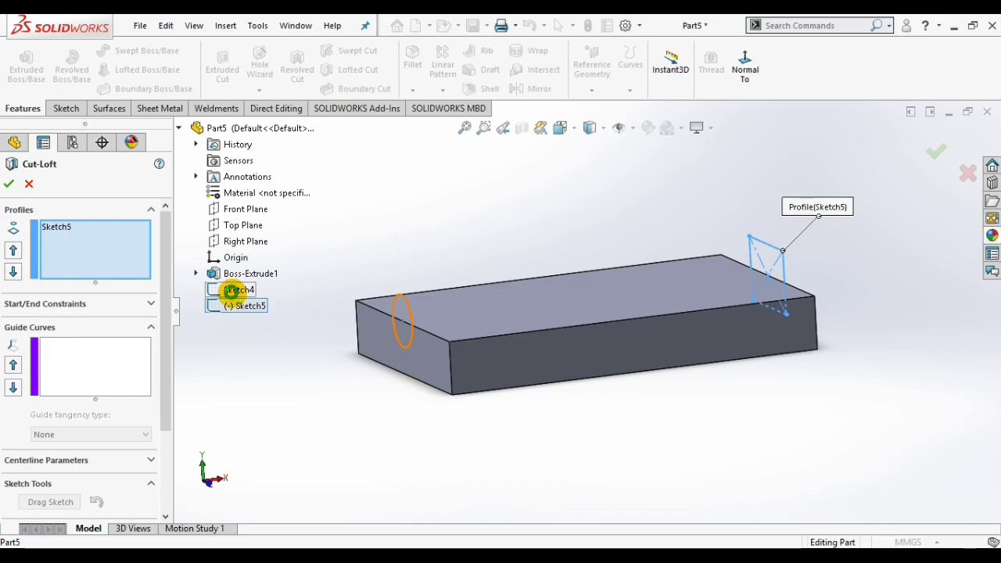
{"action": "left_click", "coordinate": [232, 291]}
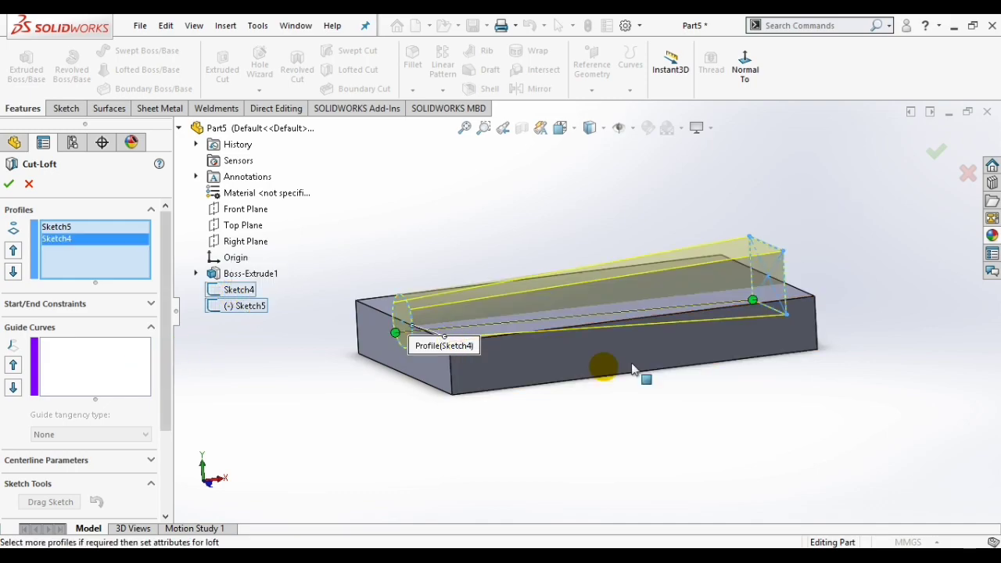
{"action": "mouse_move", "coordinate": [635, 368]}
{"action": "middle_mouse_down"}
{"action": "mouse_move", "coordinate": [631, 349]}
{"action": "mouse_move", "coordinate": [693, 391]}
{"action": "mouse_move", "coordinate": [673, 384]}
{"action": "middle_mouse_up"}
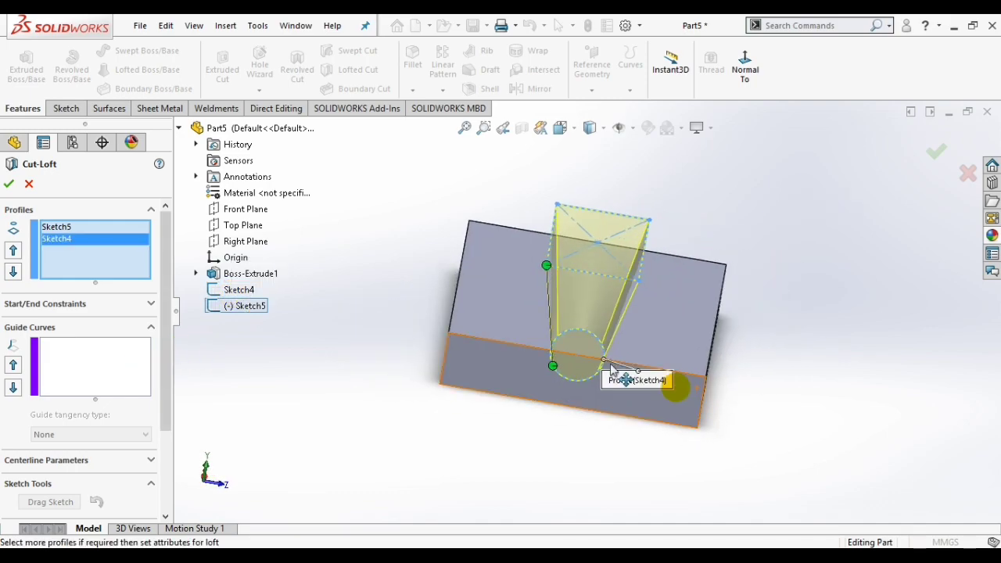
Move the loft connector's end point along the 30 mm circle and complete the lofted cut between the rectangle and circle profiles
{"action": "scroll", "coordinate": [565, 368], "scroll_direction": "down", "scroll_amount": 2}
{"action": "left_click_drag", "start_coordinate": [546, 372], "coordinate": [557, 324]}
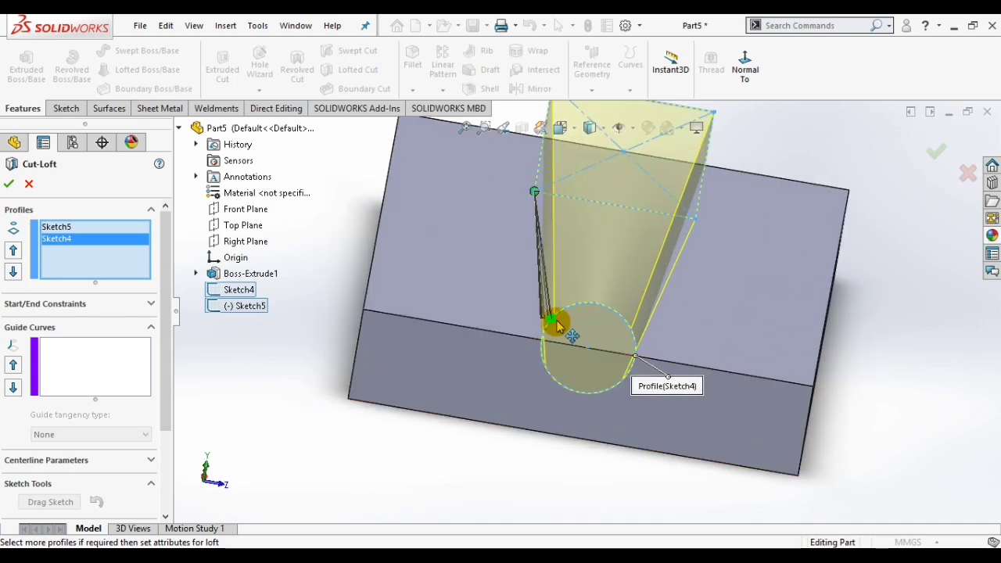
{"action": "mouse_move", "coordinate": [562, 320]}
{"action": "middle_mouse_down"}
{"action": "mouse_move", "coordinate": [604, 347]}
{"action": "mouse_move", "coordinate": [608, 362]}
{"action": "mouse_move", "coordinate": [612, 344]}
{"action": "mouse_move", "coordinate": [665, 335]}
{"action": "mouse_move", "coordinate": [838, 229]}
{"action": "middle_mouse_up"}
{"action": "scroll", "coordinate": [608, 357], "scroll_direction": "up", "scroll_amount": 2}
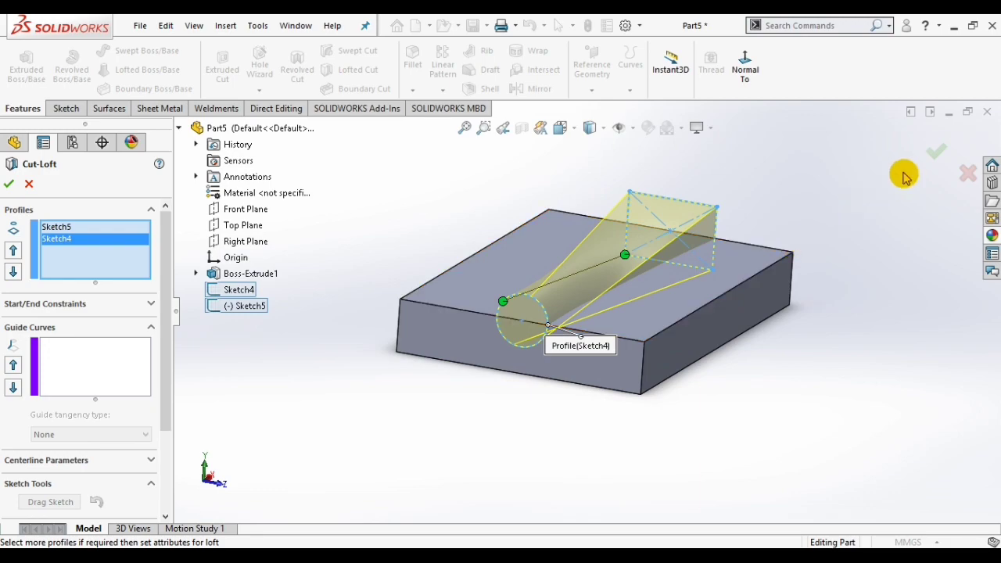
{"action": "left_click", "coordinate": [943, 149]}
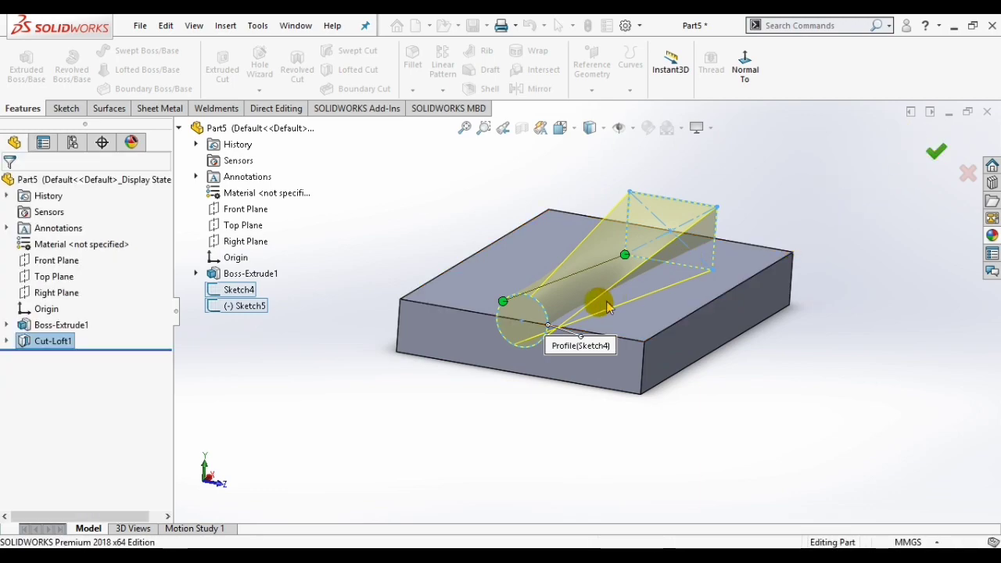
Examine the lofted cut's faces from the circular opening to the rectangular end of the plate
{"action": "middle_click_drag", "start_coordinate": [599, 297], "coordinate": [574, 306]}
{"action": "scroll", "coordinate": [543, 286], "scroll_direction": "down", "scroll_amount": 3}
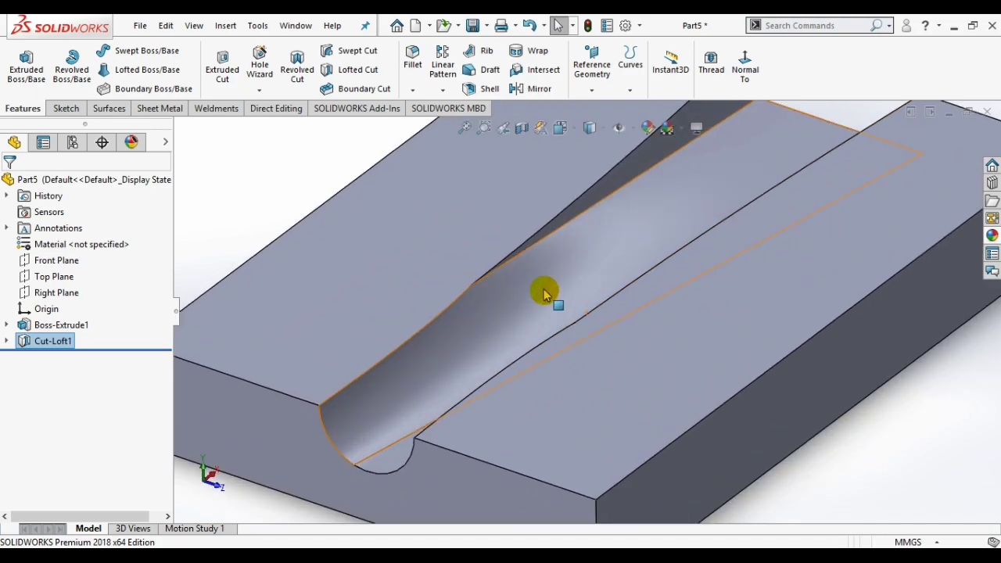
{"action": "left_click", "coordinate": [542, 287]}
{"action": "scroll", "coordinate": [642, 295], "scroll_direction": "up", "scroll_amount": 3}
{"action": "middle_click_drag", "start_coordinate": [641, 294], "coordinate": [653, 380]}
{"action": "left_click", "coordinate": [663, 357]}
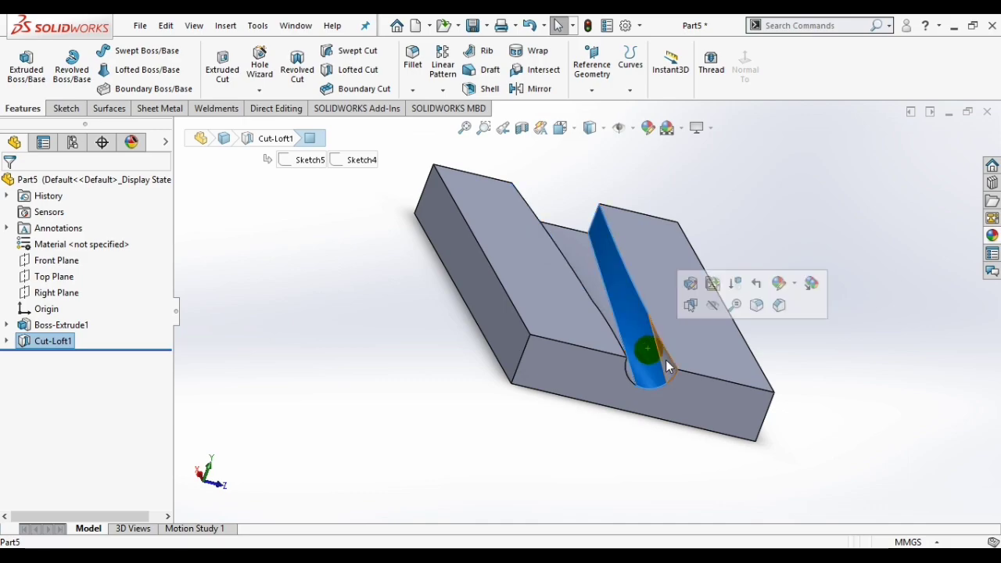
{"action": "middle_click_drag", "start_coordinate": [577, 286], "coordinate": [471, 172]}
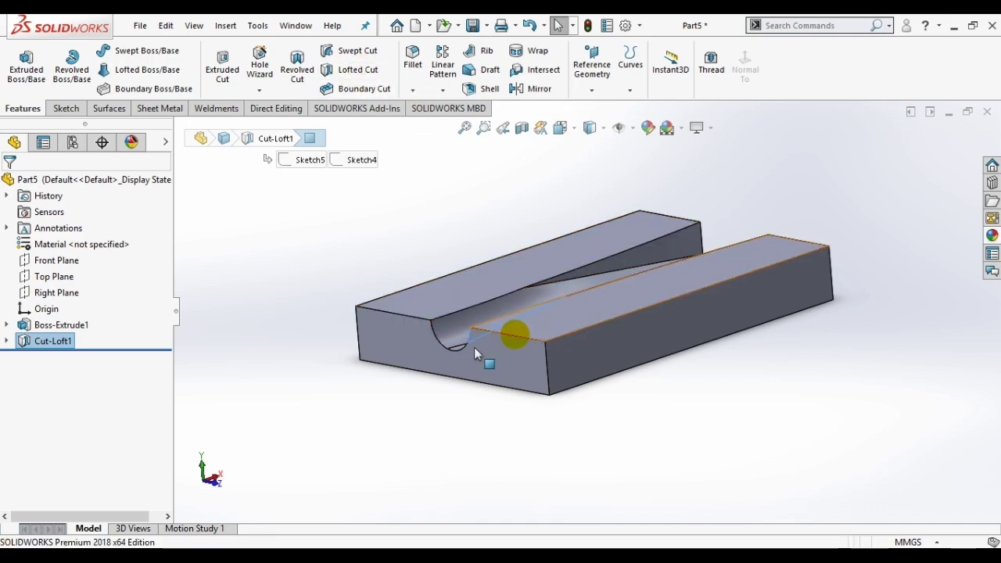
{"action": "scroll", "coordinate": [365, 314], "scroll_direction": "up", "scroll_amount": 1}
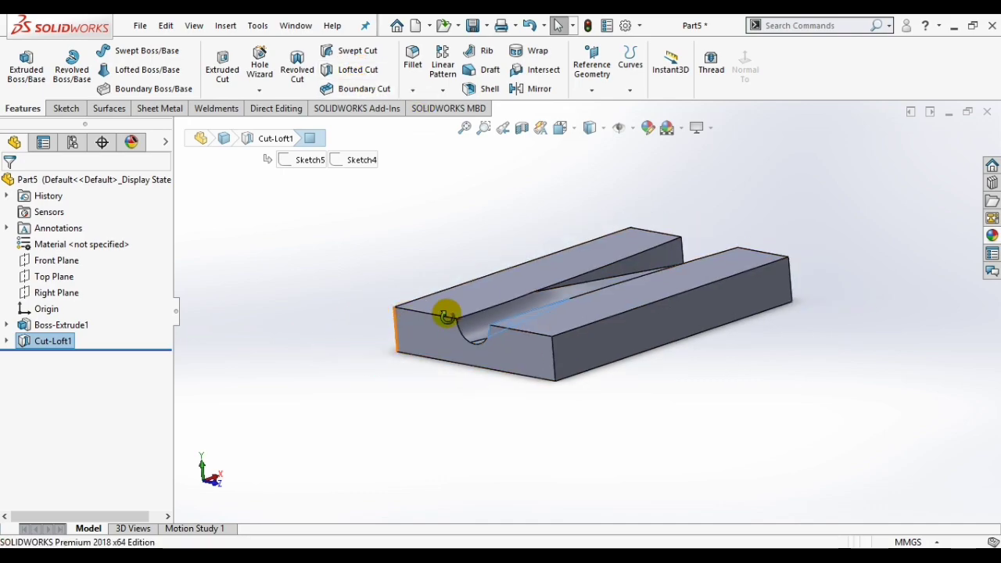
{"action": "middle_click_drag", "start_coordinate": [448, 310], "coordinate": [448, 346]}
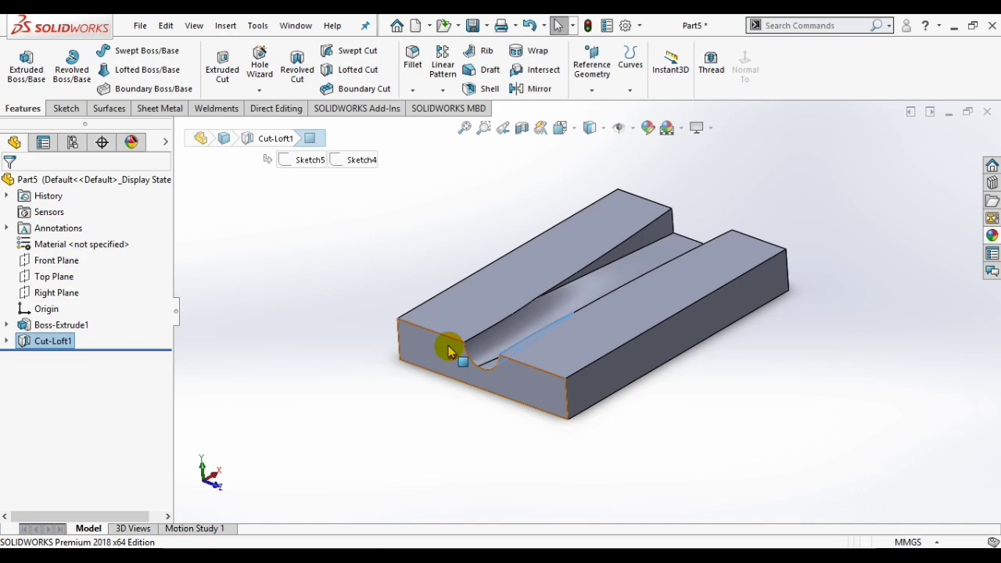
Undo the lofted cut and select the circle and rectangle profiles to point them out
{"action": "key", "text": "ctrl+z"}
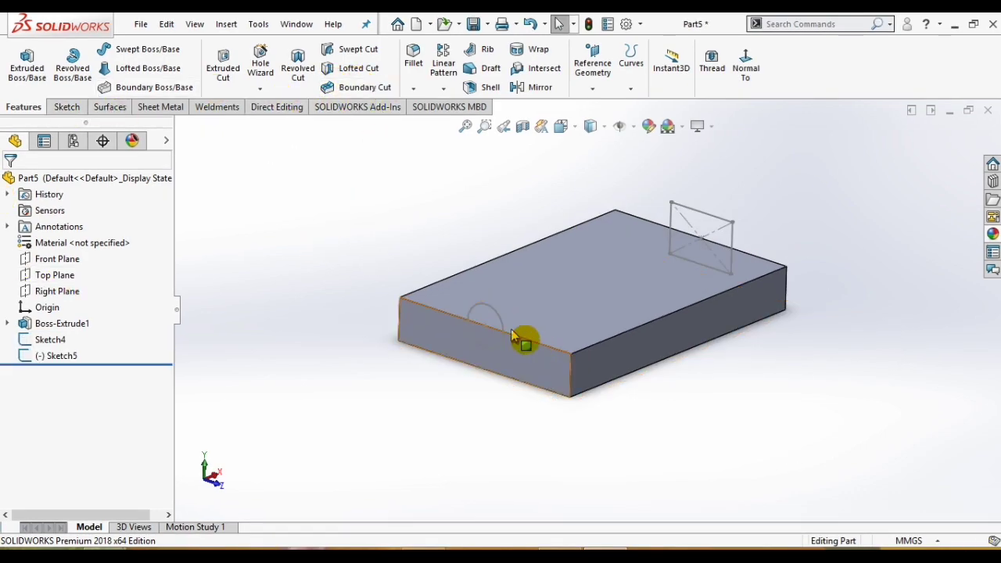
{"action": "left_click", "coordinate": [559, 333]}
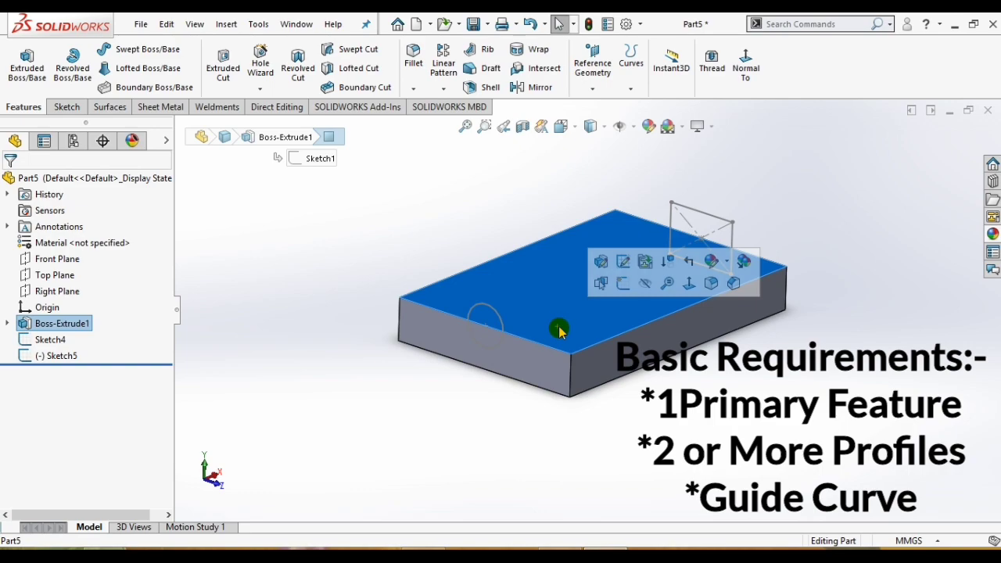
{"action": "left_click", "coordinate": [496, 310]}
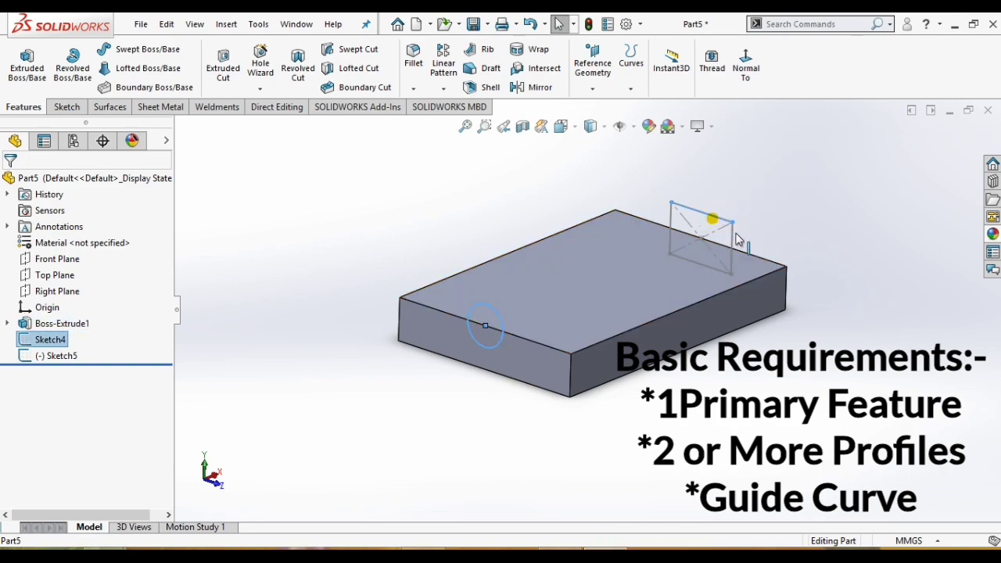
{"action": "left_click", "coordinate": [712, 219], "text": "ctrl"}
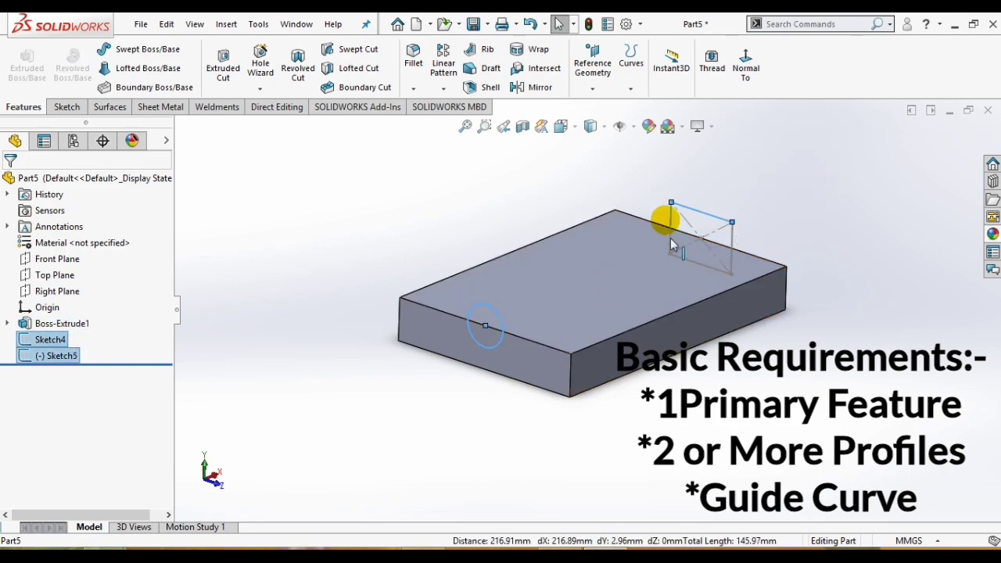
{"action": "left_click", "coordinate": [768, 370]}
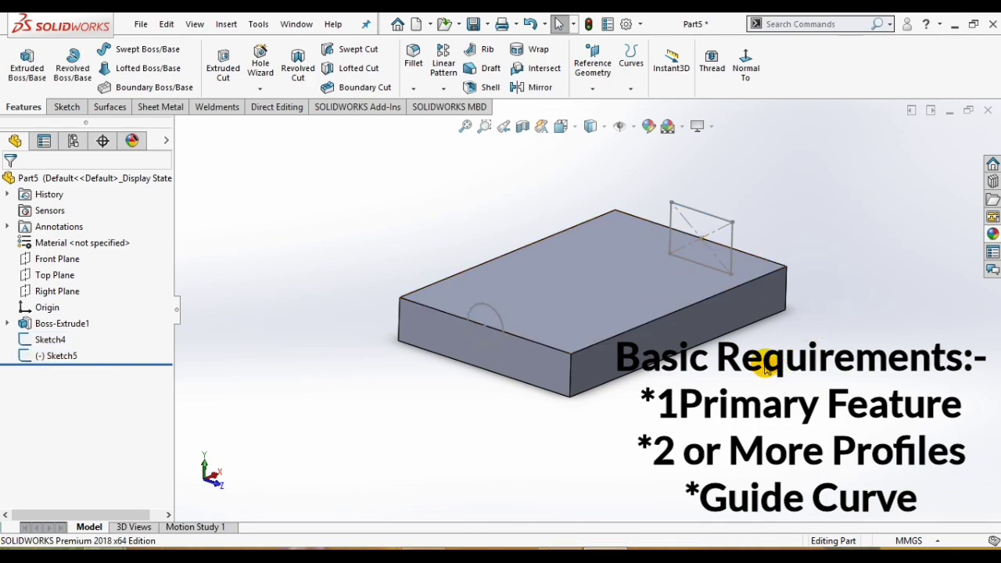
{"action": "middle_click_drag", "start_coordinate": [751, 362], "coordinate": [713, 348]}
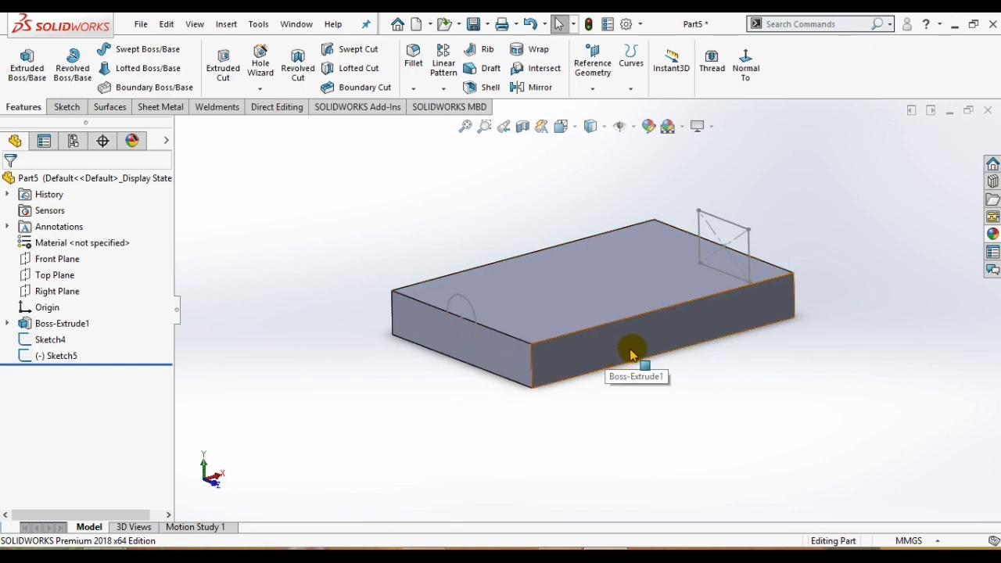
Sketch a four-point, downward-sagging spline on the Front Plane from the circle's center to the rectangle's center along the plate
{"action": "left_click", "coordinate": [67, 264]}
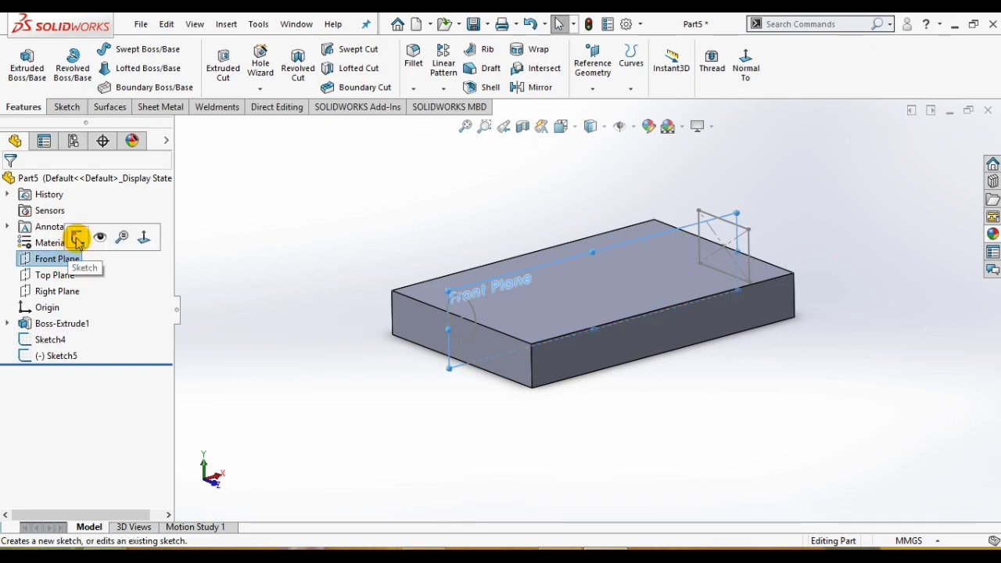
{"action": "left_click", "coordinate": [77, 236]}
{"action": "key", "text": "space"}
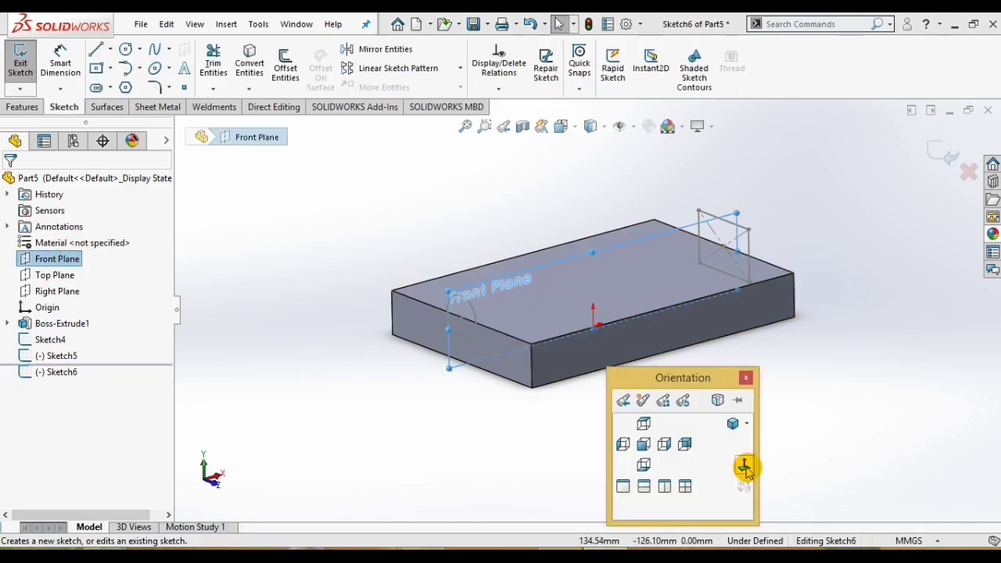
{"action": "left_click", "coordinate": [744, 468]}
{"action": "left_click", "coordinate": [429, 442]}
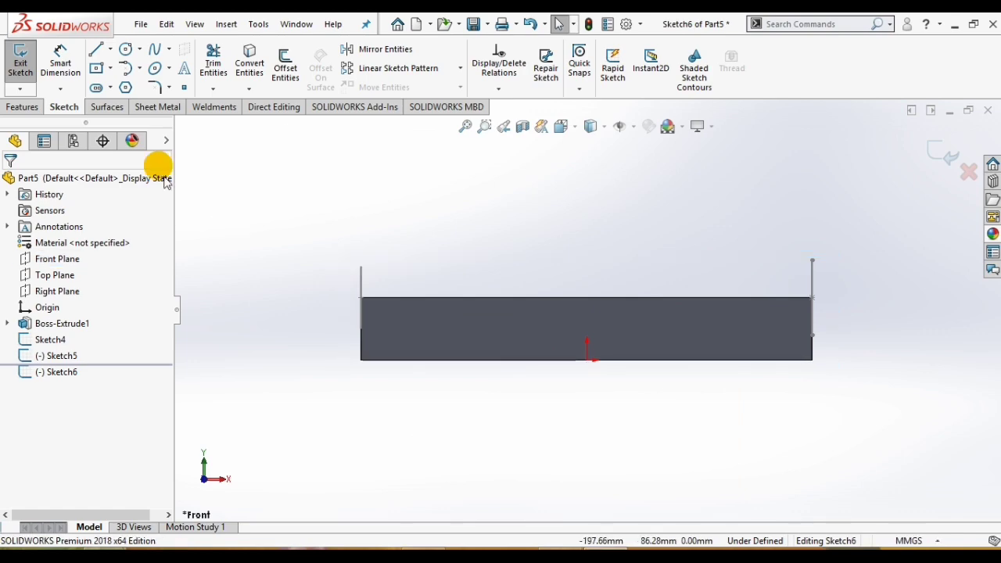
{"action": "left_click", "coordinate": [156, 52]}
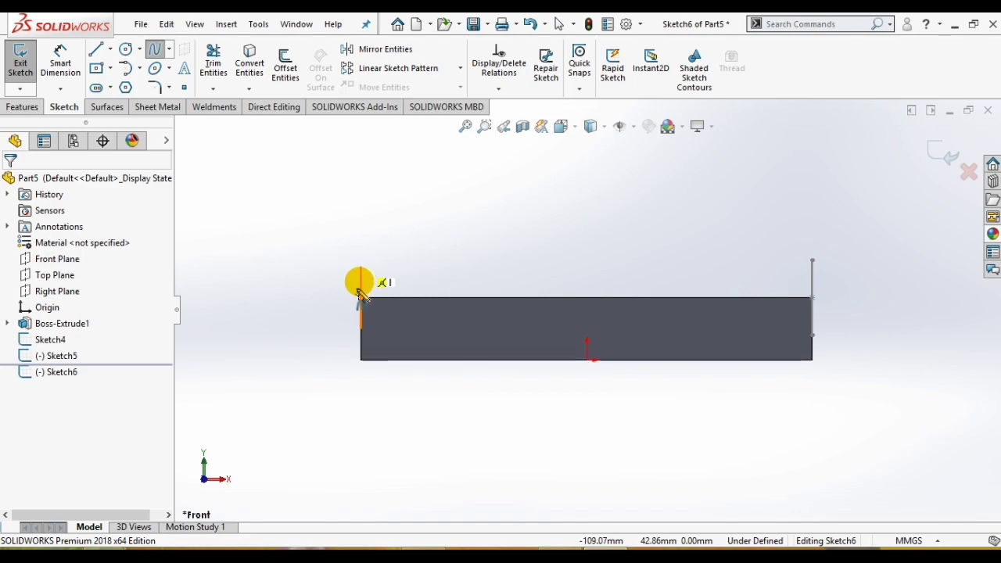
{"action": "left_click", "coordinate": [540, 321]}
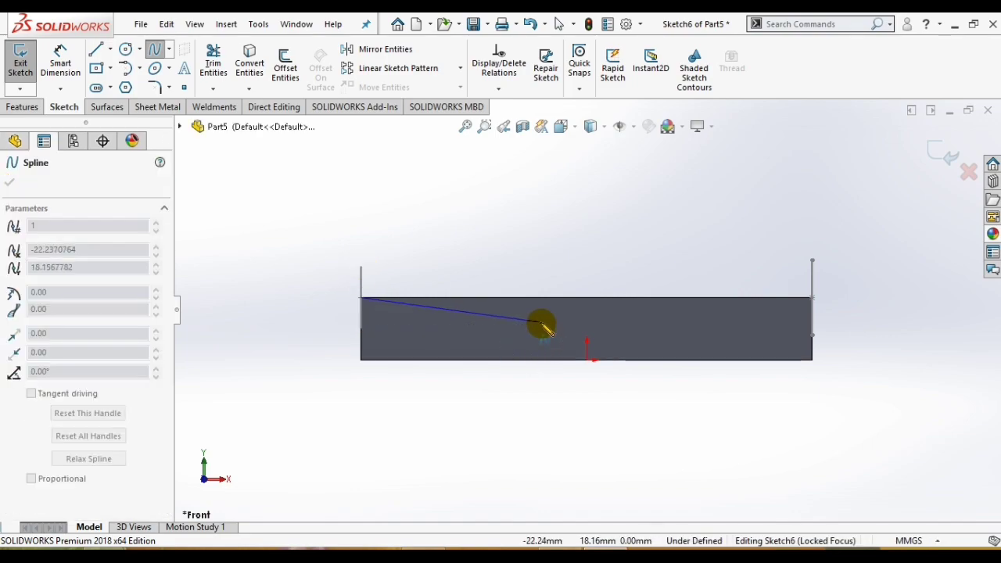
{"action": "left_click", "coordinate": [671, 322]}
{"action": "left_click", "coordinate": [679, 321]}
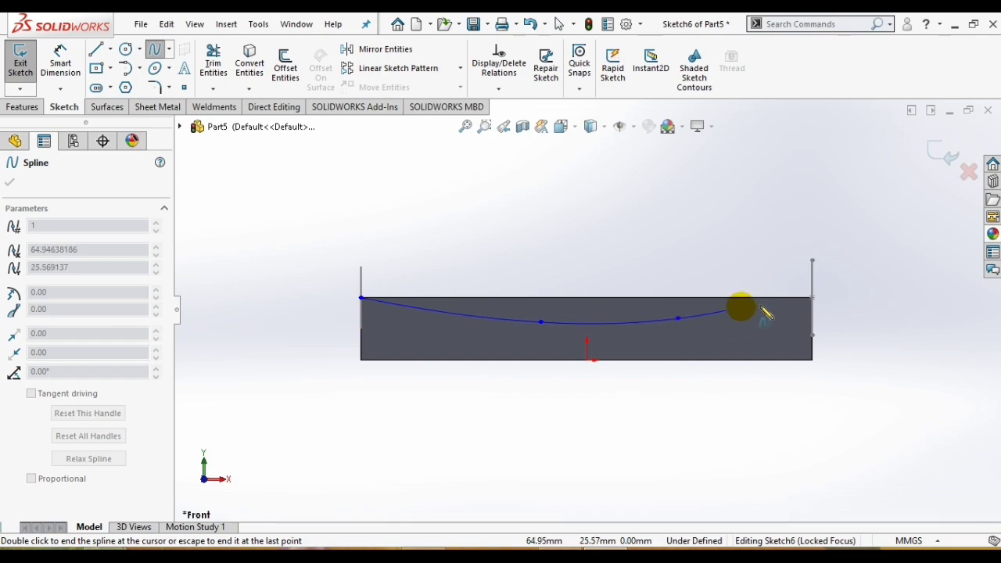
{"action": "left_click", "coordinate": [813, 299]}
{"action": "left_click", "coordinate": [156, 59]}
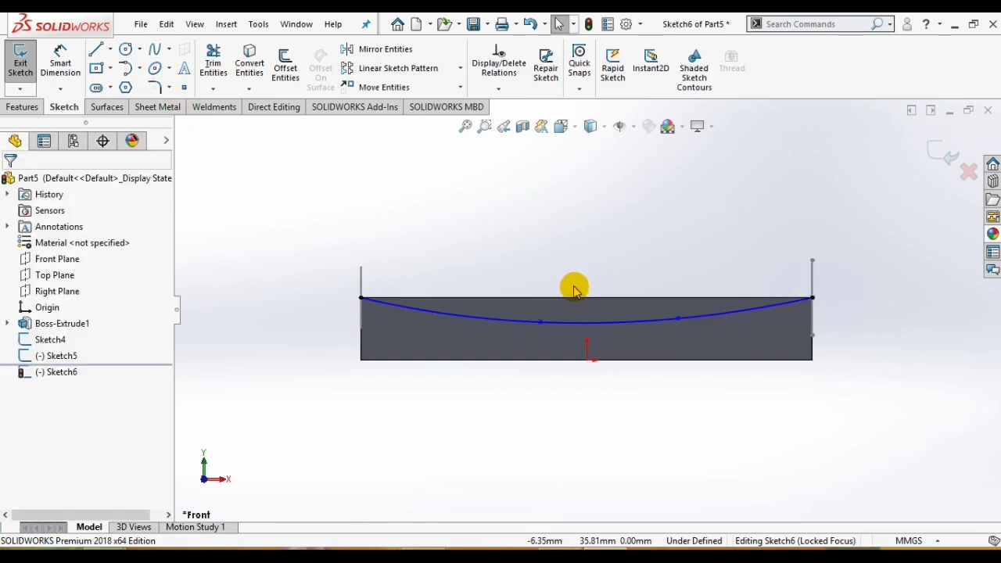
Move the spline's interior point nearest the circle to about X -29, Y 15 mm to deepen the curve
{"action": "middle_click_drag", "start_coordinate": [576, 286], "coordinate": [606, 348]}
{"action": "scroll", "coordinate": [459, 341], "scroll_direction": "down", "scroll_amount": 4}
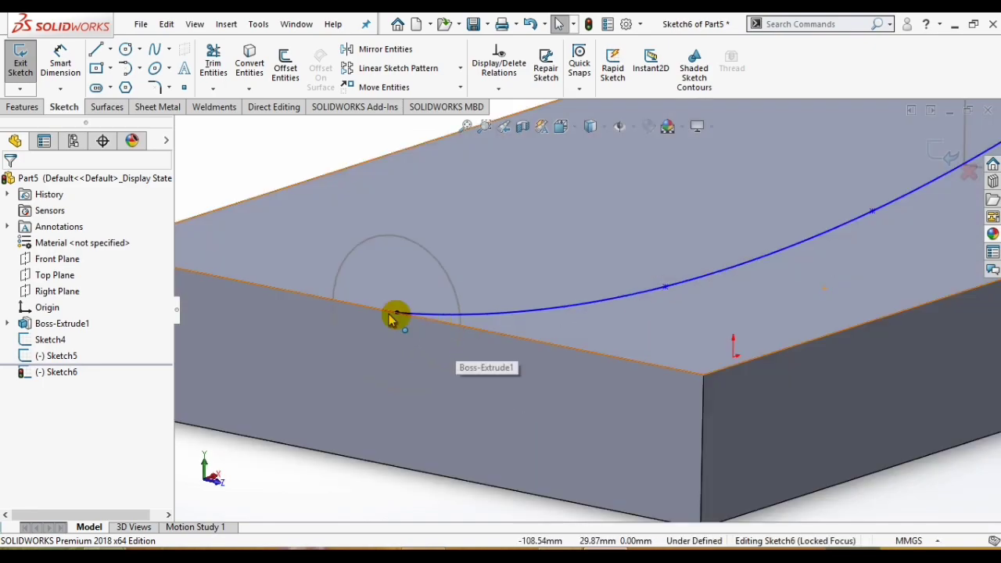
{"action": "left_click_drag", "start_coordinate": [396, 312], "coordinate": [496, 328]}
{"action": "scroll", "coordinate": [500, 327], "scroll_direction": "up", "scroll_amount": 4}
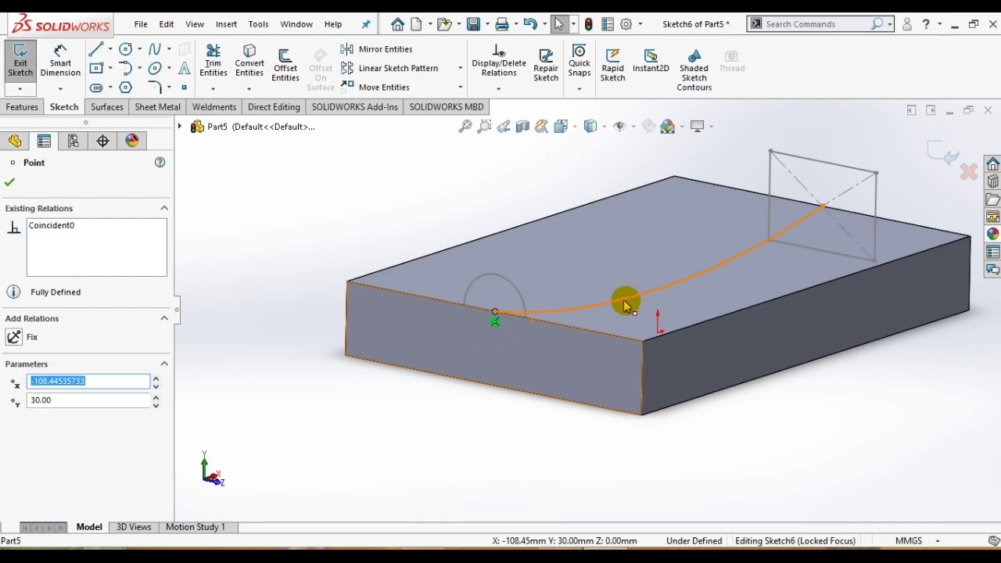
{"action": "left_click_drag", "start_coordinate": [625, 305], "coordinate": [603, 313]}
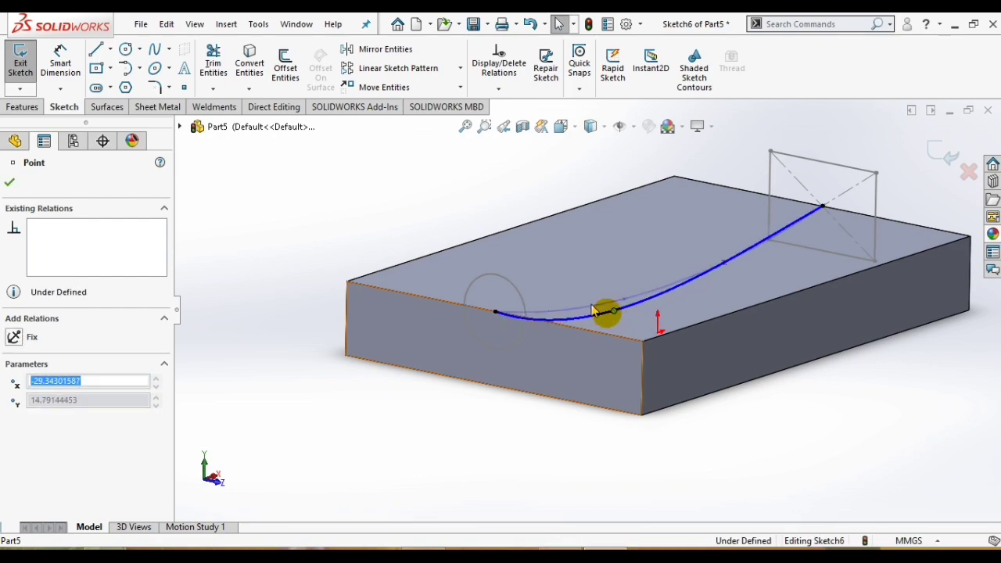
{"action": "middle_click_drag", "start_coordinate": [603, 313], "coordinate": [547, 285]}
{"action": "scroll", "coordinate": [435, 295], "scroll_direction": "down", "scroll_amount": 1}
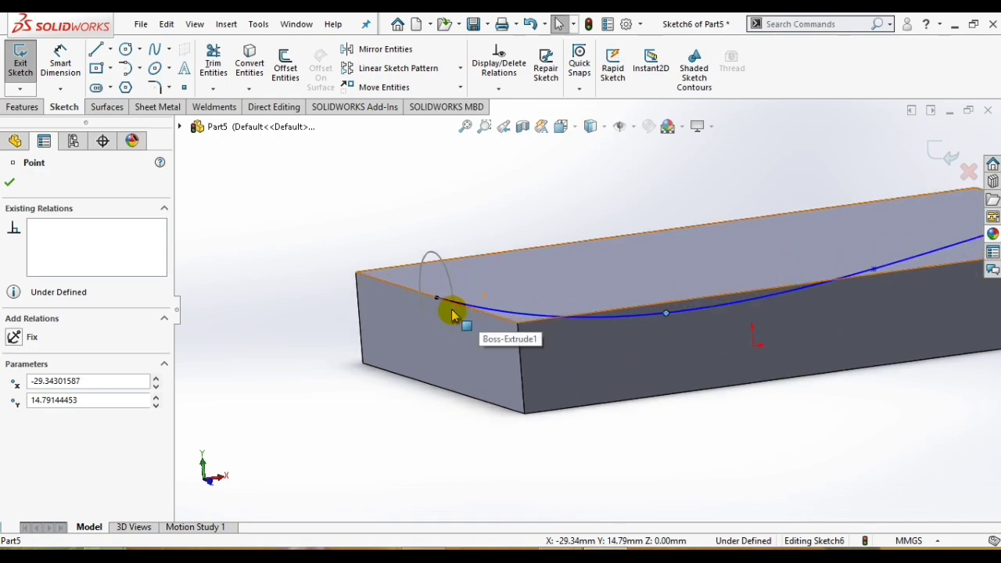
Delete the coincident relations holding the spline's two endpoints at the circle's and rectangle's centers
{"action": "left_click", "coordinate": [436, 302]}
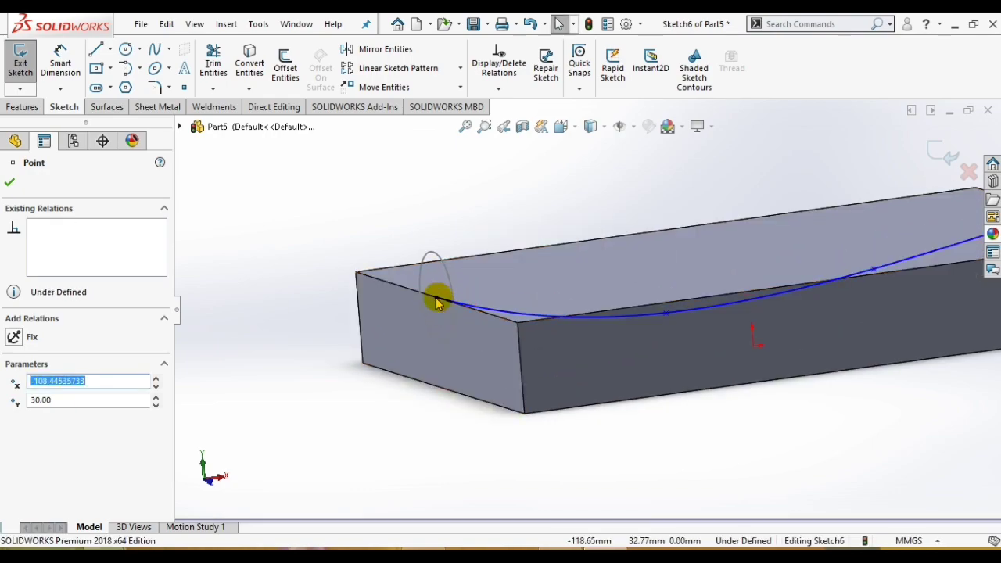
{"action": "scroll", "coordinate": [744, 312], "scroll_direction": "up", "scroll_amount": 3}
{"action": "scroll", "coordinate": [742, 281], "scroll_direction": "down", "scroll_amount": 3}
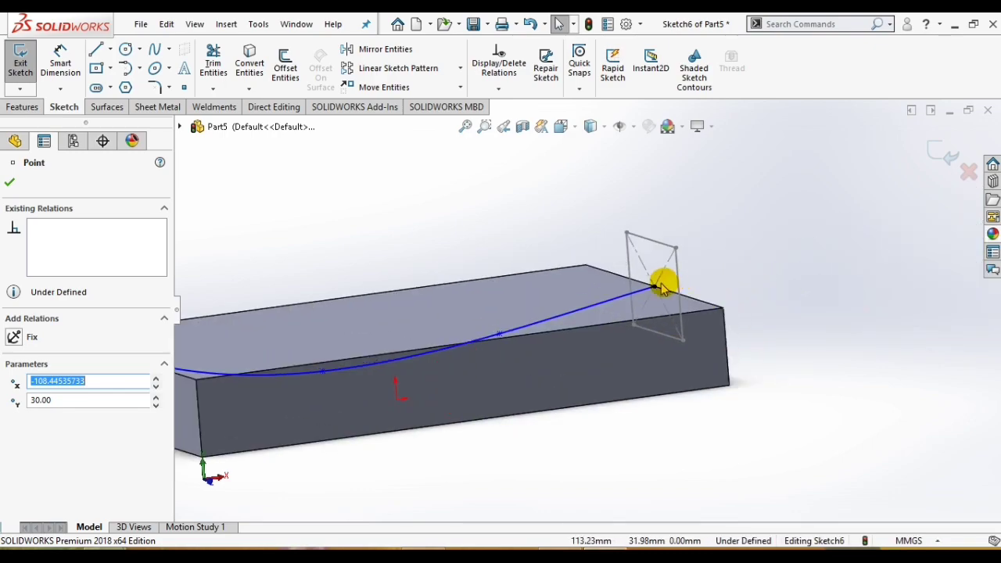
{"action": "left_click", "coordinate": [656, 290]}
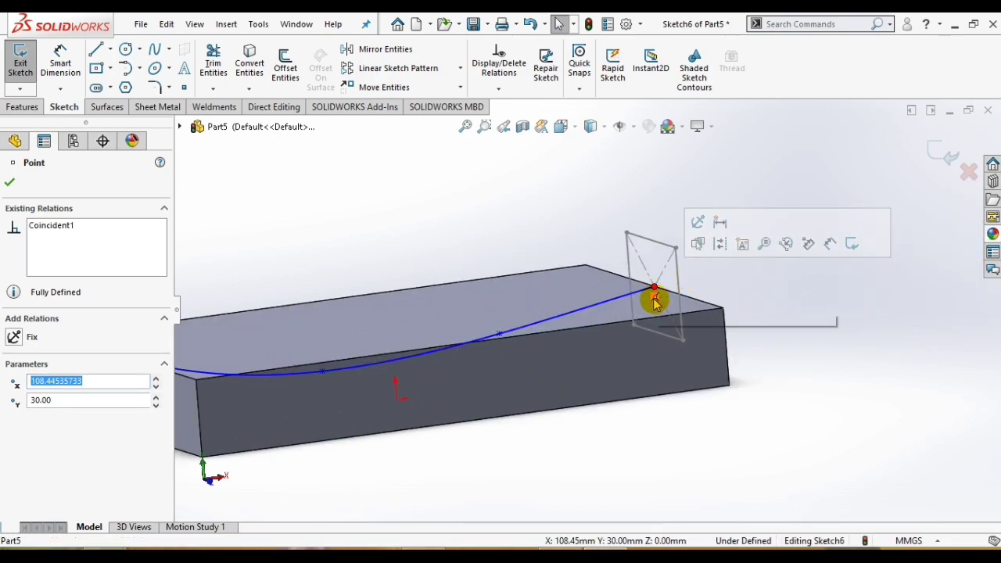
{"action": "left_click_drag", "start_coordinate": [654, 298], "coordinate": [793, 313]}
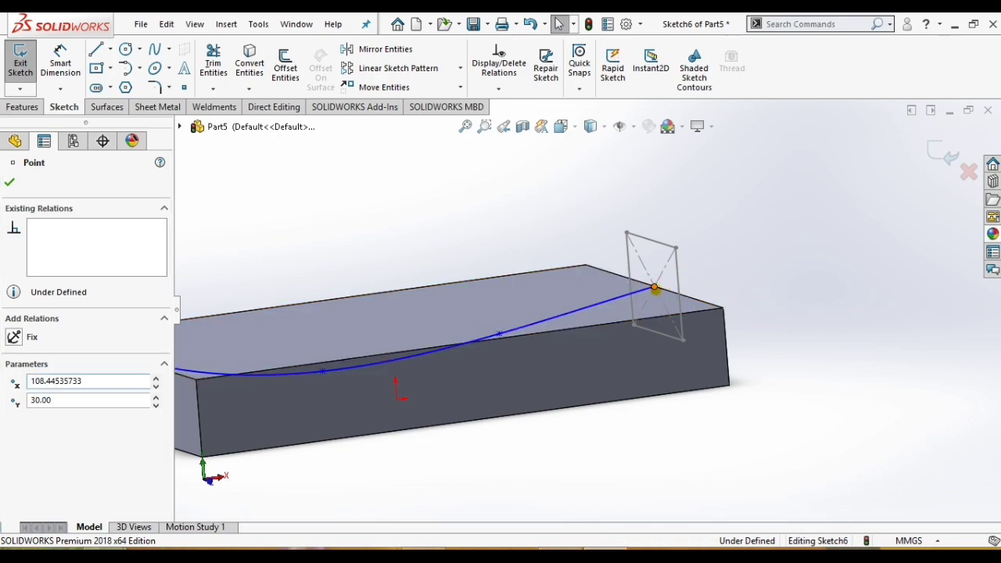
Add a Pierce relation between the spline endpoint at the rectangle end and the rectangle's lower edge
{"action": "left_click", "coordinate": [676, 336], "text": "ctrl"}
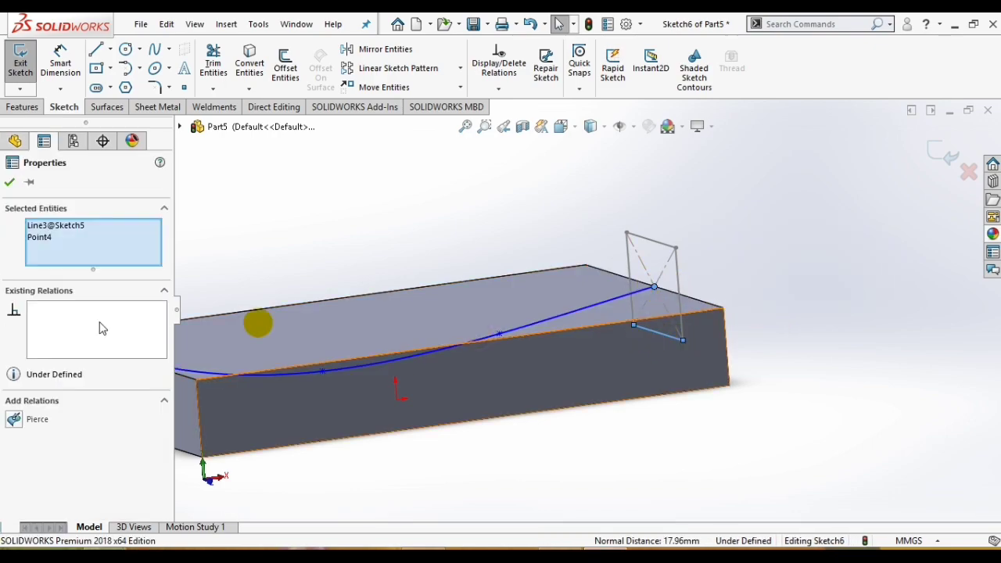
{"action": "left_click", "coordinate": [34, 422]}
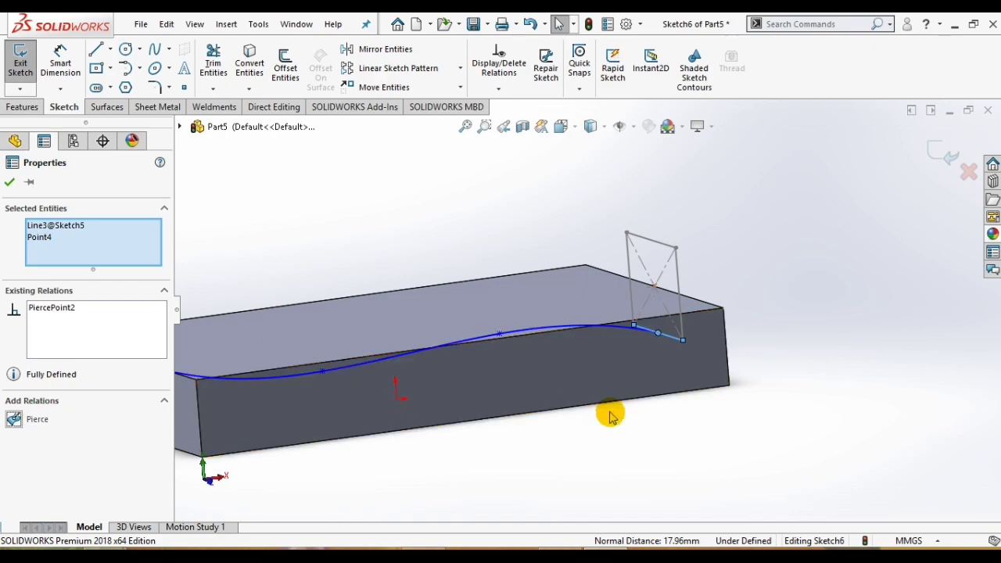
{"action": "scroll", "coordinate": [575, 431], "scroll_direction": "up", "scroll_amount": 2}
{"action": "left_click", "coordinate": [486, 432]}
Add a Pierce relation between the spline's other endpoint and the 30 mm circle, at the circle's lowest point
{"action": "scroll", "coordinate": [278, 350], "scroll_direction": "down", "scroll_amount": 2}
{"action": "scroll", "coordinate": [364, 339], "scroll_direction": "down", "scroll_amount": 2}
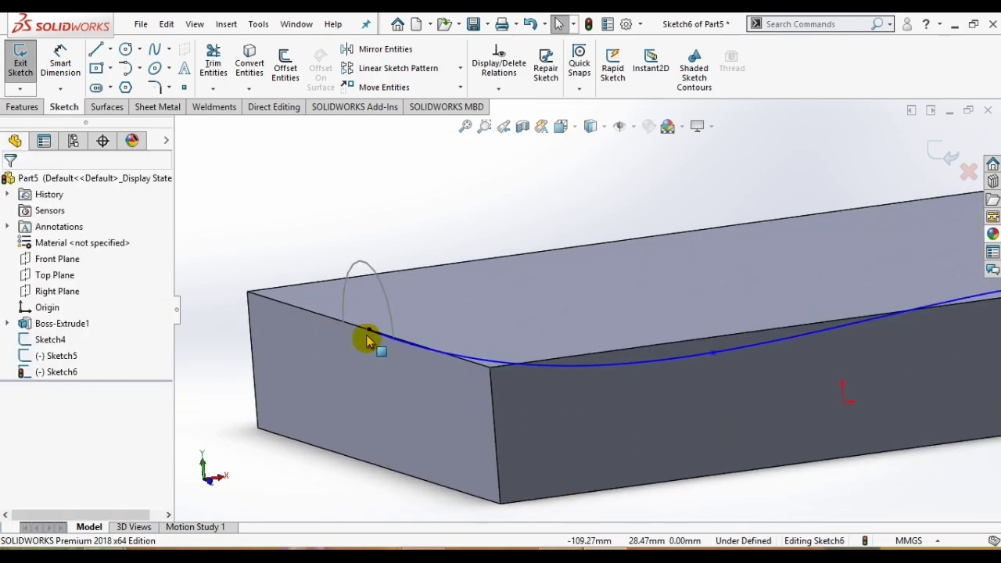
{"action": "left_click", "coordinate": [369, 330]}
{"action": "left_click", "coordinate": [375, 397], "text": "ctrl"}
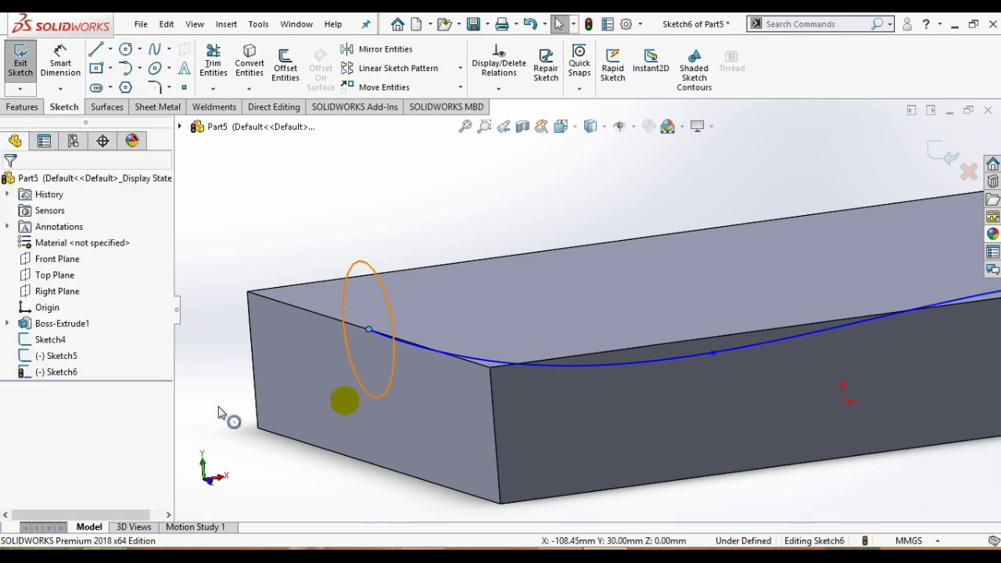
{"action": "left_click", "coordinate": [39, 472]}
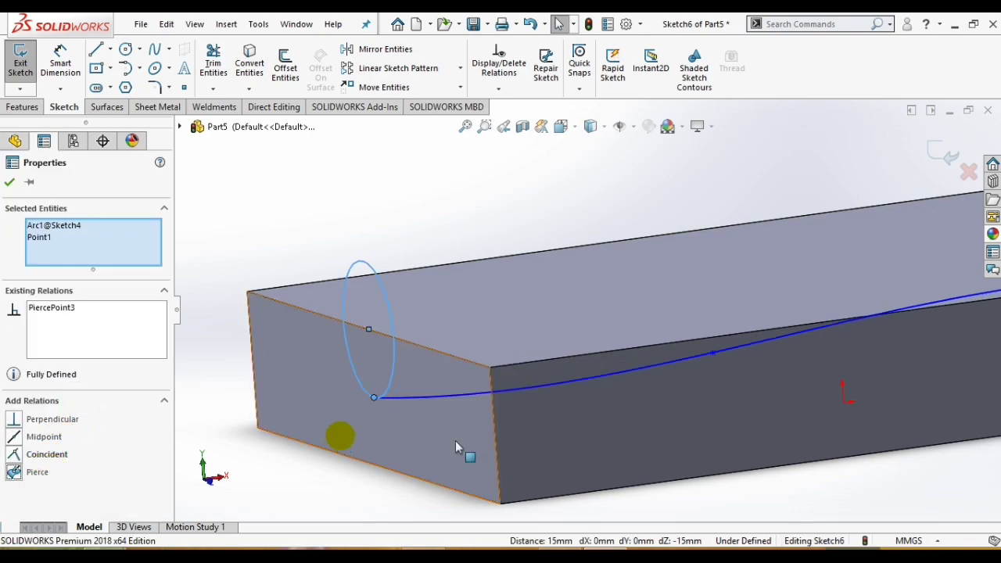
{"action": "scroll", "coordinate": [804, 458], "scroll_direction": "up", "scroll_amount": 3}
{"action": "middle_click_drag", "start_coordinate": [799, 445], "coordinate": [832, 292]}
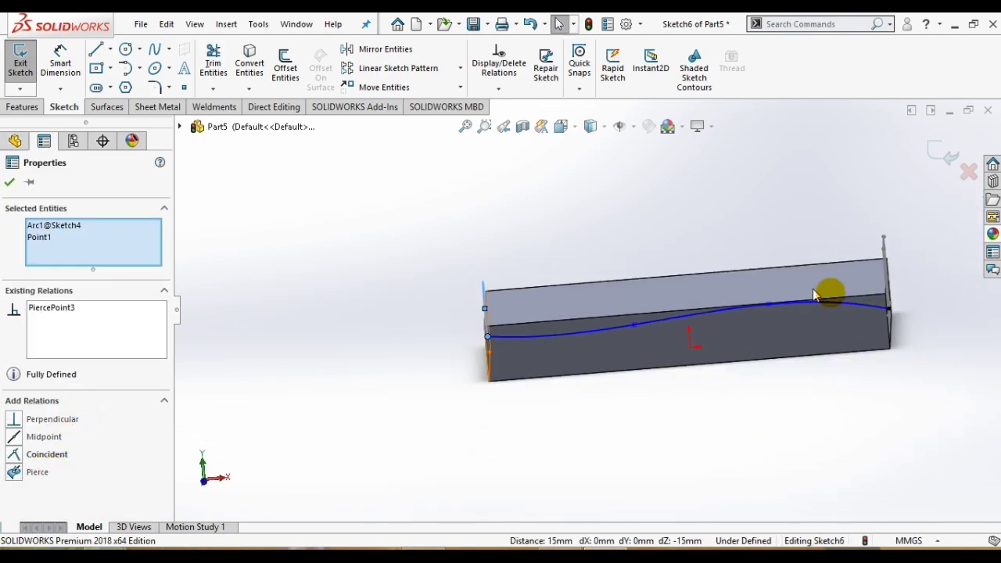
Move the spline's interior point nearest the rectangle down to about X 44, Y 9 mm and finish the sketch
{"action": "left_click_drag", "start_coordinate": [768, 305], "coordinate": [771, 325]}
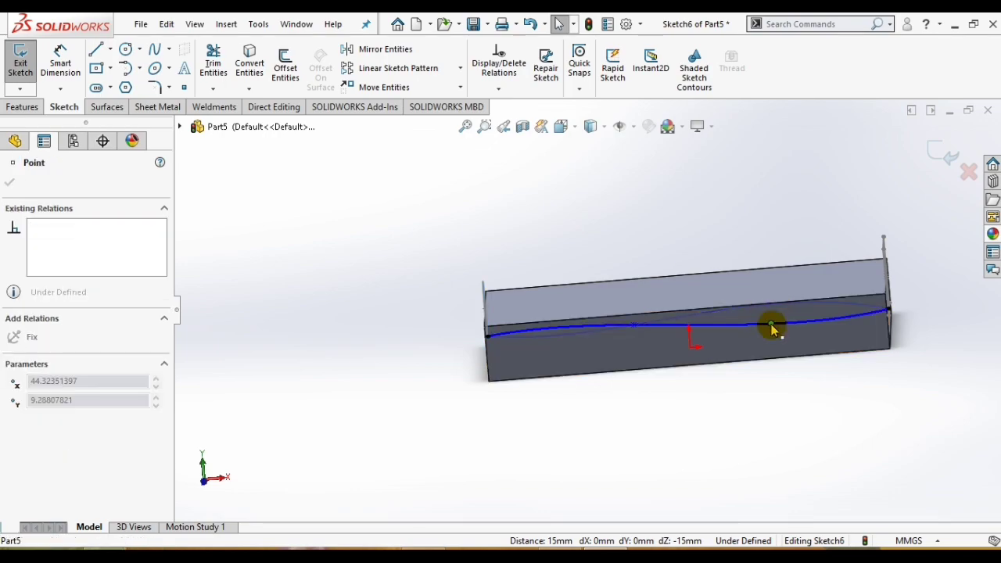
{"action": "left_click", "coordinate": [950, 159]}
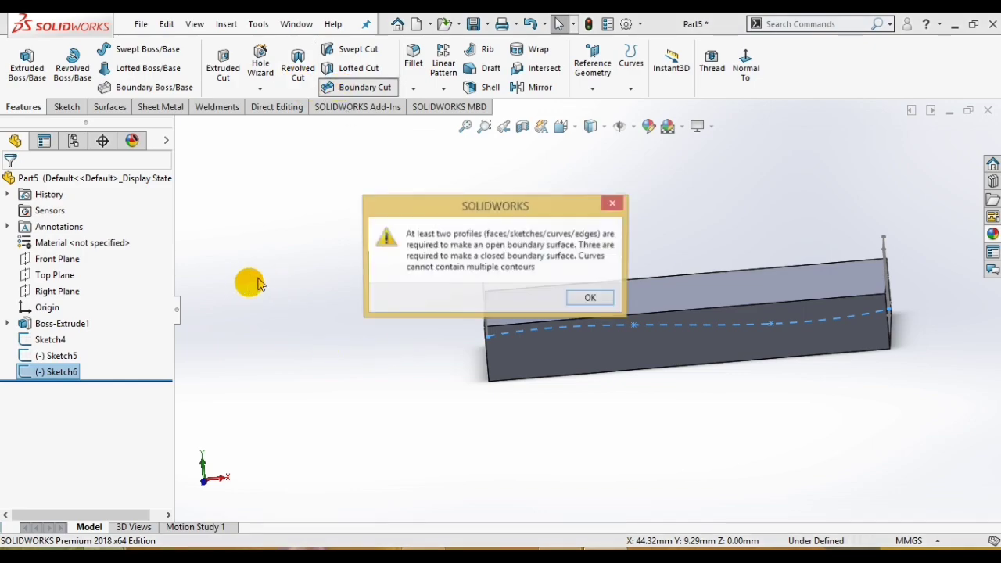
Start a Boundary Cut with the circle sketch (Sketch4) and the rectangle sketch (Sketch5) as the Direction 1 profiles
{"action": "left_click", "coordinate": [589, 299]}
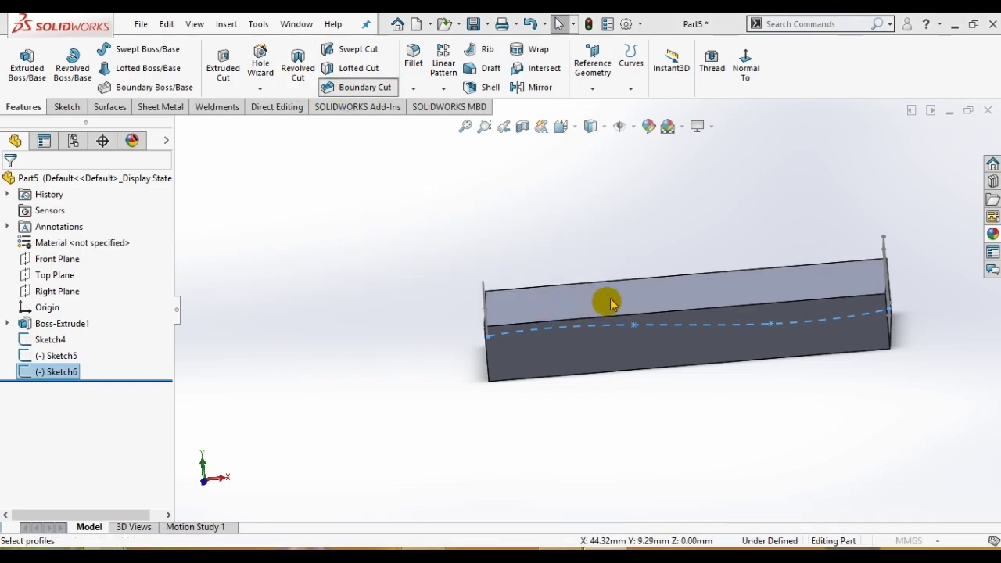
{"action": "middle_click_drag", "start_coordinate": [644, 292], "coordinate": [730, 293]}
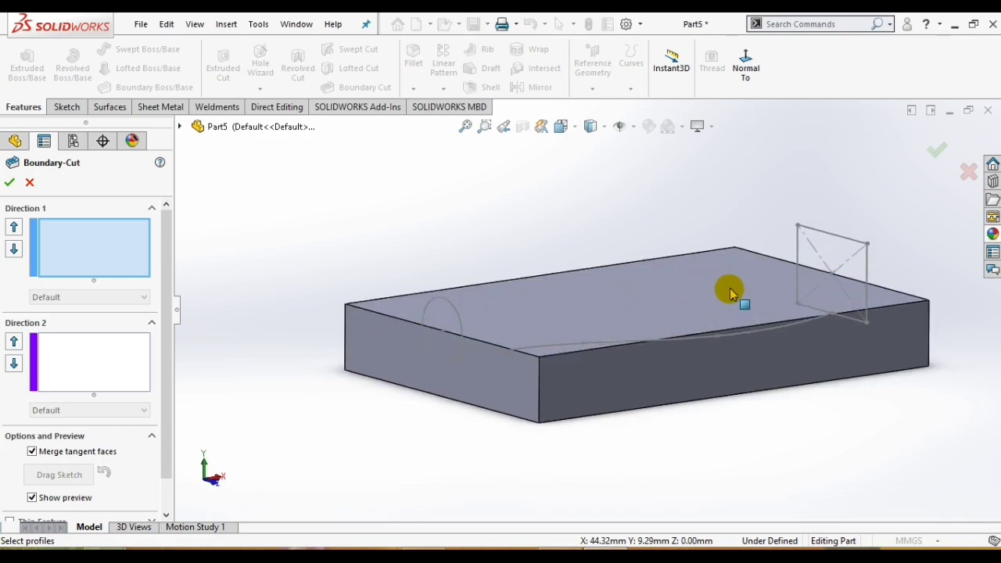
{"action": "left_click", "coordinate": [183, 128]}
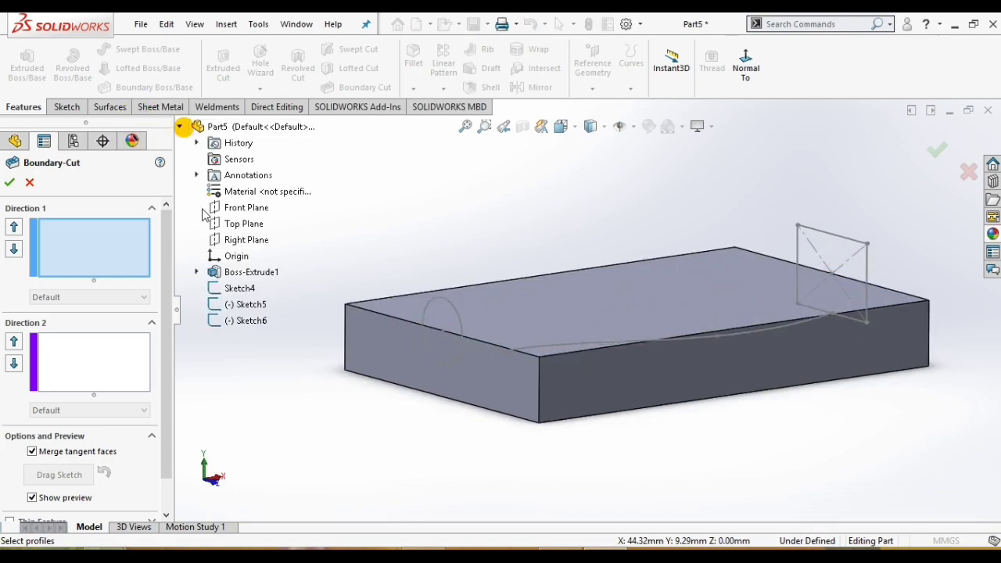
{"action": "left_click", "coordinate": [240, 291]}
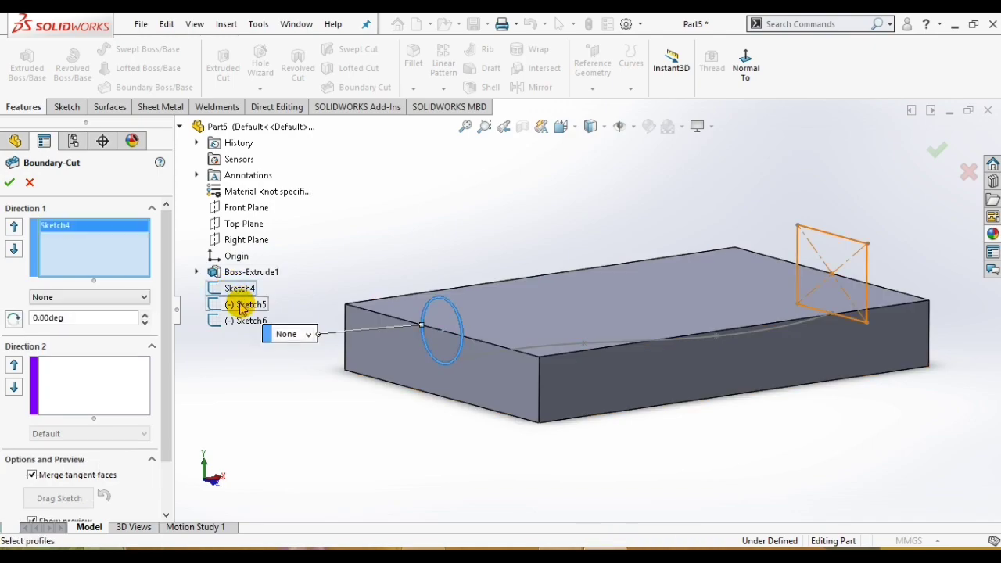
{"action": "left_click", "coordinate": [241, 305]}
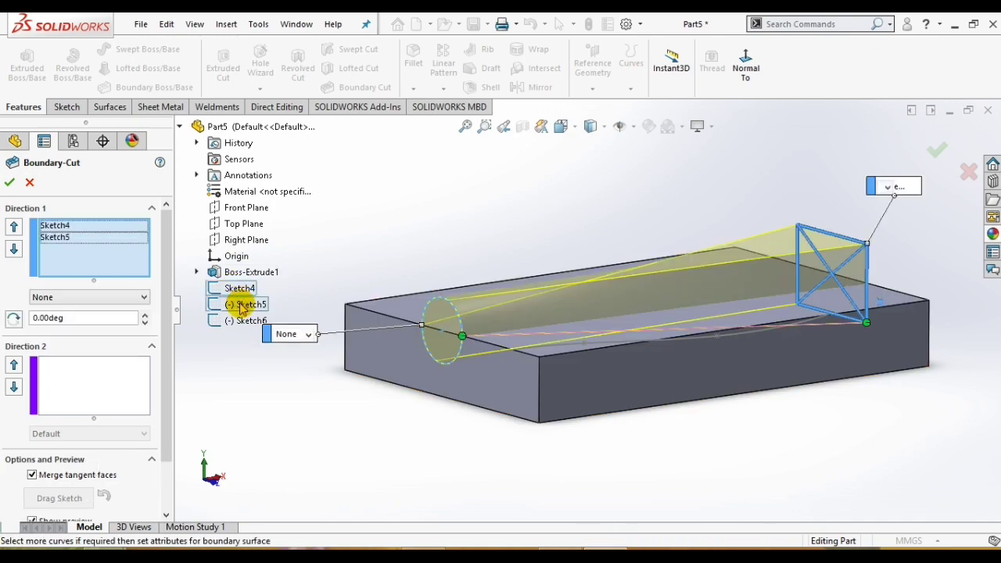
Add the spline sketch (Sketch6) as the Direction 2 curve and try to shift the connector point along the circle
{"action": "left_click", "coordinate": [114, 379]}
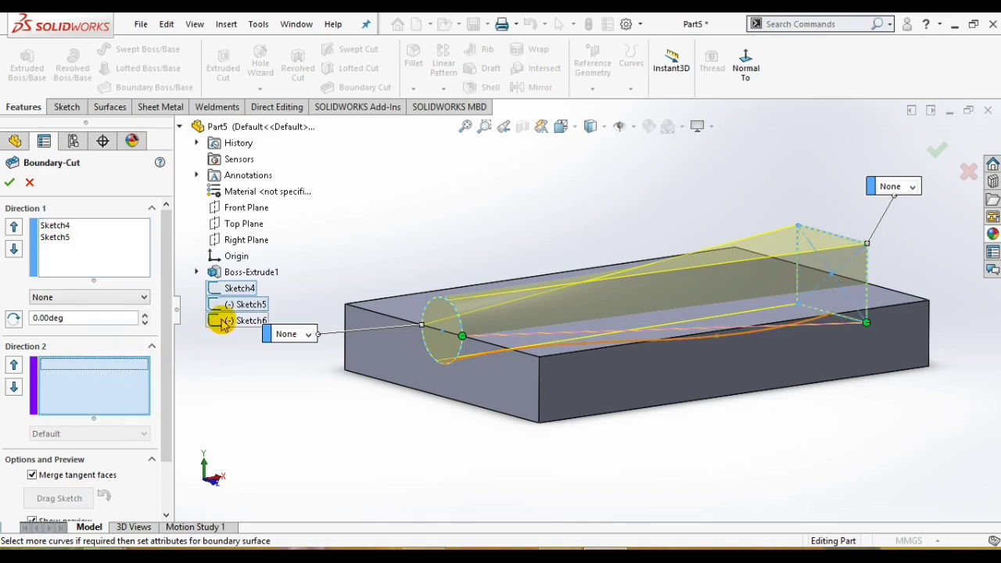
{"action": "left_click", "coordinate": [223, 323]}
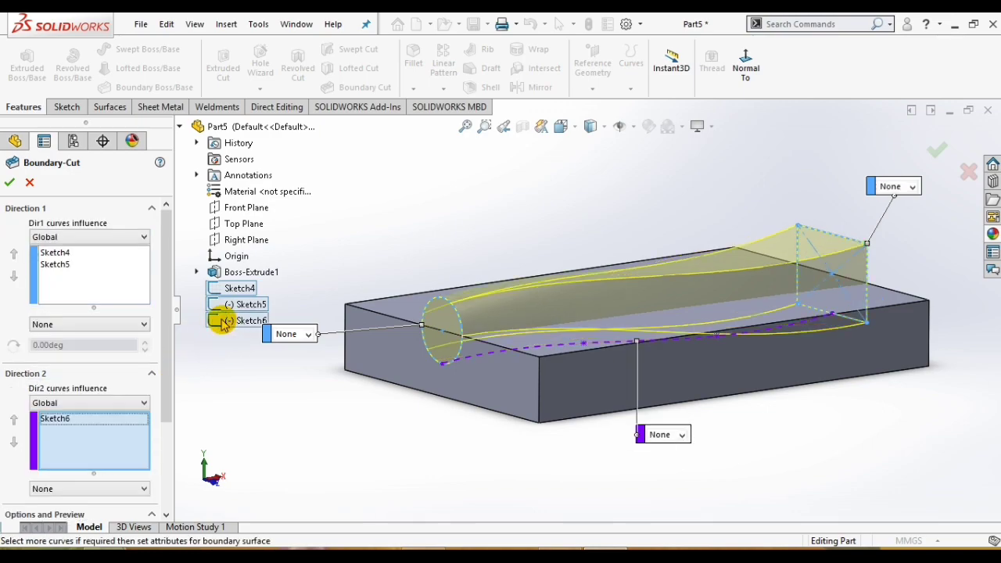
{"action": "middle_click_drag", "start_coordinate": [711, 379], "coordinate": [629, 391]}
{"action": "scroll", "coordinate": [630, 391], "scroll_direction": "down", "scroll_amount": 4}
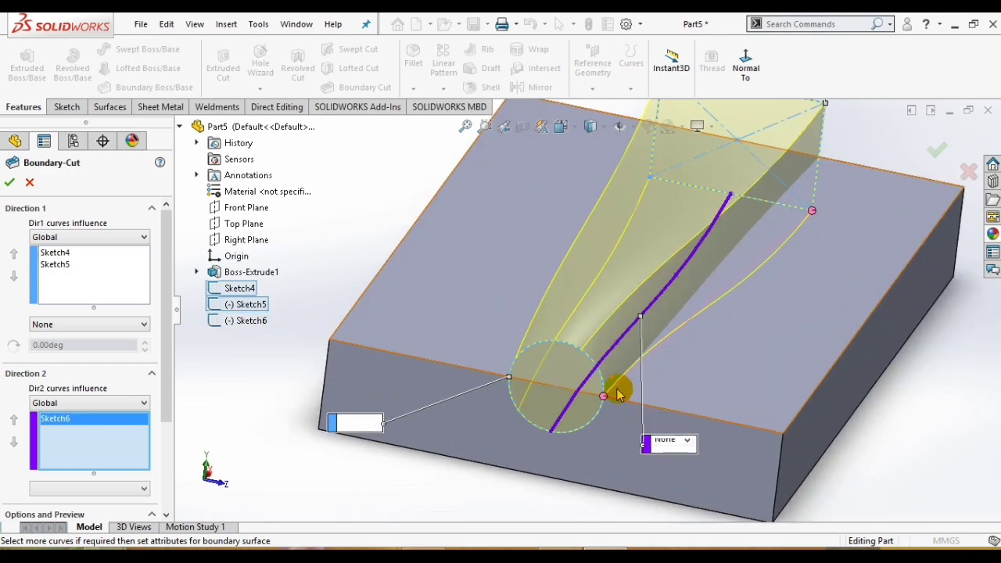
{"action": "left_click_drag", "start_coordinate": [603, 398], "coordinate": [597, 418]}
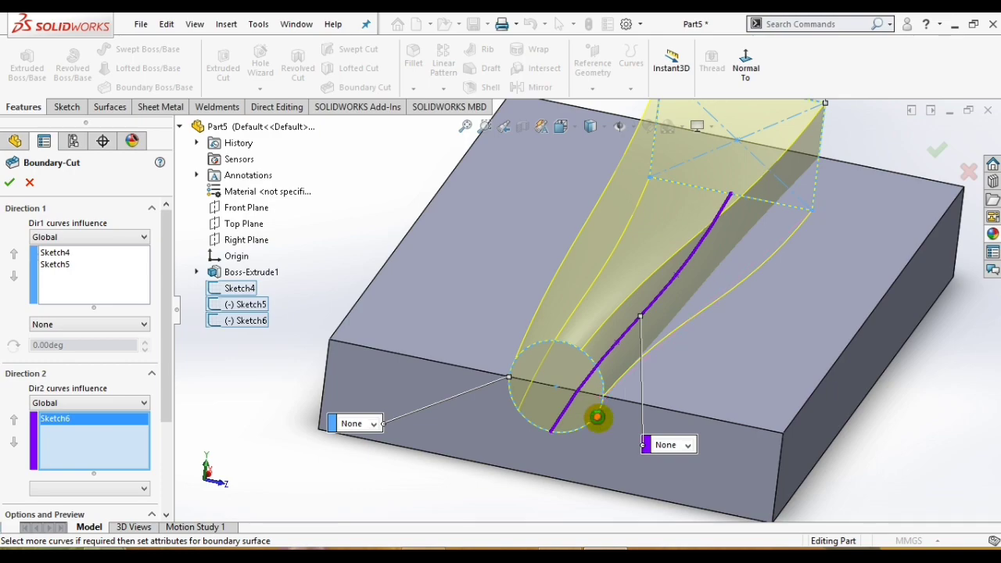
{"action": "middle_click_drag", "start_coordinate": [598, 418], "coordinate": [563, 345]}
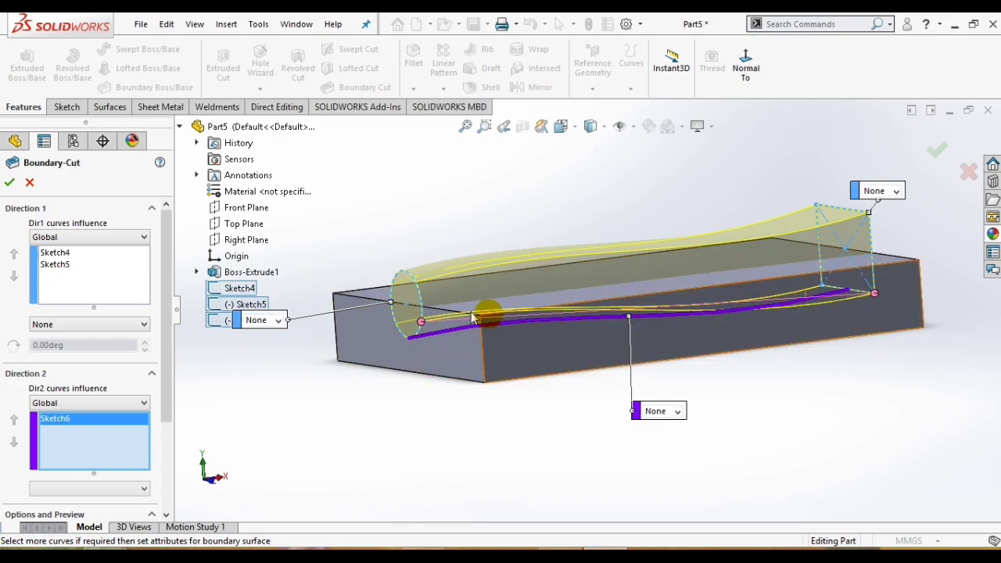
{"action": "middle_click_drag", "start_coordinate": [778, 357], "coordinate": [780, 384]}
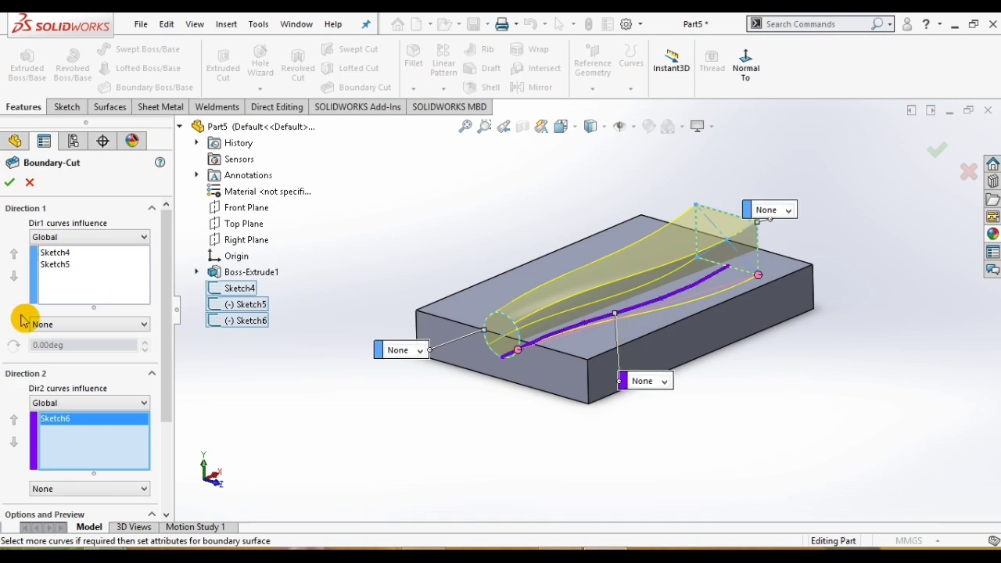
Apply Normal To Profile tangency to the rectangle profile in Direction 1 and create the boundary cut
{"action": "left_click", "coordinate": [43, 331]}
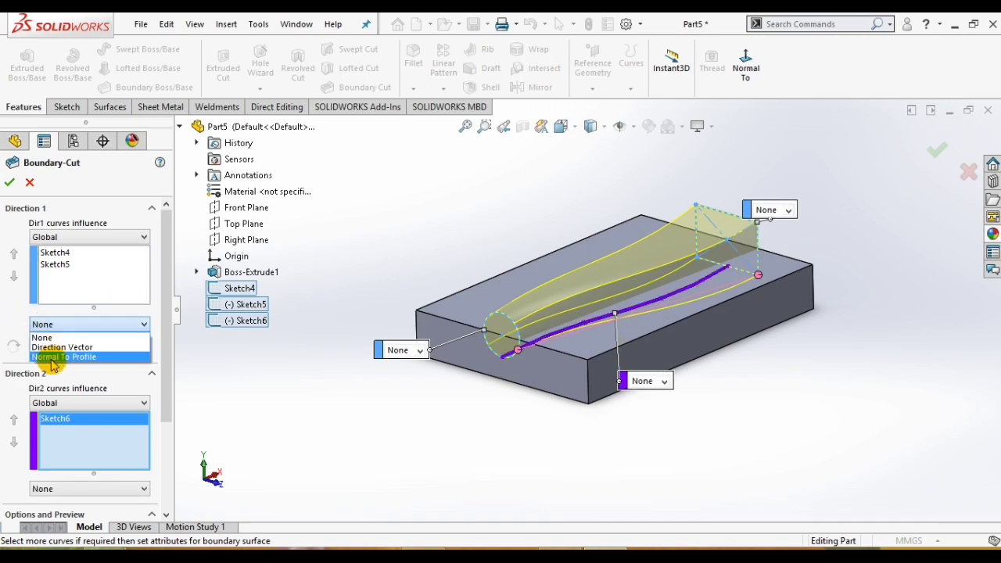
{"action": "left_click", "coordinate": [48, 354]}
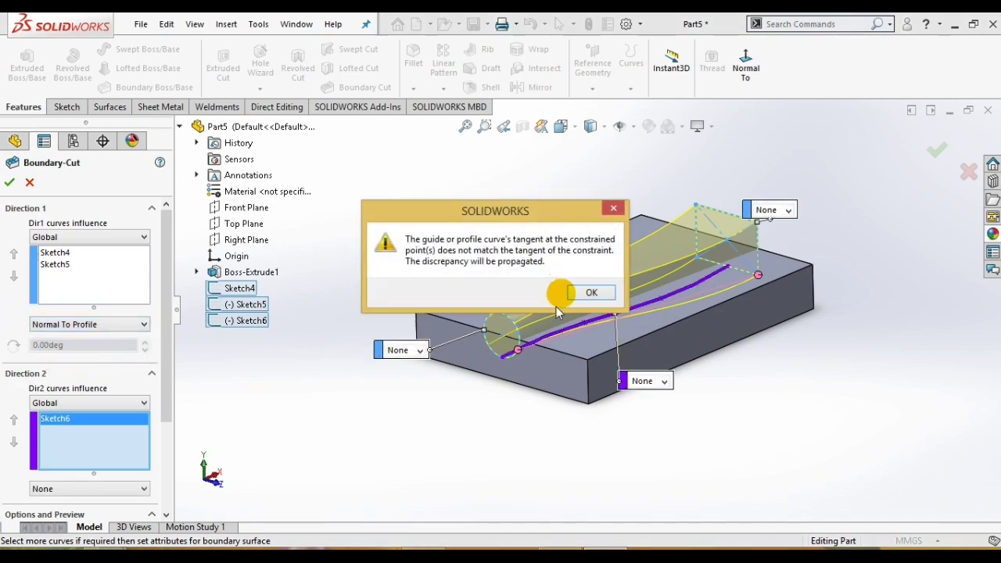
{"action": "left_click", "coordinate": [588, 292]}
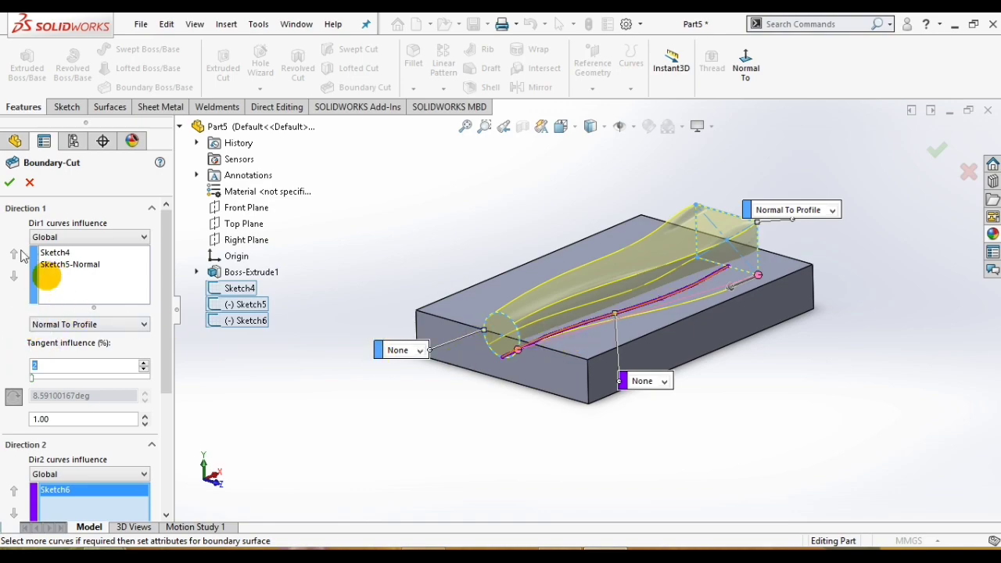
{"action": "mouse_move", "coordinate": [715, 313]}
{"action": "middle_mouse_down"}
{"action": "mouse_move", "coordinate": [738, 263]}
{"action": "mouse_move", "coordinate": [759, 268]}
{"action": "mouse_move", "coordinate": [710, 297]}
{"action": "mouse_move", "coordinate": [738, 274]}
{"action": "mouse_move", "coordinate": [699, 291]}
{"action": "mouse_move", "coordinate": [708, 286]}
{"action": "middle_mouse_up"}
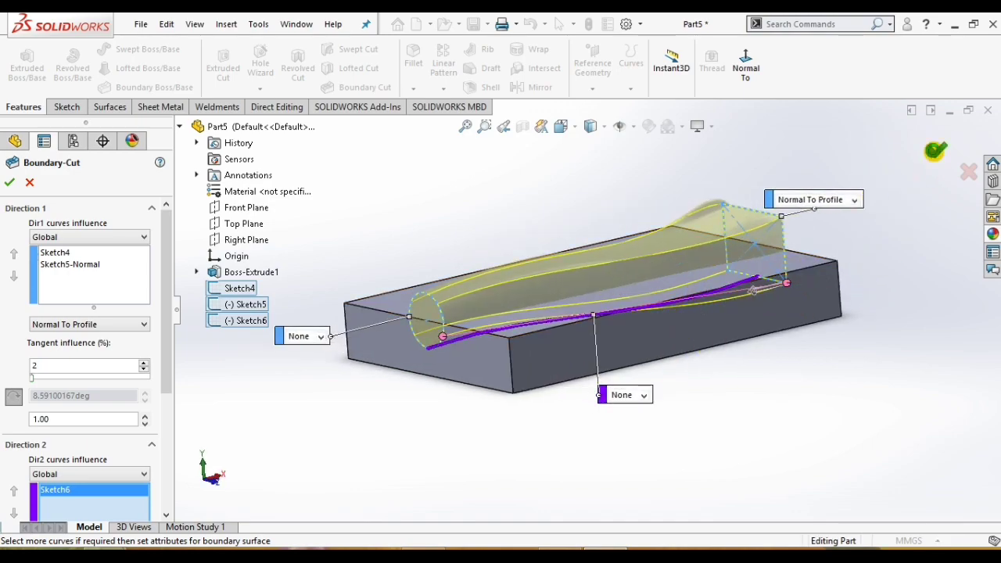
{"action": "left_click", "coordinate": [934, 150]}
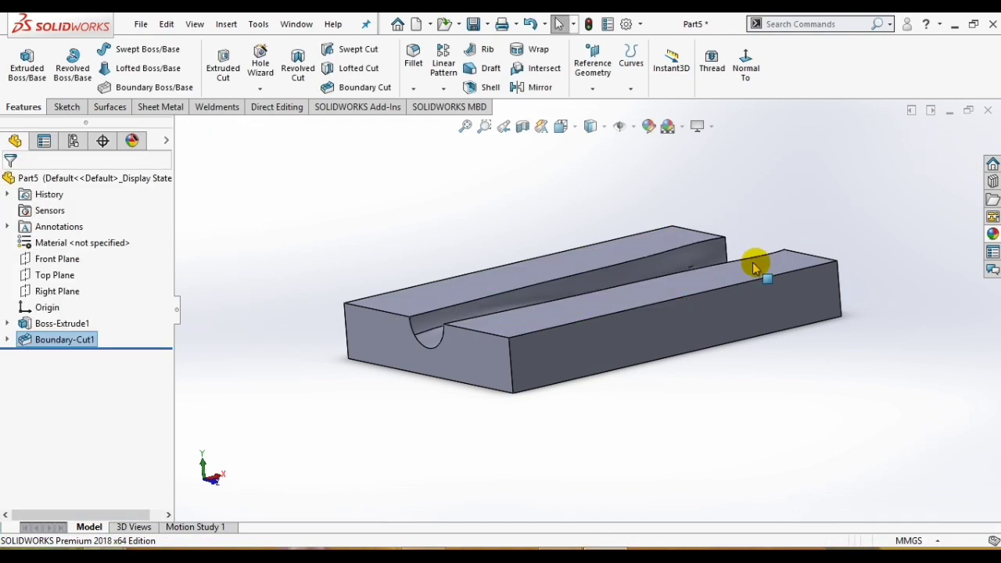
Examine the floor and side faces of the boundary cut near the rectangular end for surface irregularities
{"action": "middle_click_drag", "start_coordinate": [751, 274], "coordinate": [771, 315]}
{"action": "scroll", "coordinate": [772, 315], "scroll_direction": "down", "scroll_amount": 8}
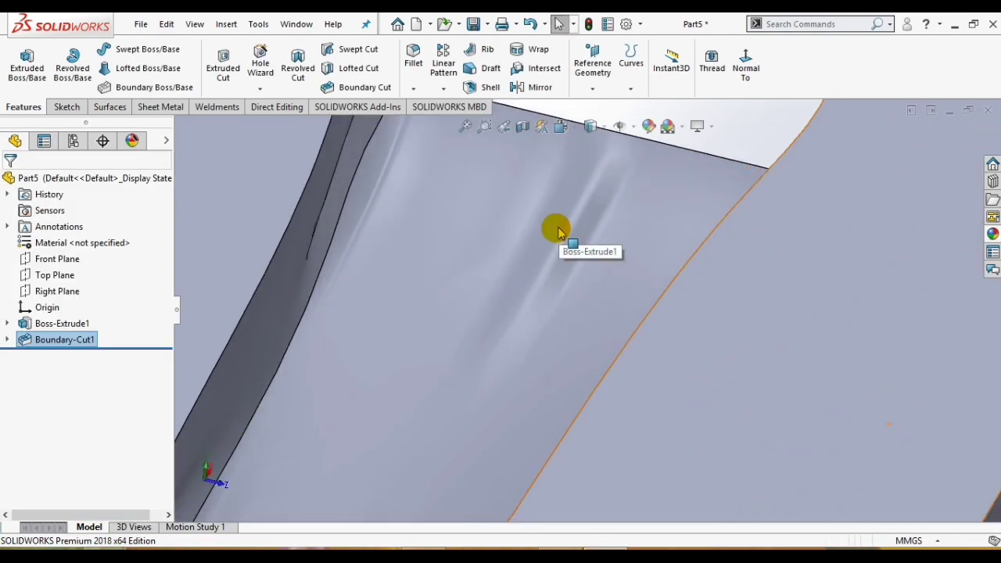
{"action": "left_click", "coordinate": [558, 228]}
{"action": "middle_click_drag", "start_coordinate": [597, 254], "coordinate": [481, 269]}
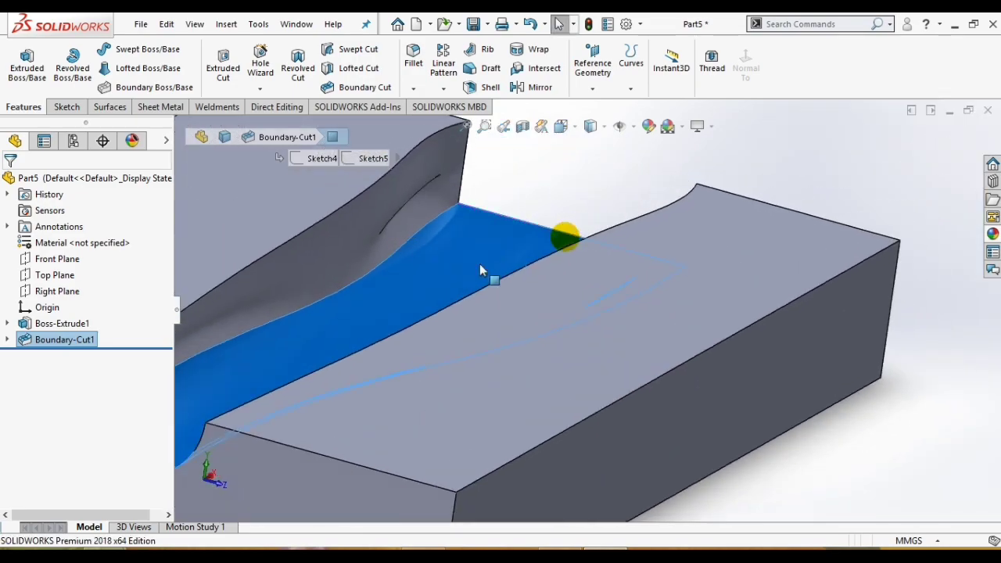
{"action": "scroll", "coordinate": [405, 300], "scroll_direction": "up", "scroll_amount": 5}
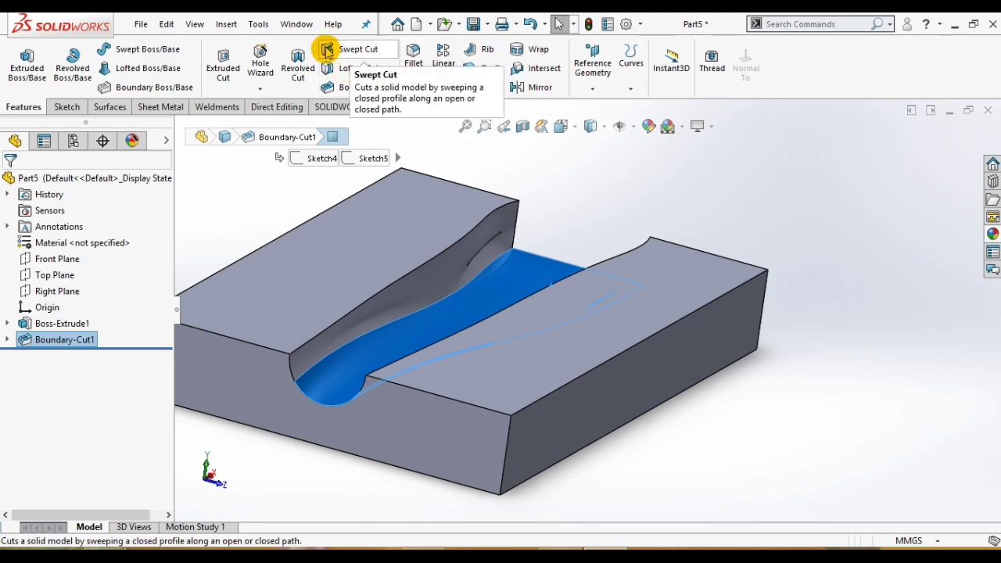
{"action": "left_click", "coordinate": [66, 107]}
{"action": "scroll", "coordinate": [516, 268], "scroll_direction": "down", "scroll_amount": 4}
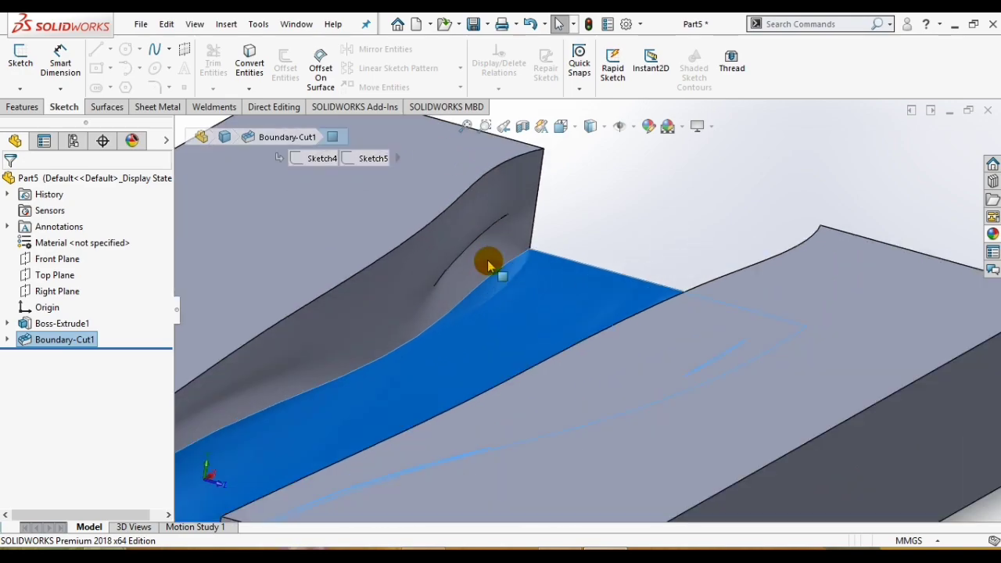
{"action": "left_click", "coordinate": [485, 262]}
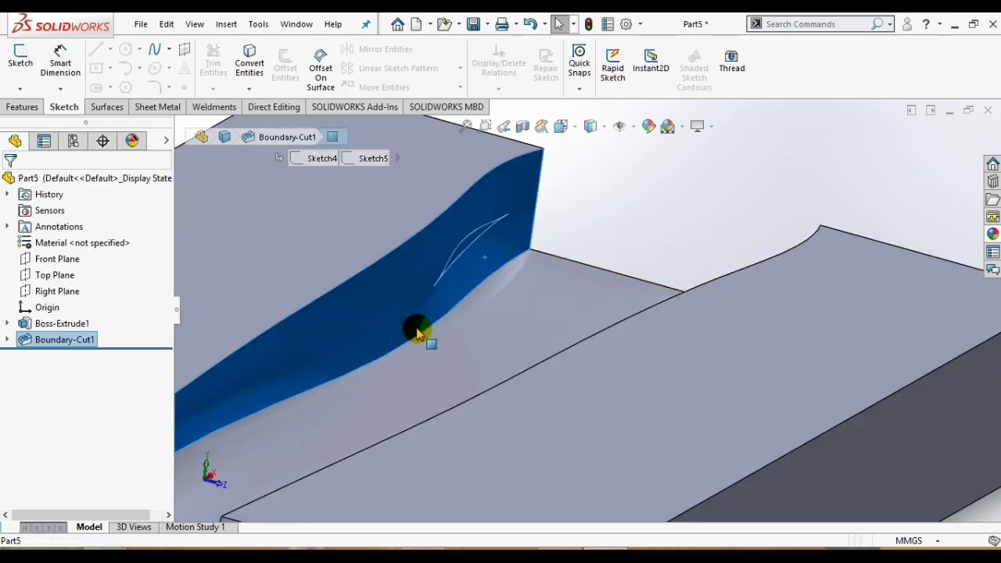